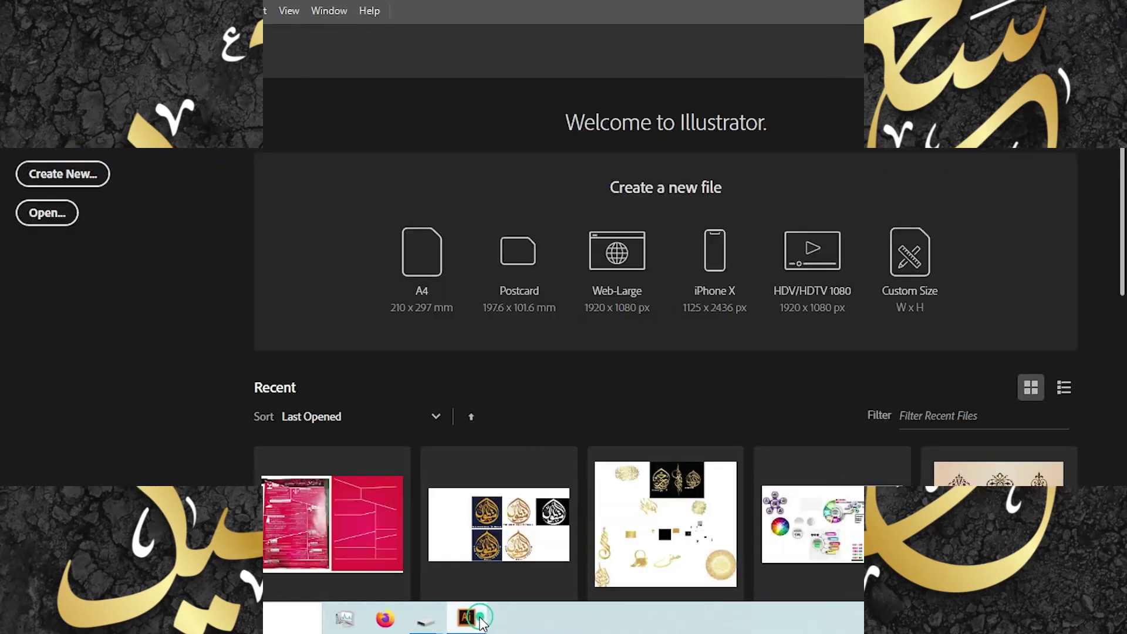
# Create a new Web-Large 1920 x 1080 px document from the Welcome screen
pyautogui.click(597, 276)
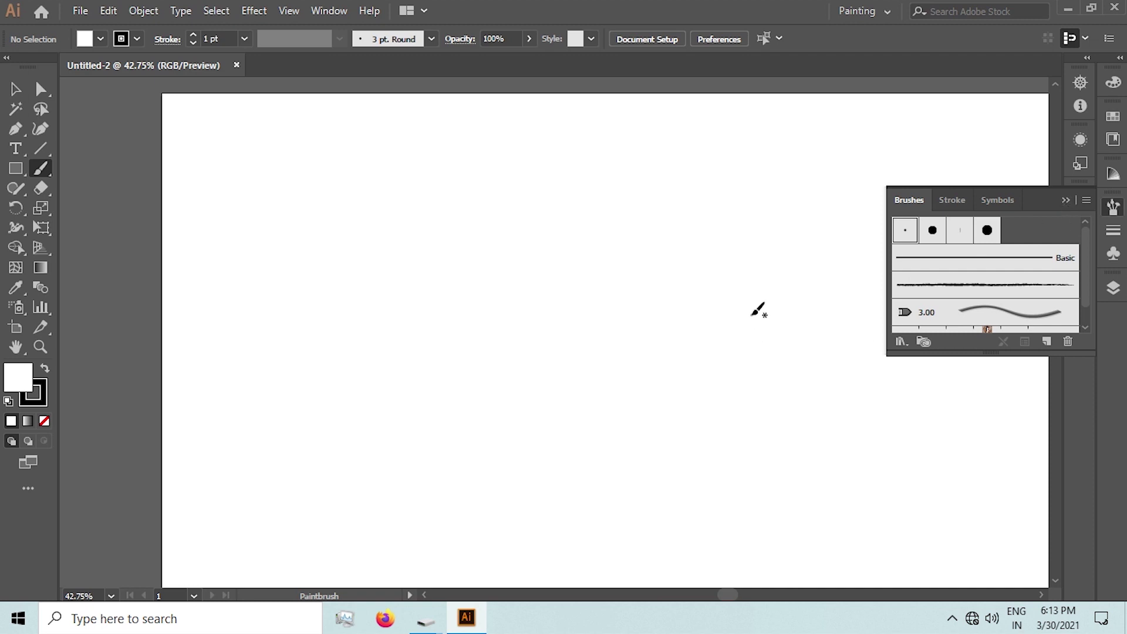
# Start a new brush of the Calligraphic Brush type from the Brushes panel
pyautogui.keyDown('alt'); pyautogui.scroll(-4, 757, 310); pyautogui.keyUp('alt')
pyautogui.scroll(3, 684, 240)
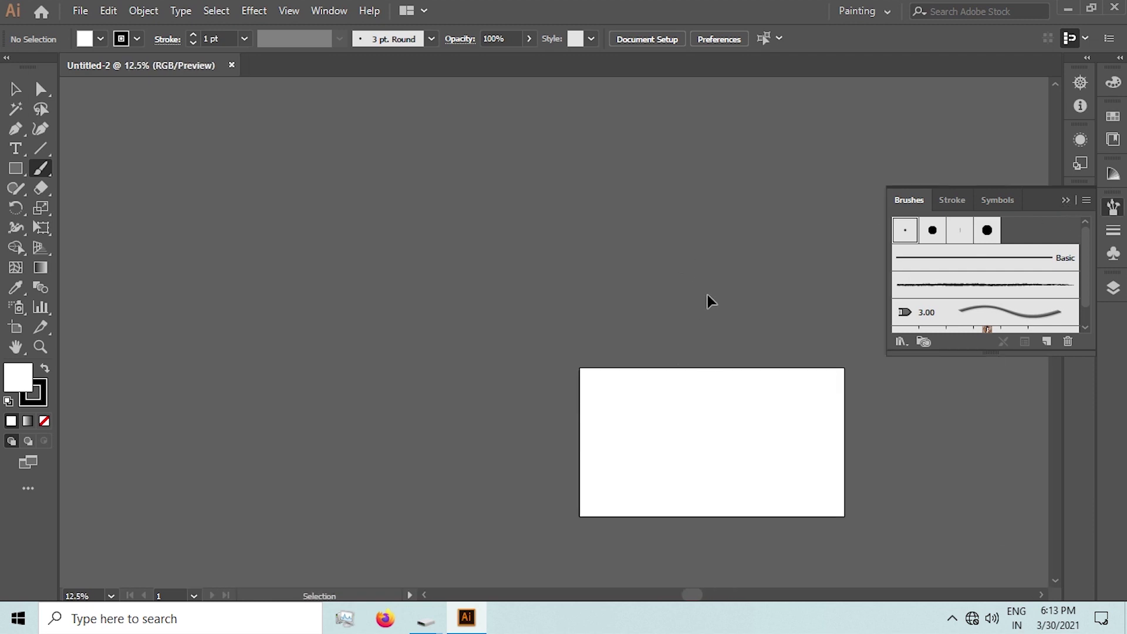
pyautogui.keyDown('alt'); pyautogui.scroll(2, 707, 293); pyautogui.keyUp('alt')
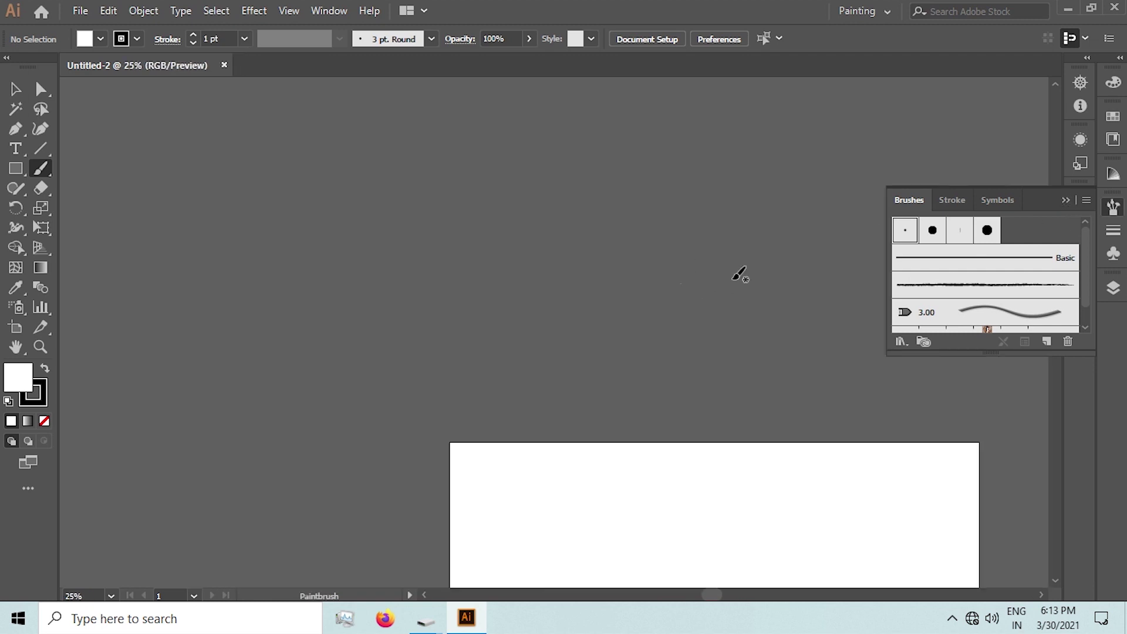
pyautogui.click(1043, 339)
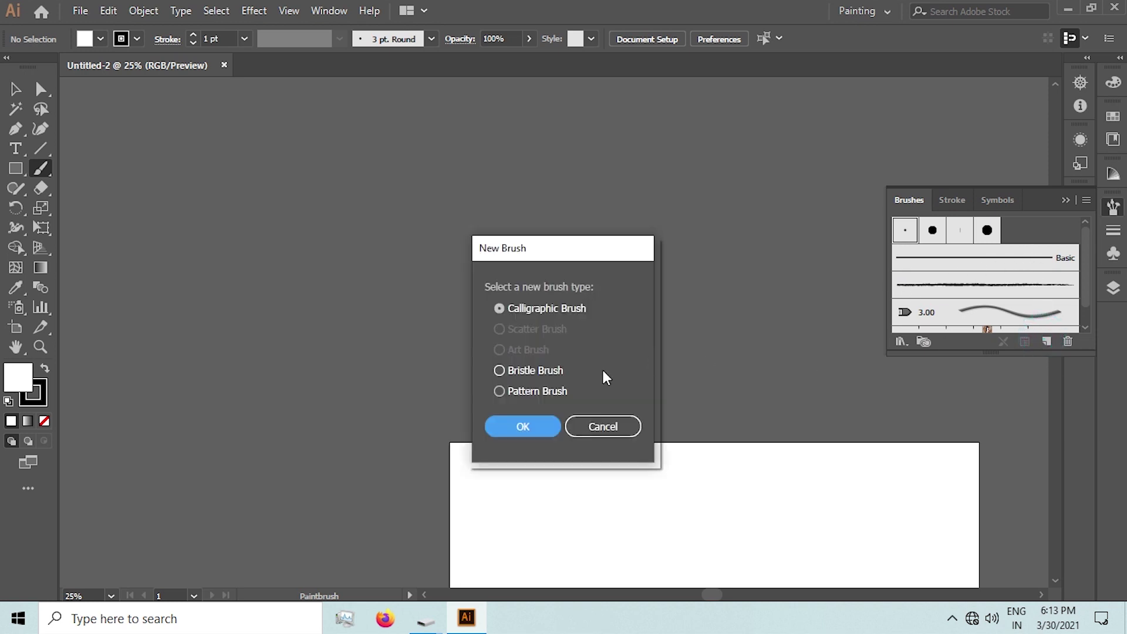
pyautogui.click(535, 427)
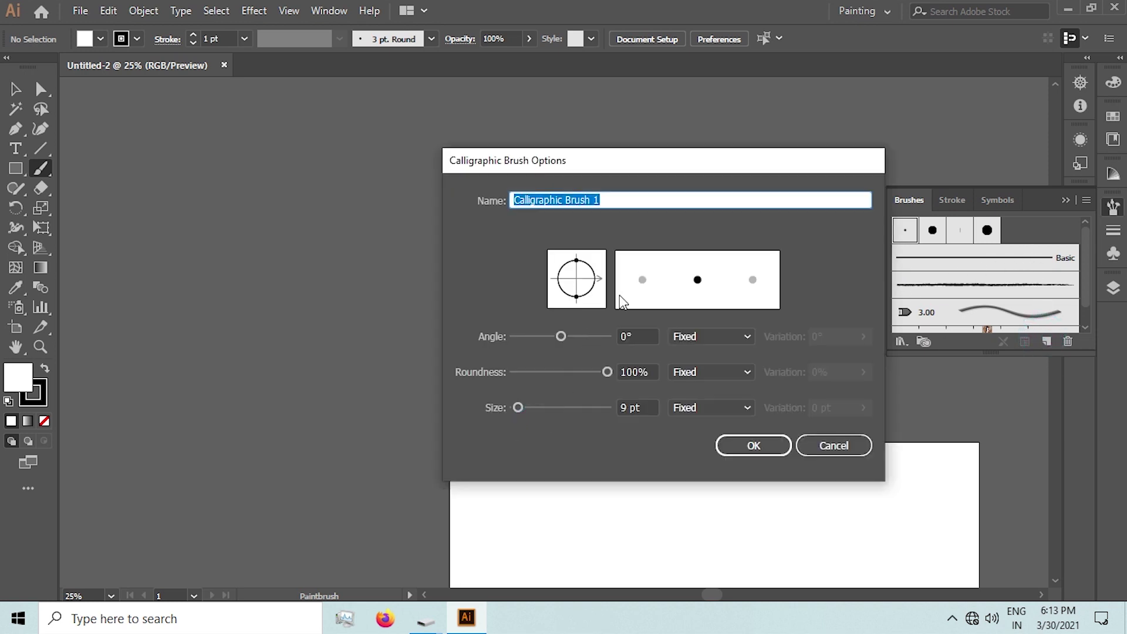
# Give the calligraphic brush a 70° angle, 5% roundness and 30 pt size, and save it
pyautogui.scroll(-8, 637, 336)
pyautogui.scroll(8, 637, 335)
pyautogui.scroll(10, 637, 336)
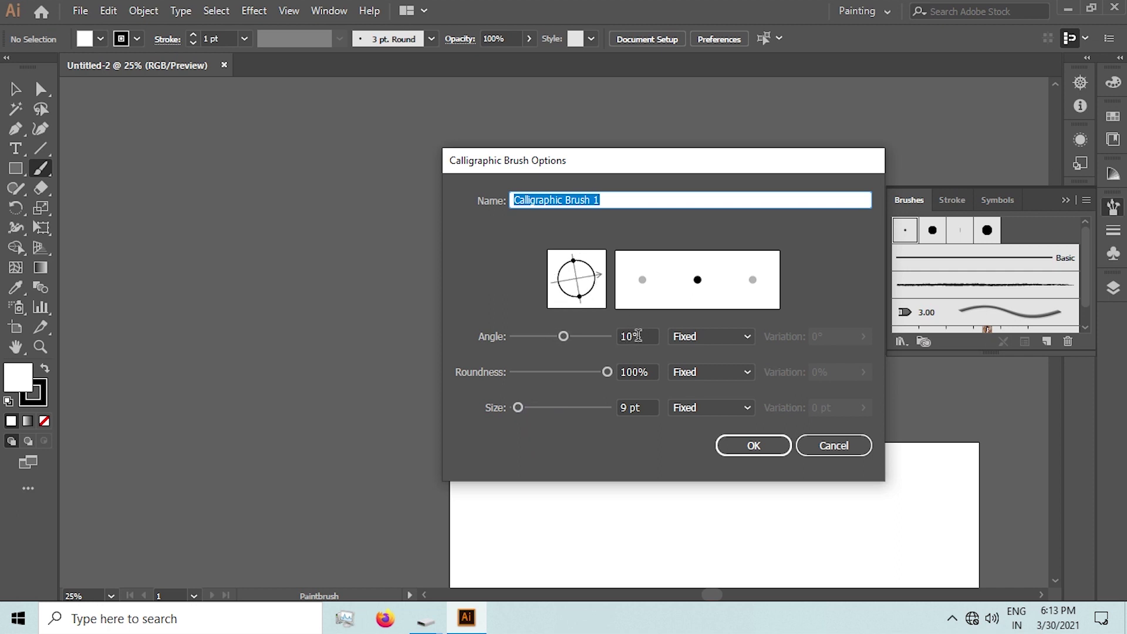
pyautogui.click(638, 336)
pyautogui.write('7')
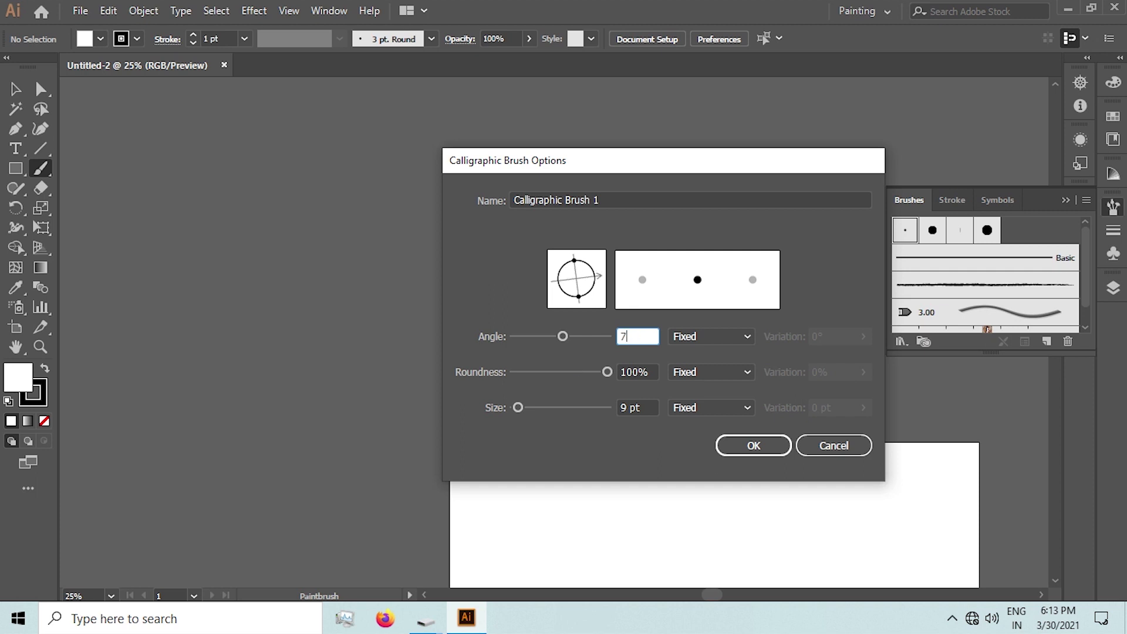
pyautogui.write('0')
pyautogui.moveTo(607, 372); pyautogui.dragTo(531, 382)
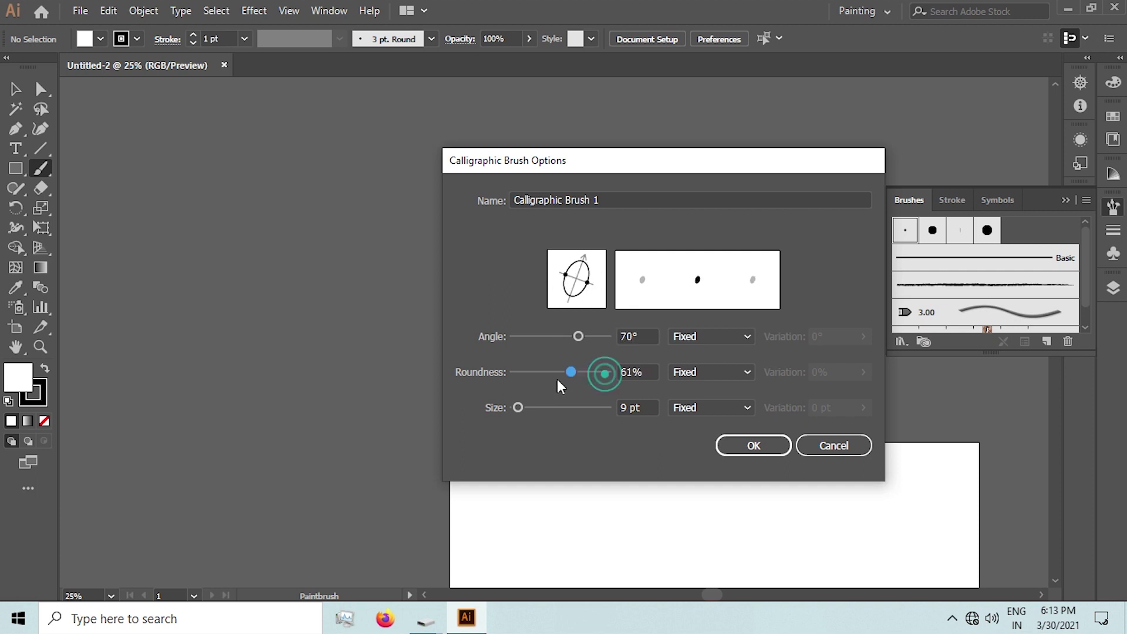
pyautogui.scroll(-6, 625, 372)
pyautogui.scroll(-7, 625, 372)
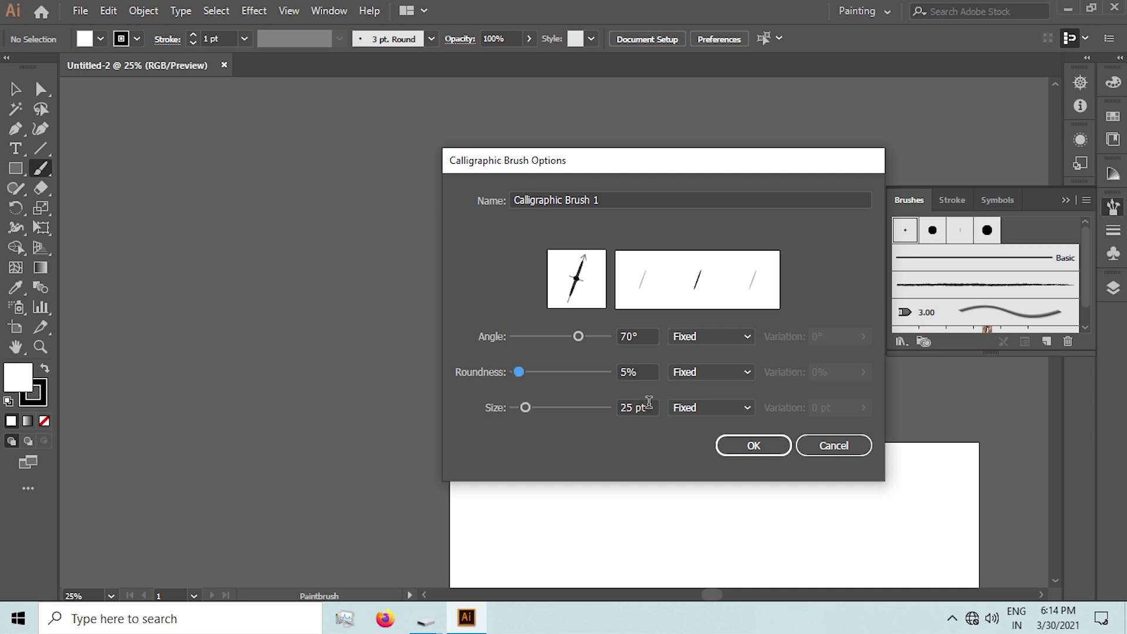
pyautogui.click(751, 446)
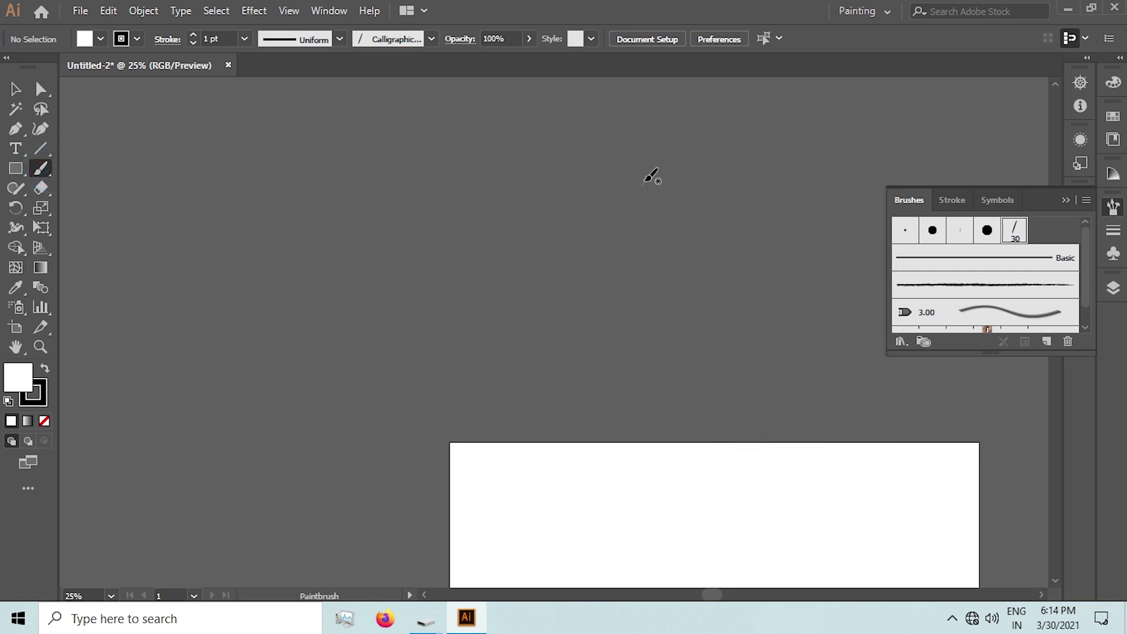
# Zoom to 150% and paint the swoosh and thin letter strokes at the top right
pyautogui.scroll(1, 634, 173)
pyautogui.scroll(1, 637, 176)
pyautogui.scroll(1, 648, 181)
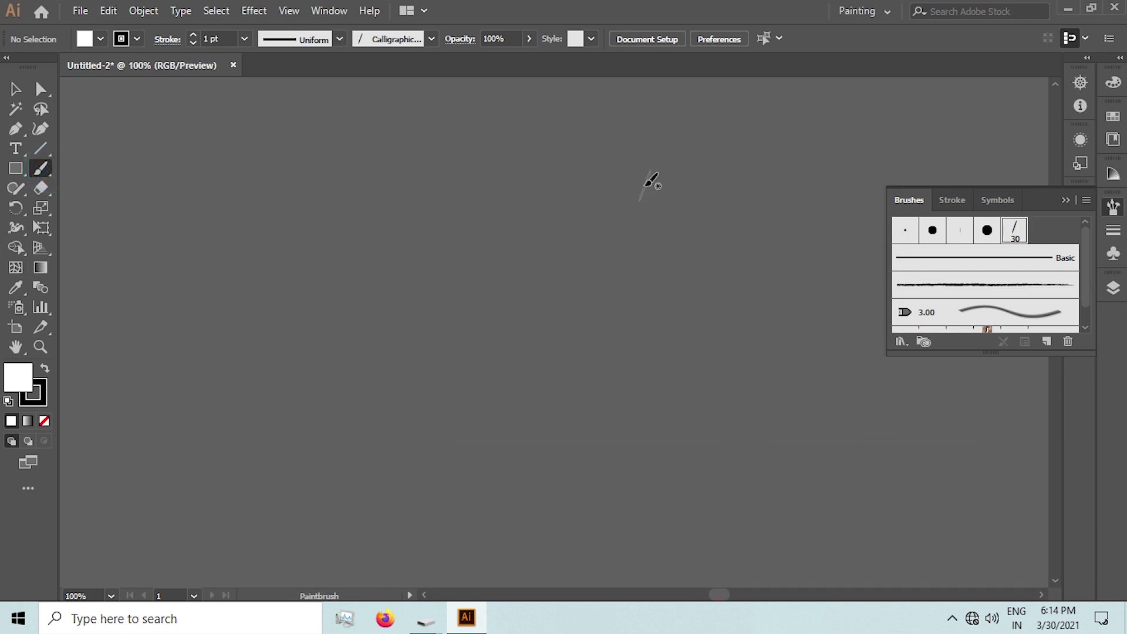
pyautogui.scroll(1, 646, 195)
pyautogui.click(801, 147)
pyautogui.moveTo(798, 176); pyautogui.dragTo(748, 164)
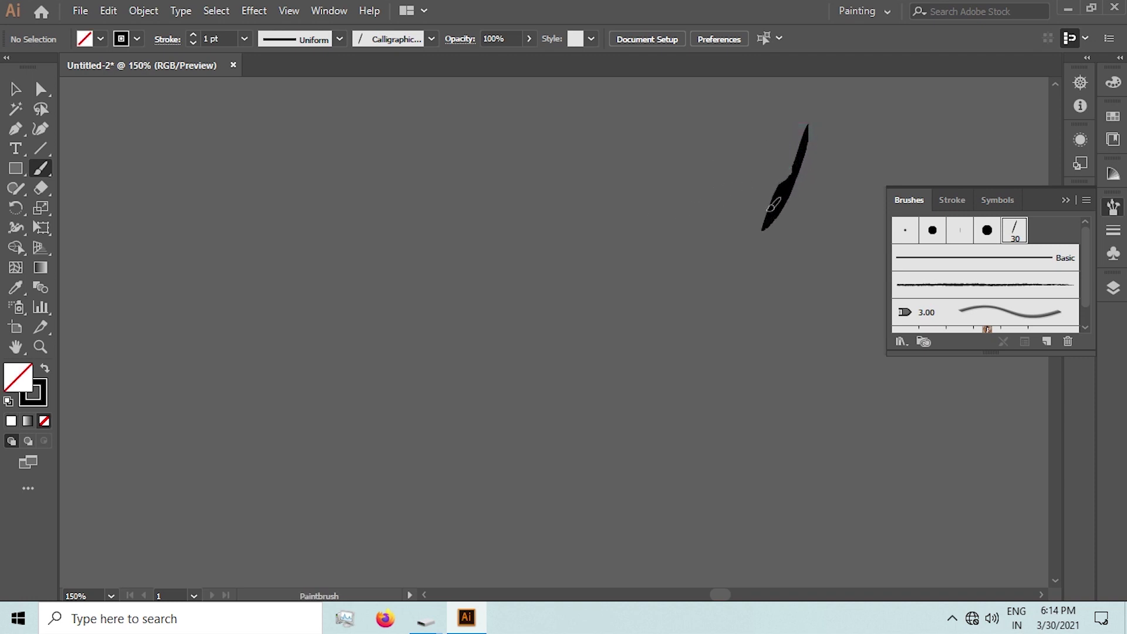
pyautogui.moveTo(715, 144); pyautogui.dragTo(672, 220)
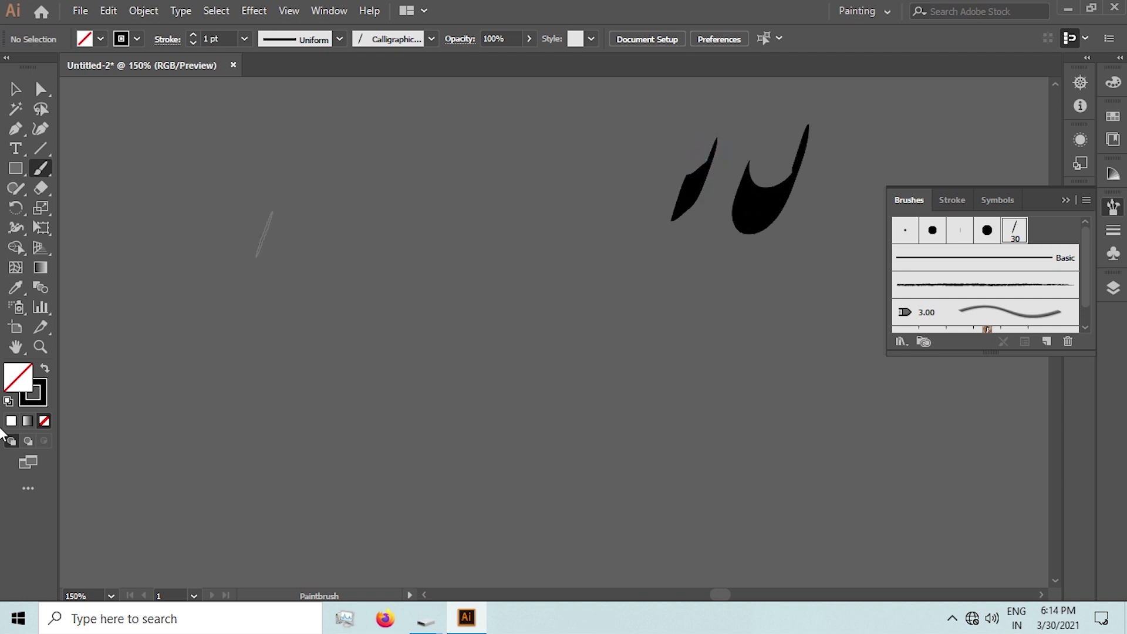
pyautogui.moveTo(666, 131); pyautogui.dragTo(652, 173)
pyautogui.moveTo(666, 132); pyautogui.dragTo(640, 192)
# Paint the long stem stroke and the large bowl curve, then undo most strokes
pyautogui.moveTo(638, 127)
pyautogui.mouseDown()
pyautogui.moveTo(613, 199)
pyautogui.moveTo(576, 189)
pyautogui.moveTo(495, 217)
pyautogui.mouseUp()
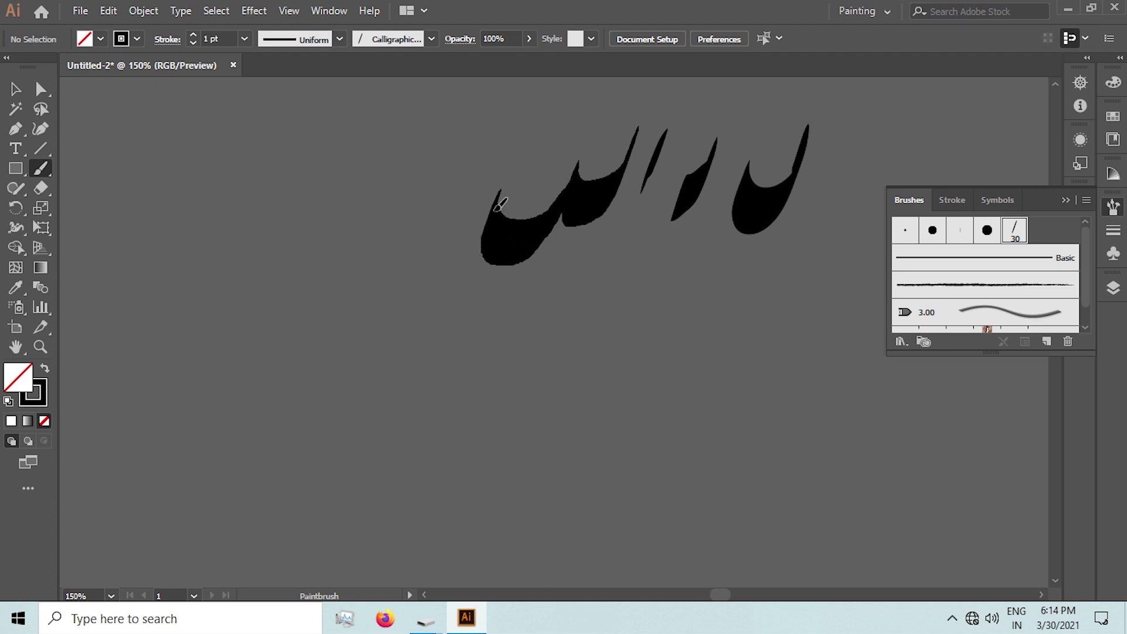
pyautogui.moveTo(489, 238)
pyautogui.mouseDown()
pyautogui.moveTo(350, 171)
pyautogui.moveTo(317, 177)
pyautogui.moveTo(382, 151)
pyautogui.moveTo(478, 143)
pyautogui.moveTo(394, 262)
pyautogui.mouseUp()
pyautogui.moveTo(385, 322)
pyautogui.mouseDown()
pyautogui.moveTo(400, 397)
pyautogui.moveTo(528, 473)
pyautogui.moveTo(664, 389)
pyautogui.moveTo(636, 283)
pyautogui.moveTo(343, 449)
pyautogui.moveTo(337, 334)
pyautogui.mouseUp()
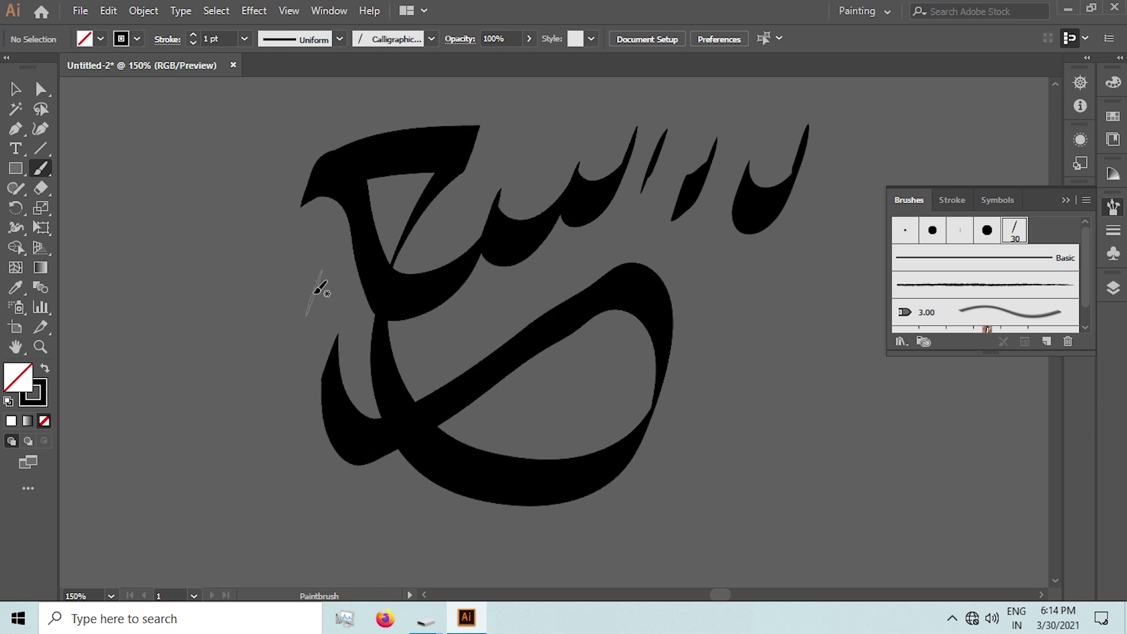
pyautogui.hotkey('ctrl', 'z')
pyautogui.hotkey('ctrl', 'z')
pyautogui.hotkey('ctrl', 'z')
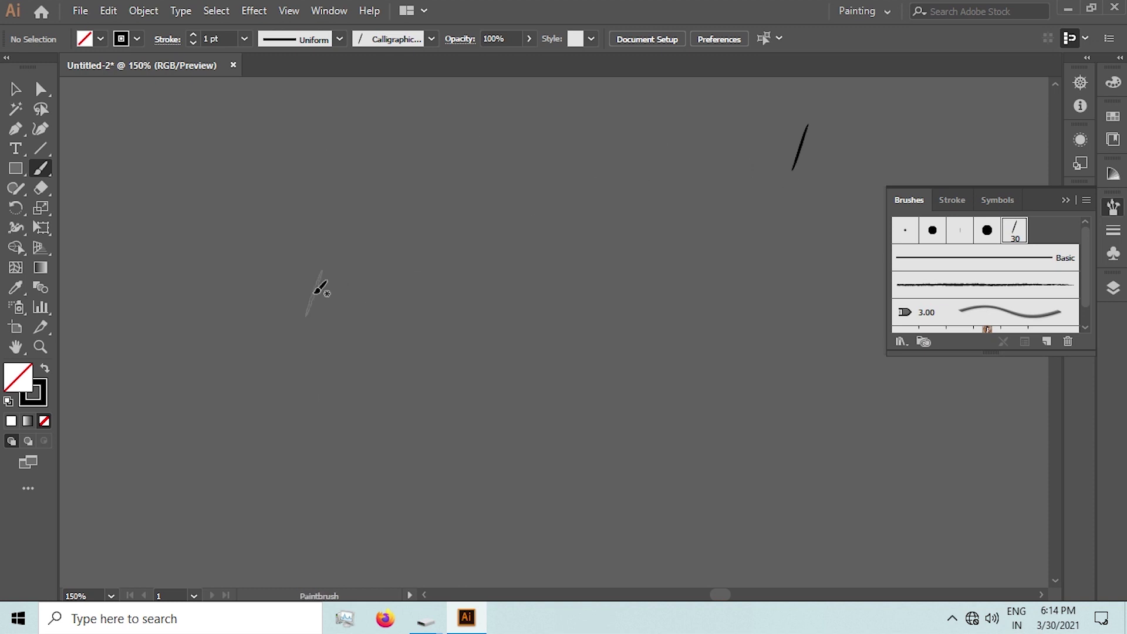
pyautogui.hotkey('ctrl', 'z')
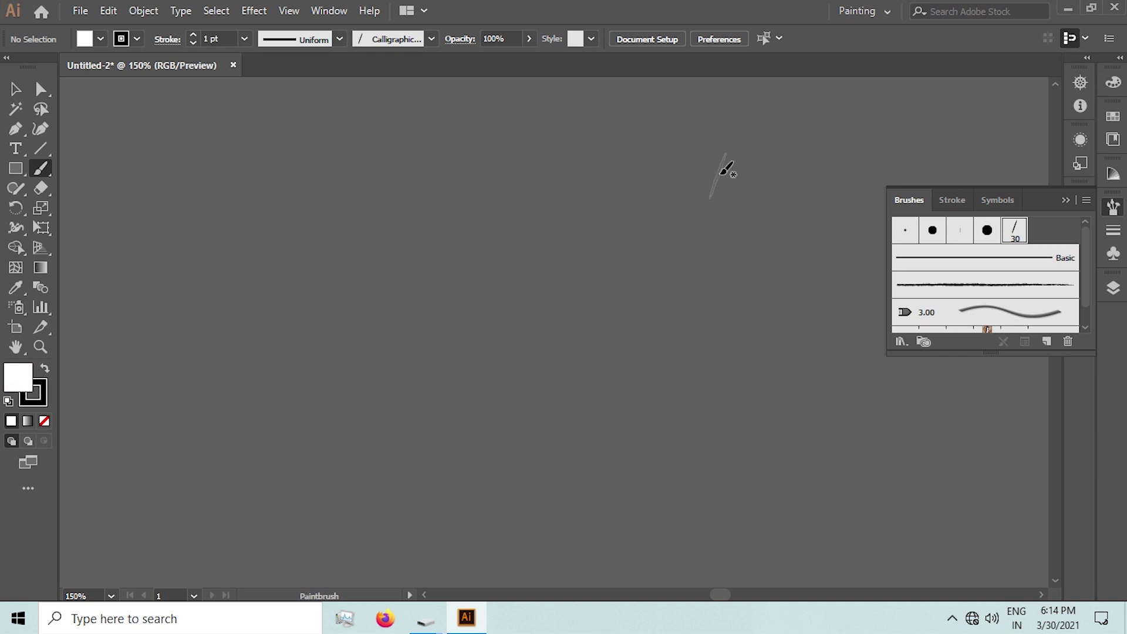
# Repaint the top-right slanted strokes and the connecting top stroke, then undo the large stroke
pyautogui.moveTo(867, 123); pyautogui.dragTo(837, 191)
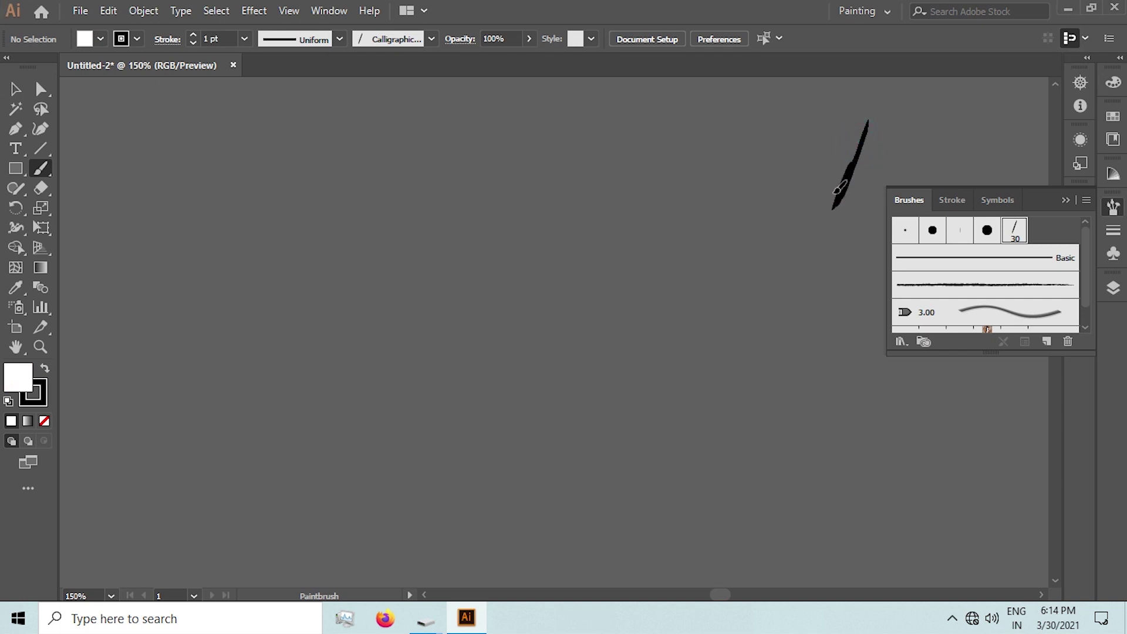
pyautogui.moveTo(838, 112); pyautogui.dragTo(793, 160)
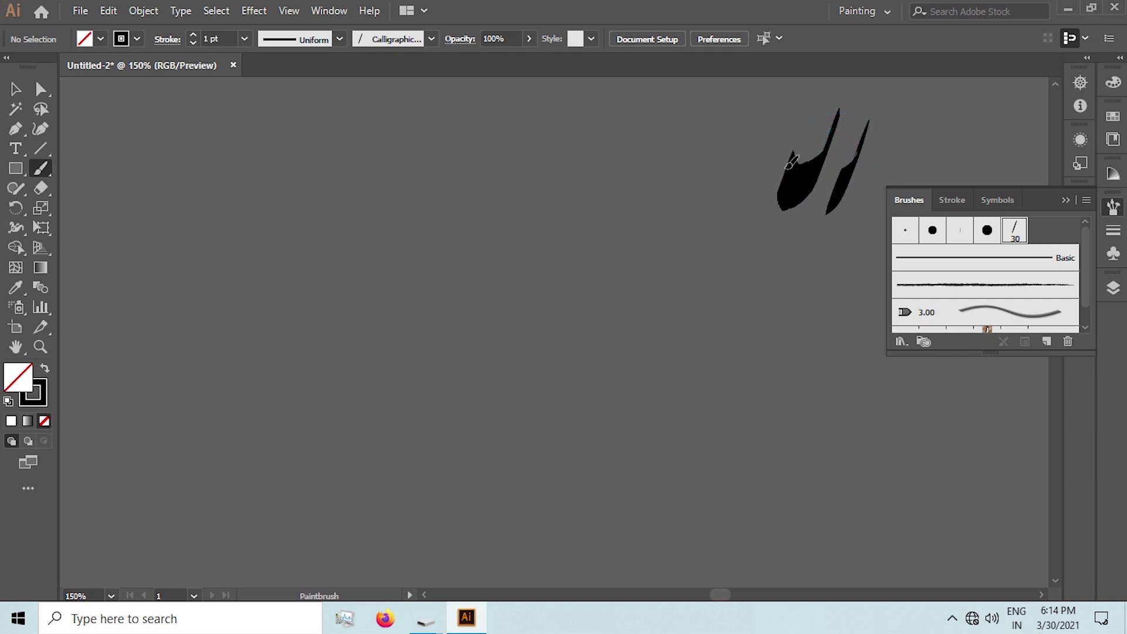
pyautogui.moveTo(785, 175)
pyautogui.mouseDown()
pyautogui.moveTo(710, 200)
pyautogui.moveTo(551, 161)
pyautogui.mouseUp()
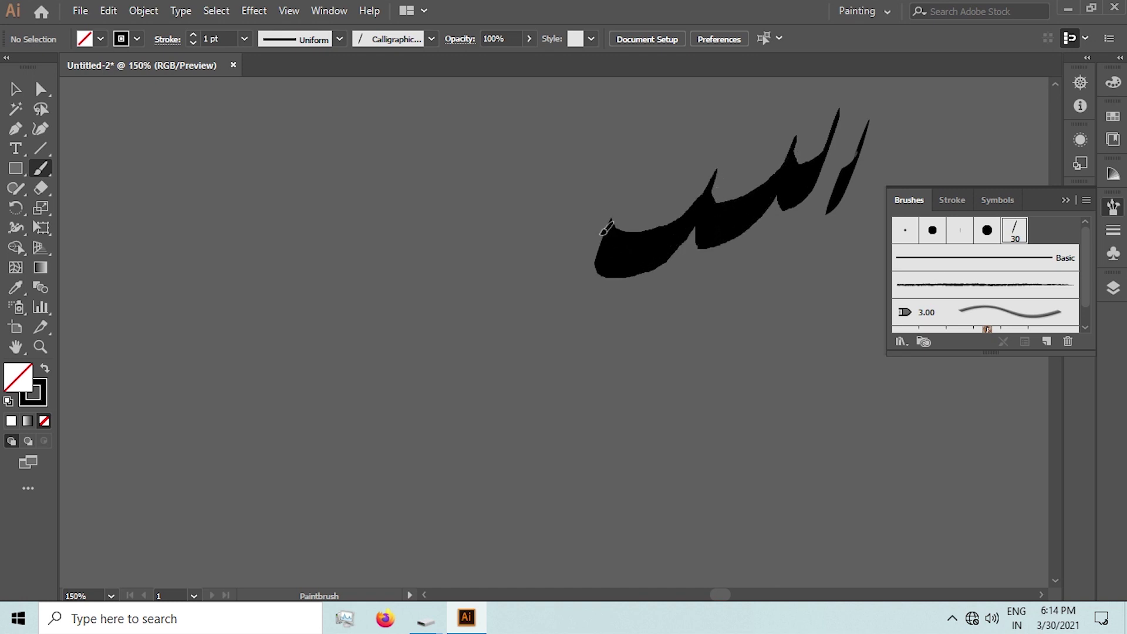
pyautogui.moveTo(579, 148)
pyautogui.mouseDown()
pyautogui.moveTo(722, 113)
pyautogui.moveTo(649, 156)
pyautogui.moveTo(594, 231)
pyautogui.moveTo(561, 327)
pyautogui.moveTo(589, 402)
pyautogui.moveTo(681, 443)
pyautogui.moveTo(789, 355)
pyautogui.moveTo(799, 262)
pyautogui.moveTo(521, 408)
pyautogui.moveTo(488, 372)
pyautogui.moveTo(490, 335)
pyautogui.mouseUp()
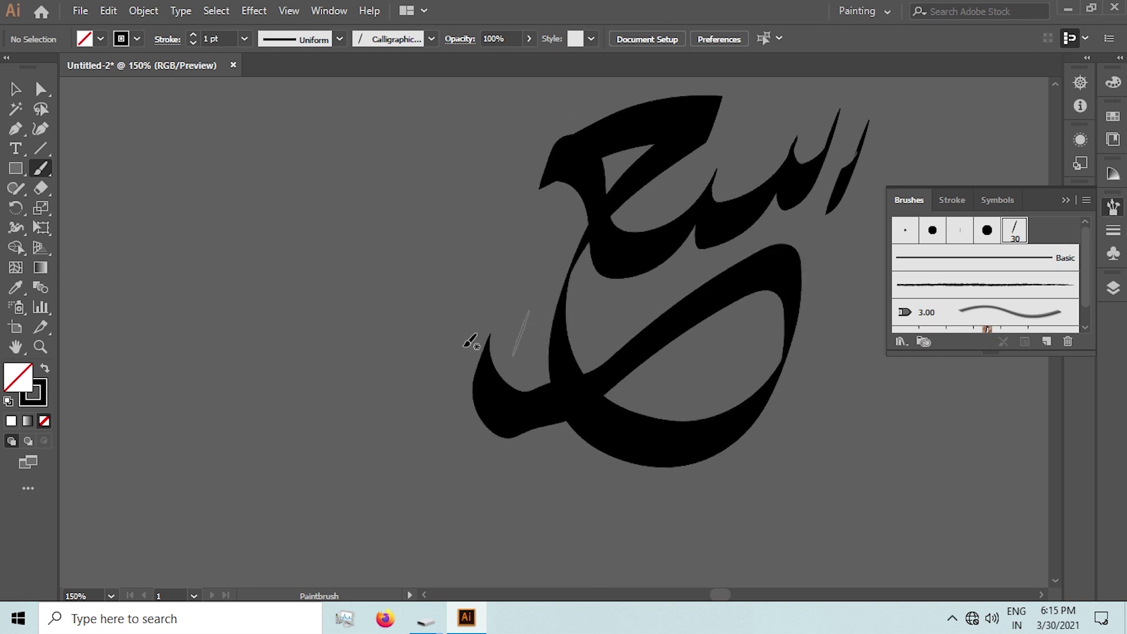
pyautogui.hotkey('ctrl', 'z')
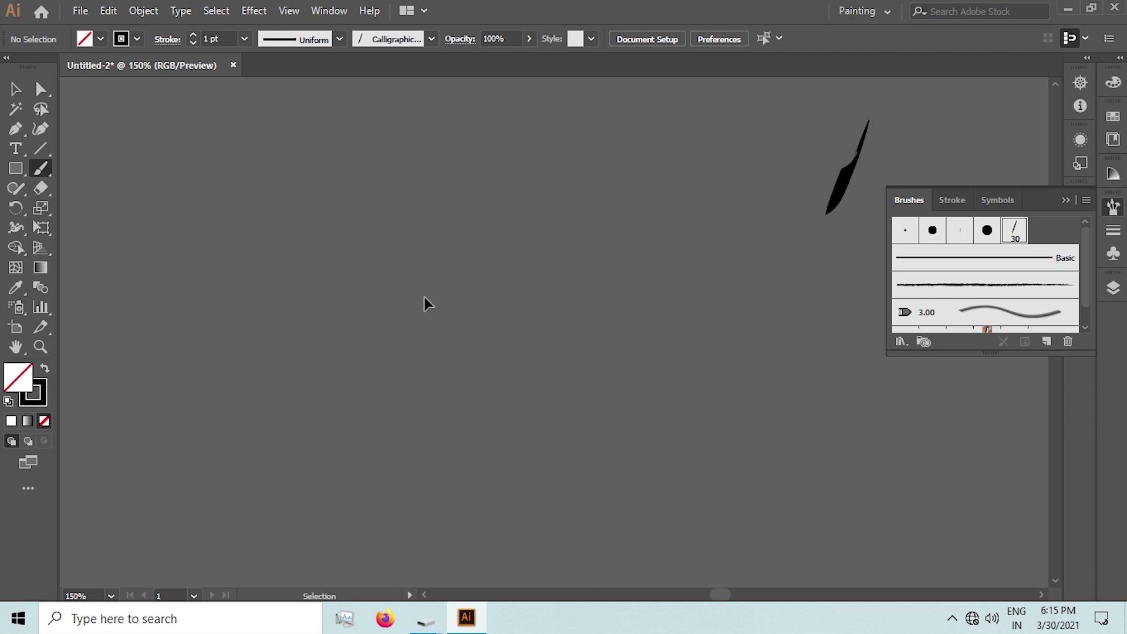
# Clear the canvas at 100% zoom, set Calligraphic Brush 1 roundness to 12%, and paint a test stroke
pyautogui.hotkey('ctrl', 'z')
pyautogui.hotkey('ctrl', '-')
pyautogui.doubleClick(1013, 230)
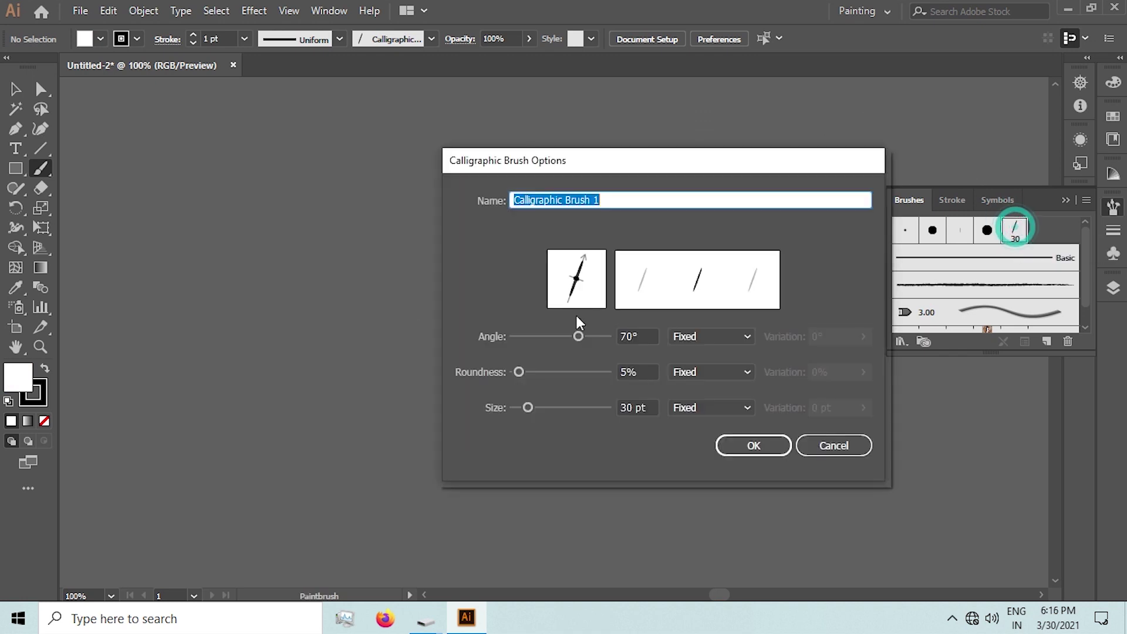
pyautogui.scroll(4, 641, 367)
pyautogui.scroll(3, 642, 367)
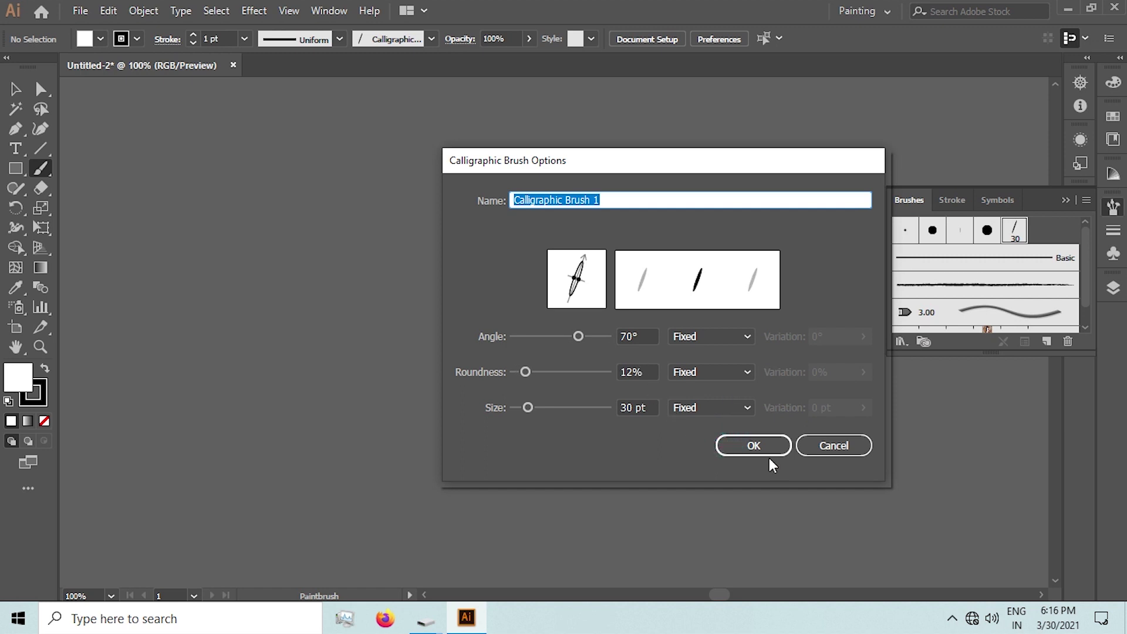
pyautogui.click(753, 449)
pyautogui.moveTo(831, 181); pyautogui.dragTo(784, 238)
# Paint more slanted strokes at the top right and a short stroke into the word's base
pyautogui.moveTo(789, 152); pyautogui.dragTo(757, 218)
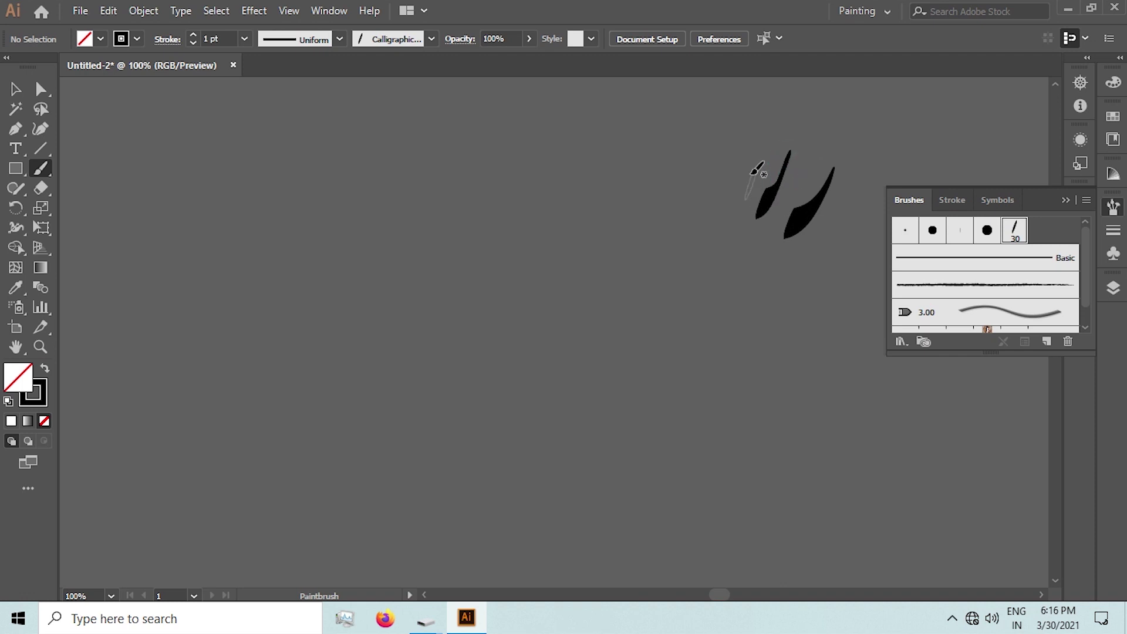
pyautogui.moveTo(752, 156); pyautogui.dragTo(735, 211)
pyautogui.moveTo(828, 253)
pyautogui.mouseDown()
pyautogui.moveTo(815, 292)
pyautogui.moveTo(759, 292)
pyautogui.mouseUp()
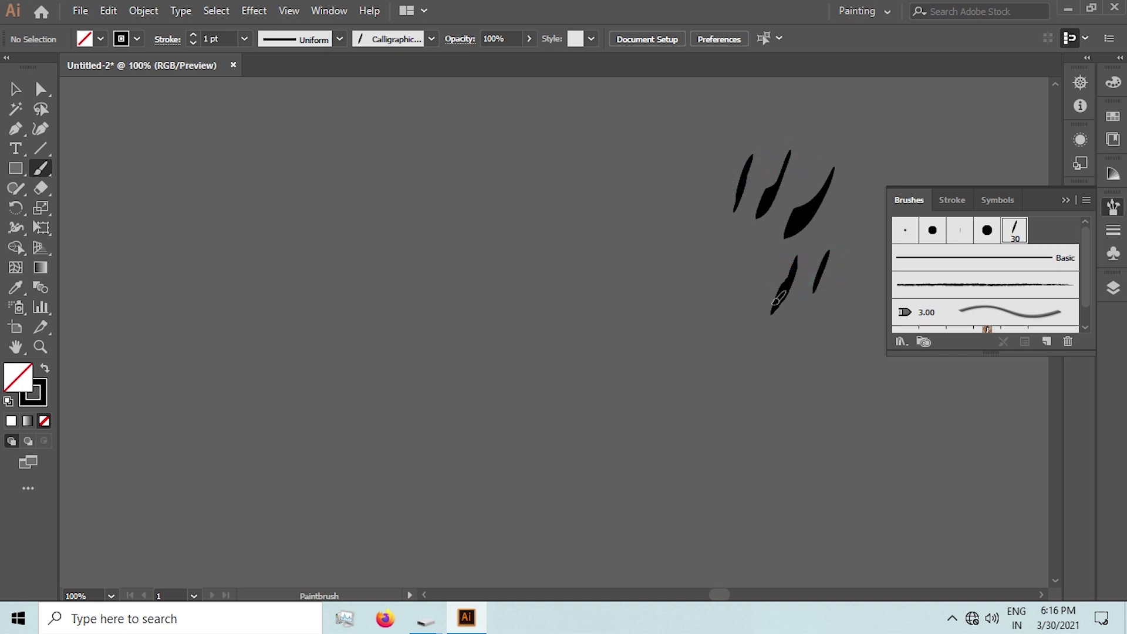
pyautogui.moveTo(750, 305)
pyautogui.mouseDown()
pyautogui.moveTo(711, 332)
pyautogui.moveTo(620, 314)
pyautogui.moveTo(604, 276)
pyautogui.moveTo(587, 283)
pyautogui.moveTo(648, 251)
pyautogui.moveTo(703, 249)
pyautogui.mouseUp()
pyautogui.scroll(-2, 707, 240)
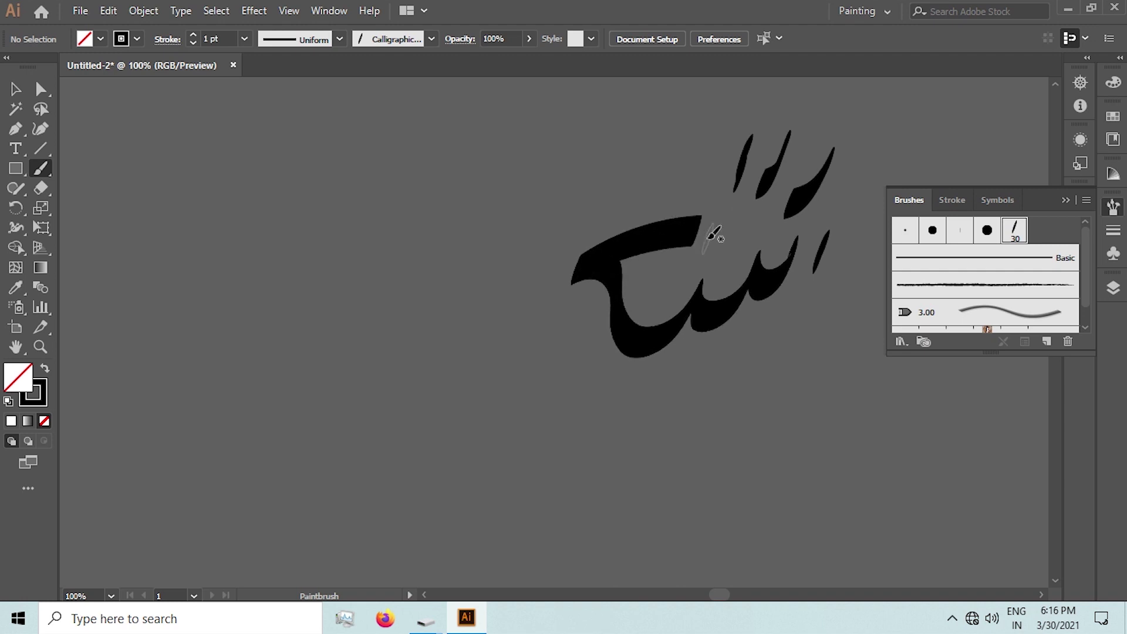
pyautogui.scroll(-3, 711, 211)
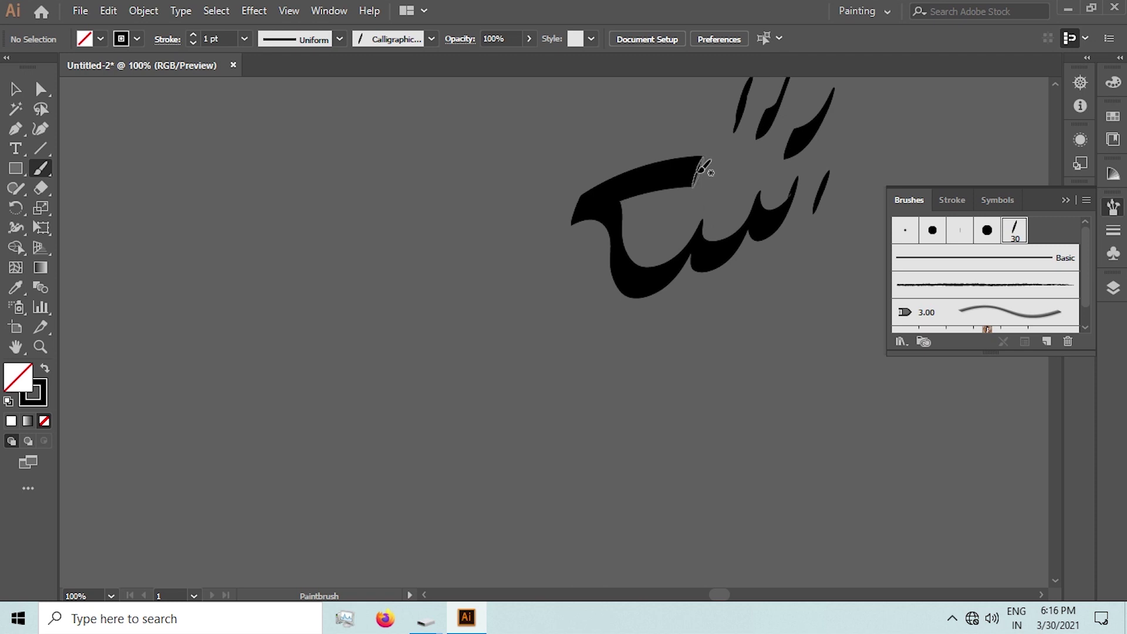
# Paint a diagonal stroke sweeping into the large bowl, plus letter strokes on the left
pyautogui.moveTo(699, 171); pyautogui.dragTo(619, 261)
pyautogui.moveTo(599, 321)
pyautogui.mouseDown()
pyautogui.moveTo(598, 378)
pyautogui.moveTo(628, 421)
pyautogui.moveTo(712, 447)
pyautogui.moveTo(783, 413)
pyautogui.moveTo(808, 340)
pyautogui.moveTo(808, 271)
pyautogui.moveTo(781, 259)
pyautogui.moveTo(720, 330)
pyautogui.moveTo(625, 387)
pyautogui.moveTo(534, 419)
pyautogui.moveTo(540, 389)
pyautogui.mouseUp()
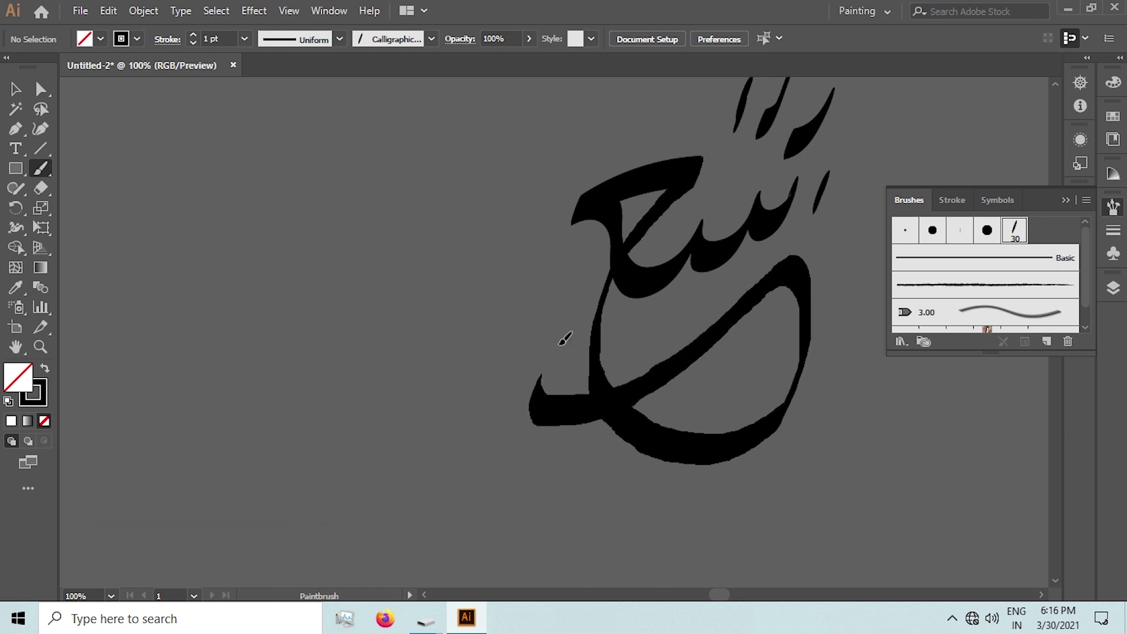
pyautogui.moveTo(564, 339)
pyautogui.mouseDown()
pyautogui.moveTo(548, 317)
pyautogui.moveTo(562, 310)
pyautogui.mouseUp()
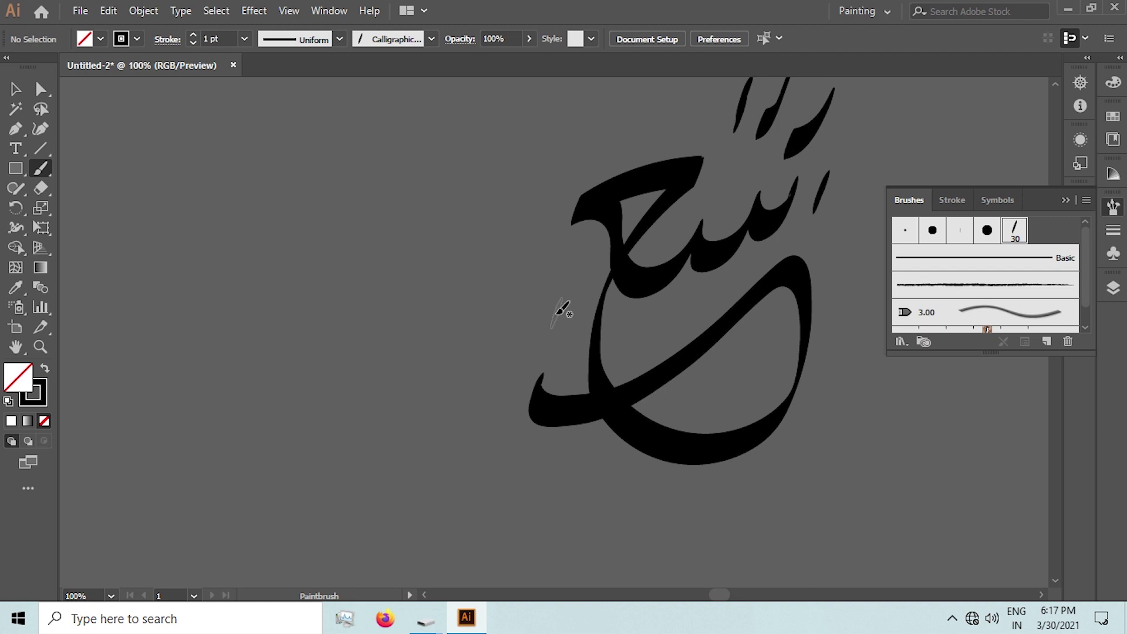
pyautogui.scroll(-1, 562, 309)
pyautogui.moveTo(530, 387); pyautogui.dragTo(541, 352)
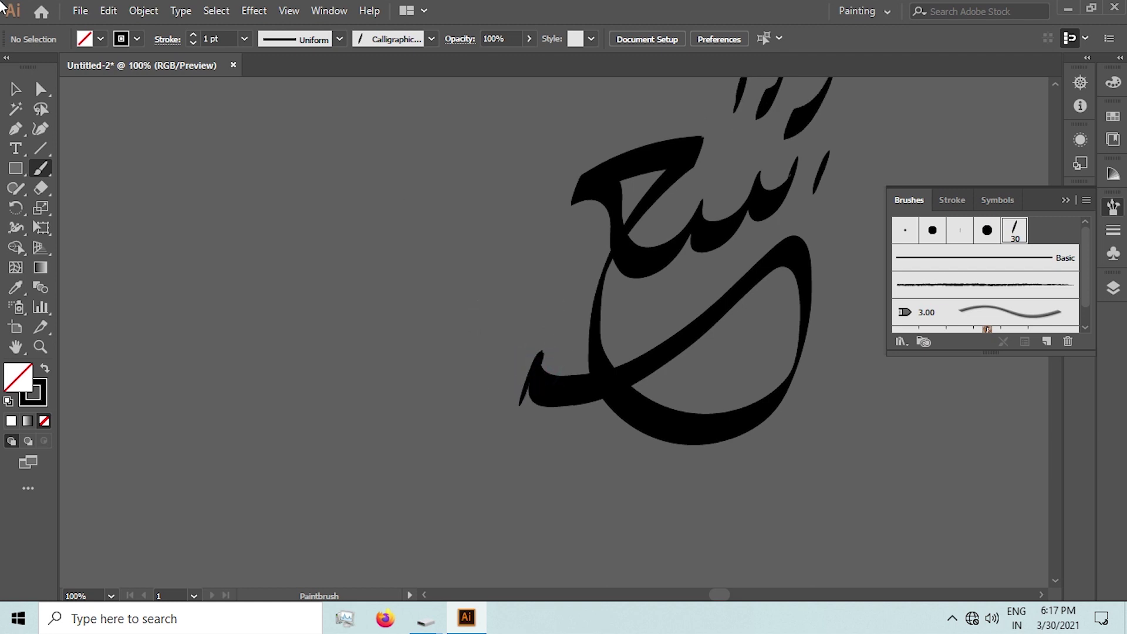
pyautogui.moveTo(565, 354)
pyautogui.mouseDown()
pyautogui.moveTo(572, 339)
pyautogui.moveTo(539, 308)
pyautogui.moveTo(541, 293)
pyautogui.moveTo(501, 363)
pyautogui.mouseUp()
# Paint the curve into the lower-left tail, undo it, and repaint it
pyautogui.scroll(-3, 577, 336)
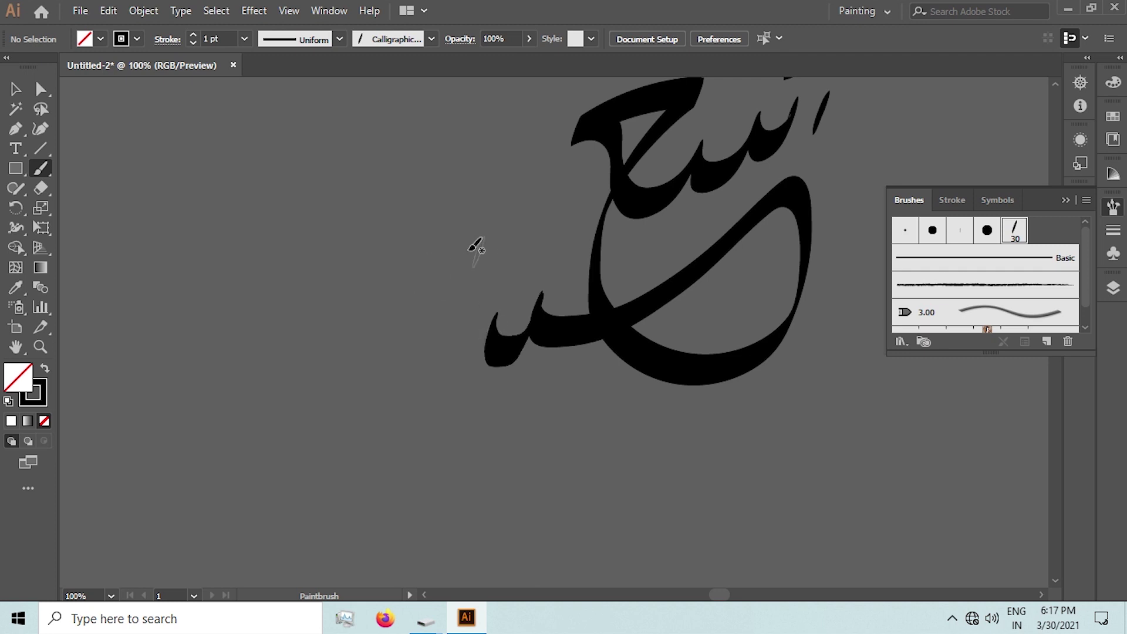
pyautogui.moveTo(457, 237)
pyautogui.mouseDown()
pyautogui.moveTo(453, 405)
pyautogui.moveTo(376, 431)
pyautogui.moveTo(365, 404)
pyautogui.mouseUp()
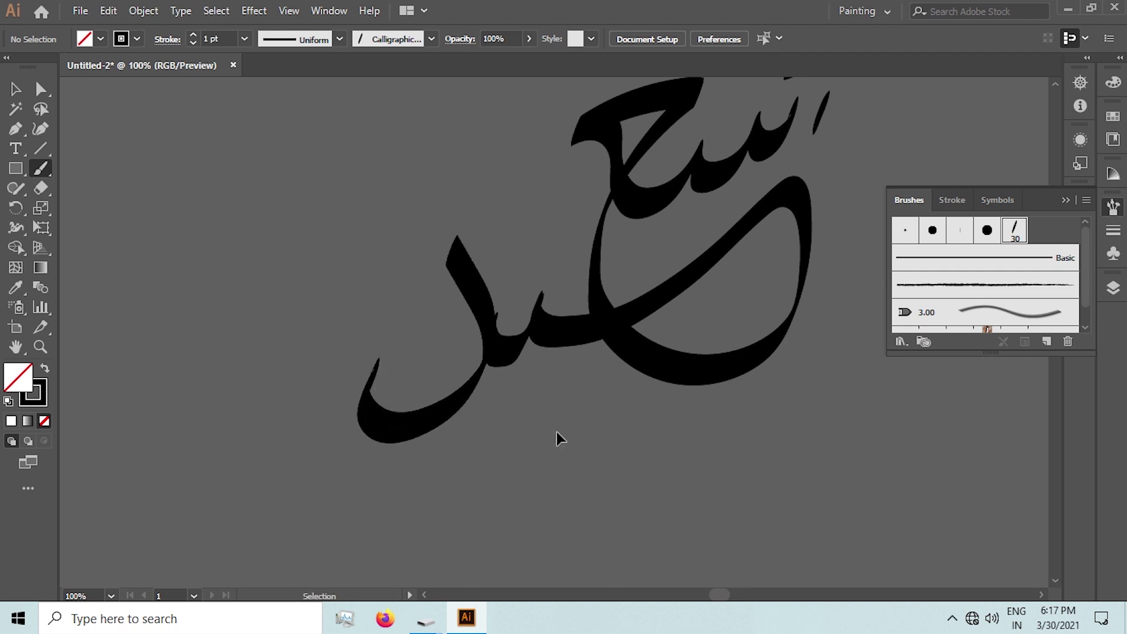
pyautogui.hotkey('ctrl', 'z')
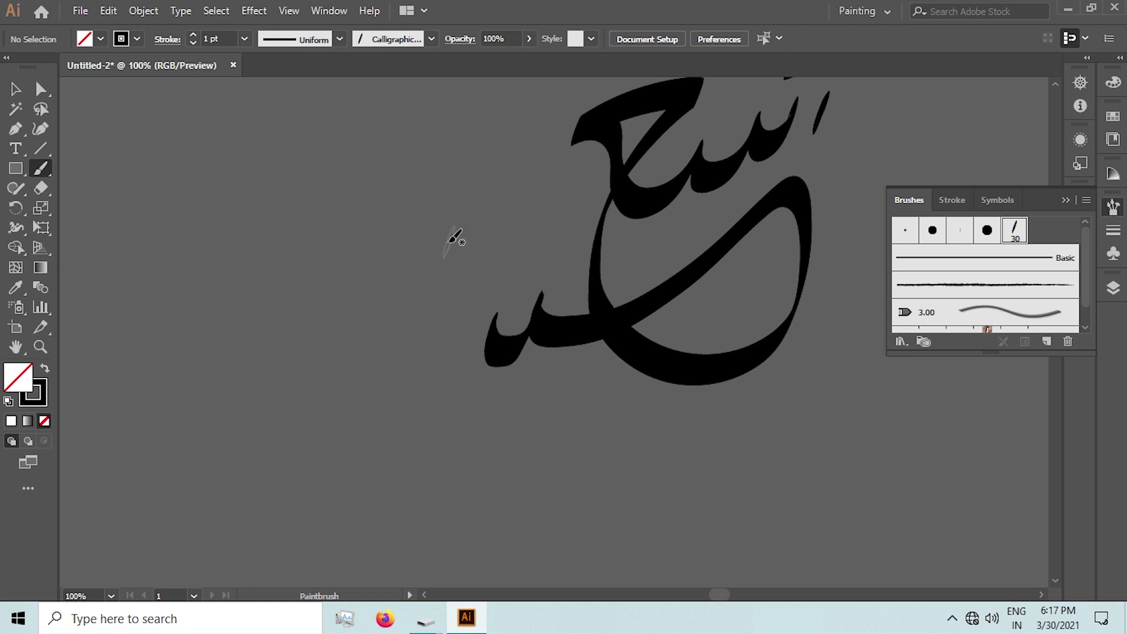
pyautogui.moveTo(447, 231)
pyautogui.mouseDown()
pyautogui.moveTo(365, 391)
pyautogui.moveTo(363, 366)
pyautogui.mouseUp()
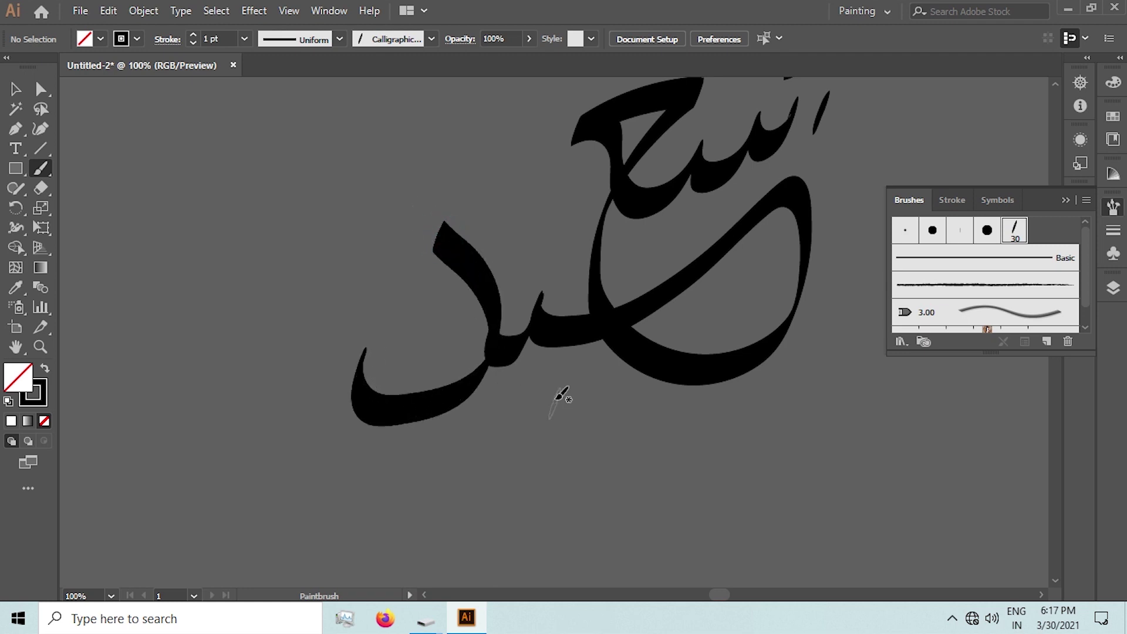
pyautogui.scroll(1, 517, 434)
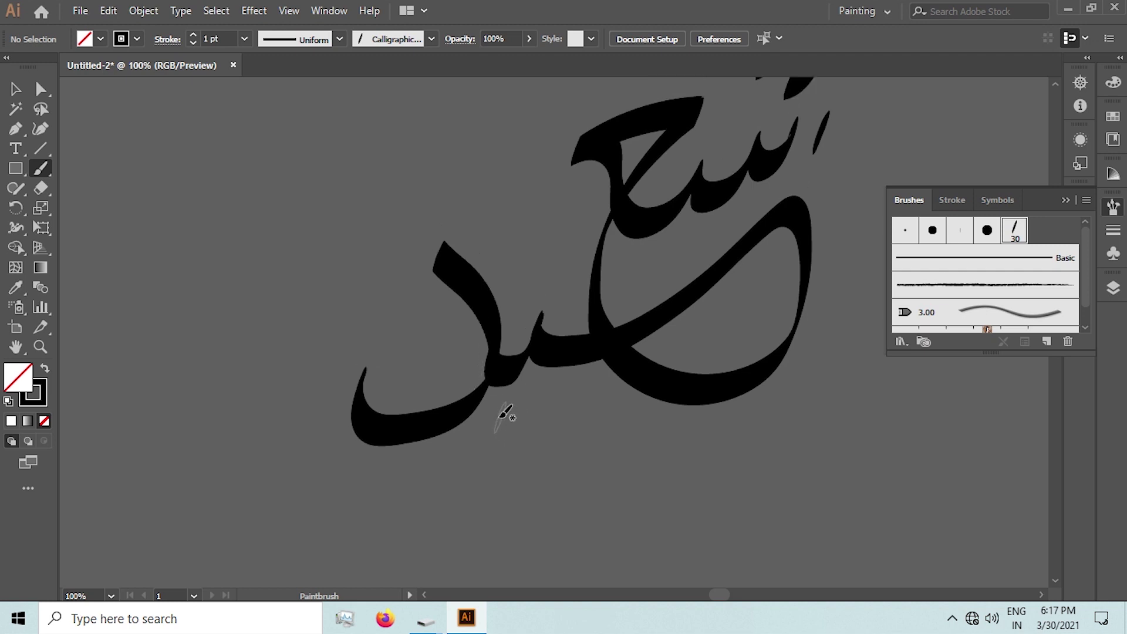
# Nudge the new lower-left stroke one step to the left and deselect it
pyautogui.click(15, 88)
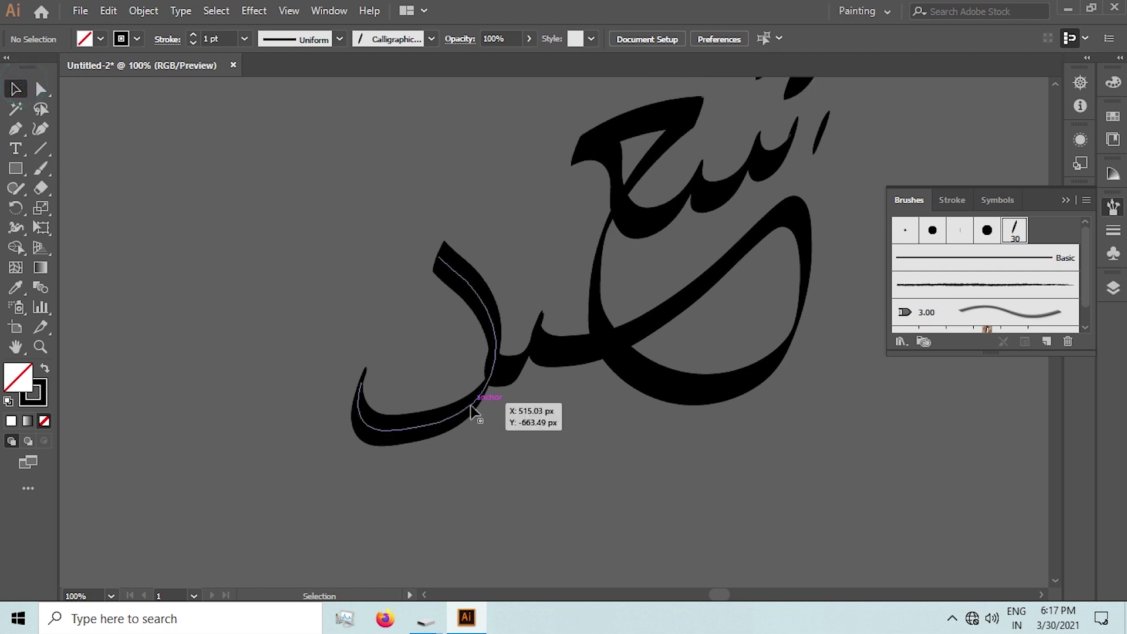
pyautogui.click(469, 405)
pyautogui.press('Left')
pyautogui.press('Left')
pyautogui.press('Left')
pyautogui.press('Left')
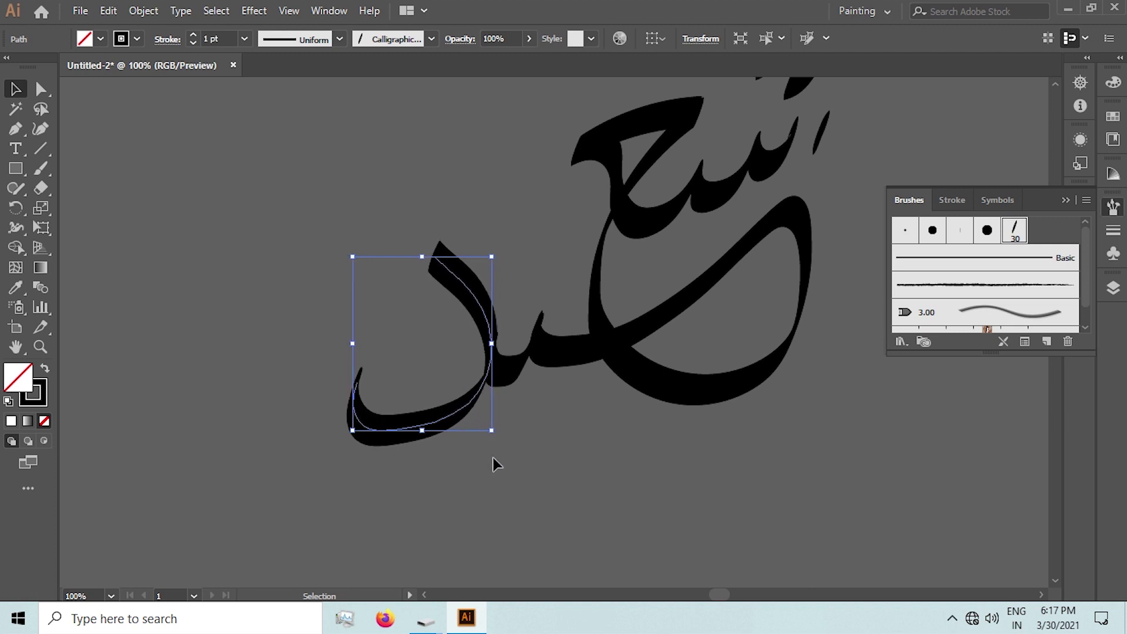
pyautogui.click(563, 461)
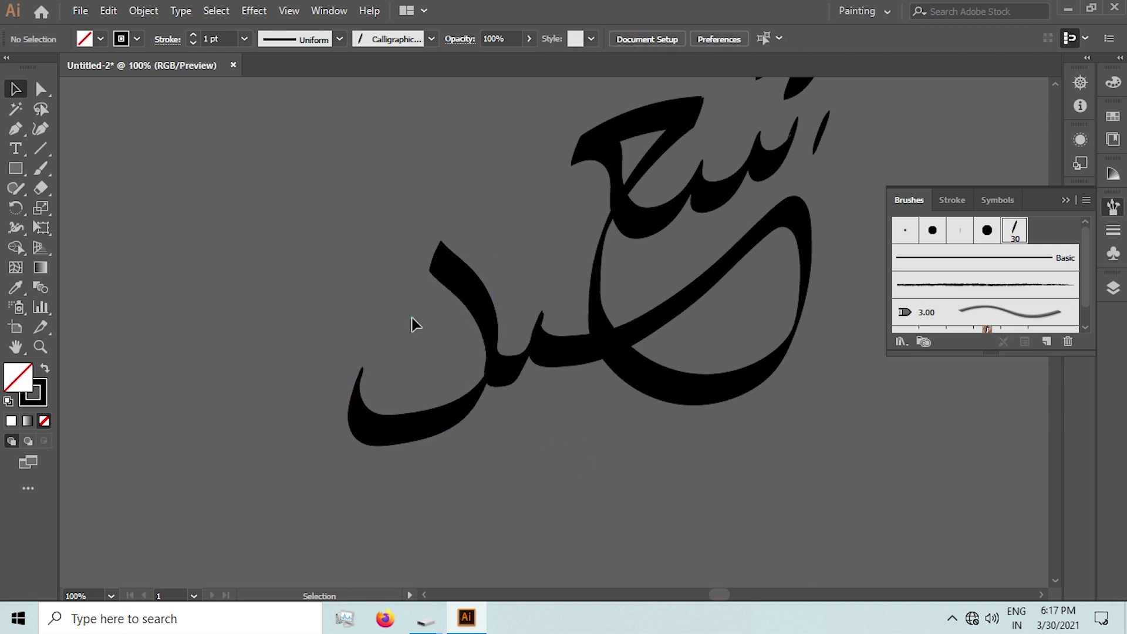
# Return to the Paintbrush and paint a short stroke below the curve
pyautogui.scroll(2, 678, 365)
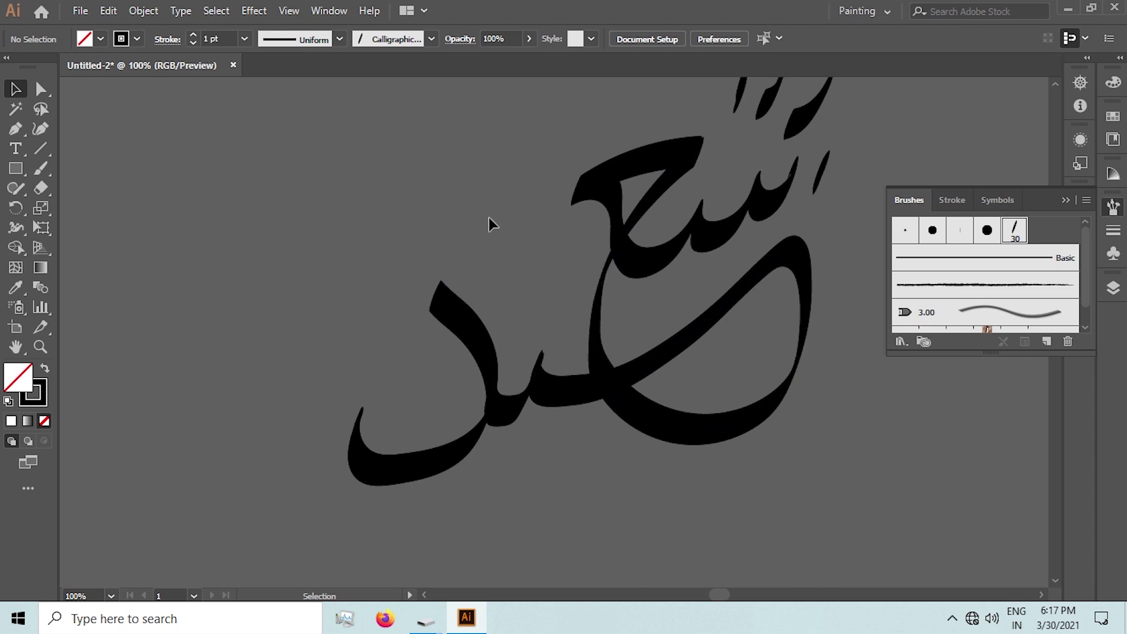
pyautogui.scroll(-1, 518, 267)
pyautogui.scroll(-1, 518, 267)
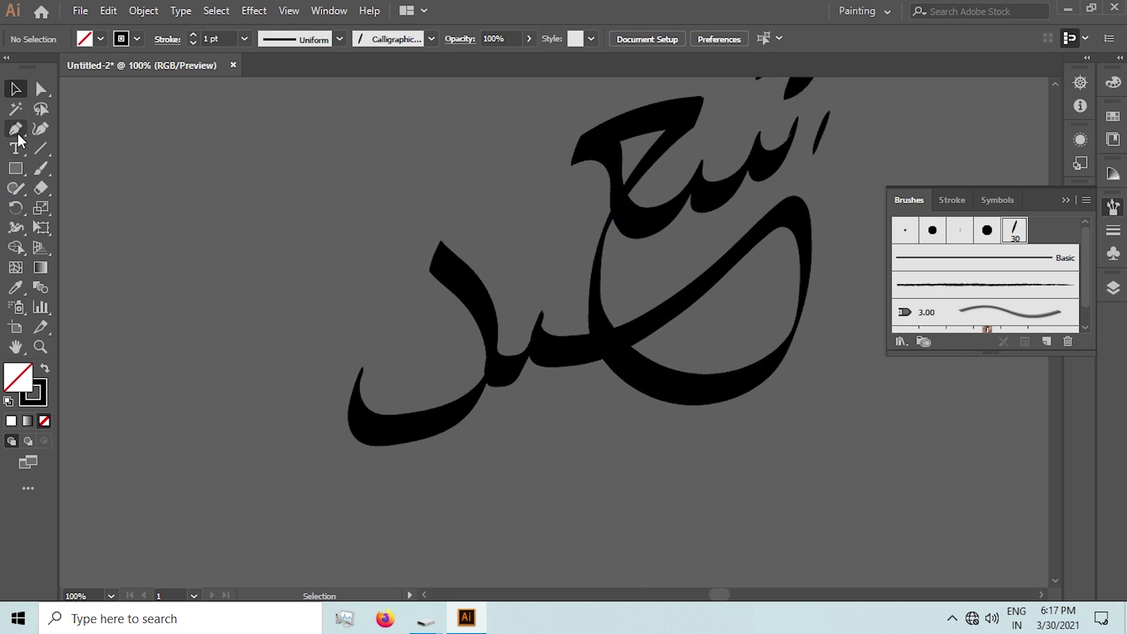
pyautogui.click(41, 168)
pyautogui.scroll(-2, 497, 393)
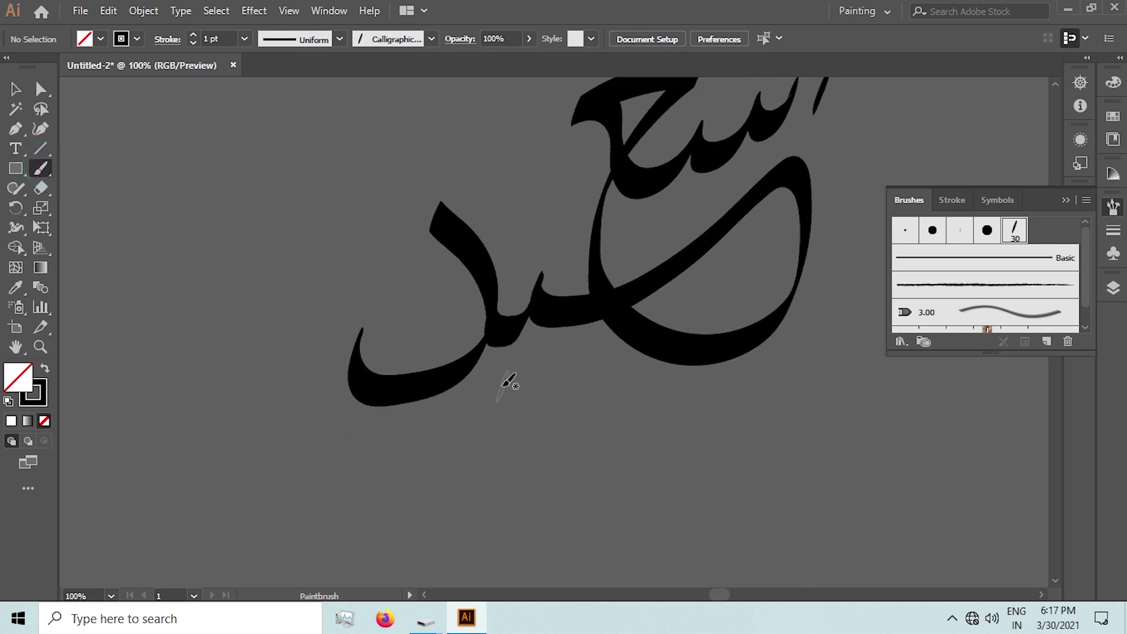
pyautogui.moveTo(490, 391); pyautogui.dragTo(514, 400)
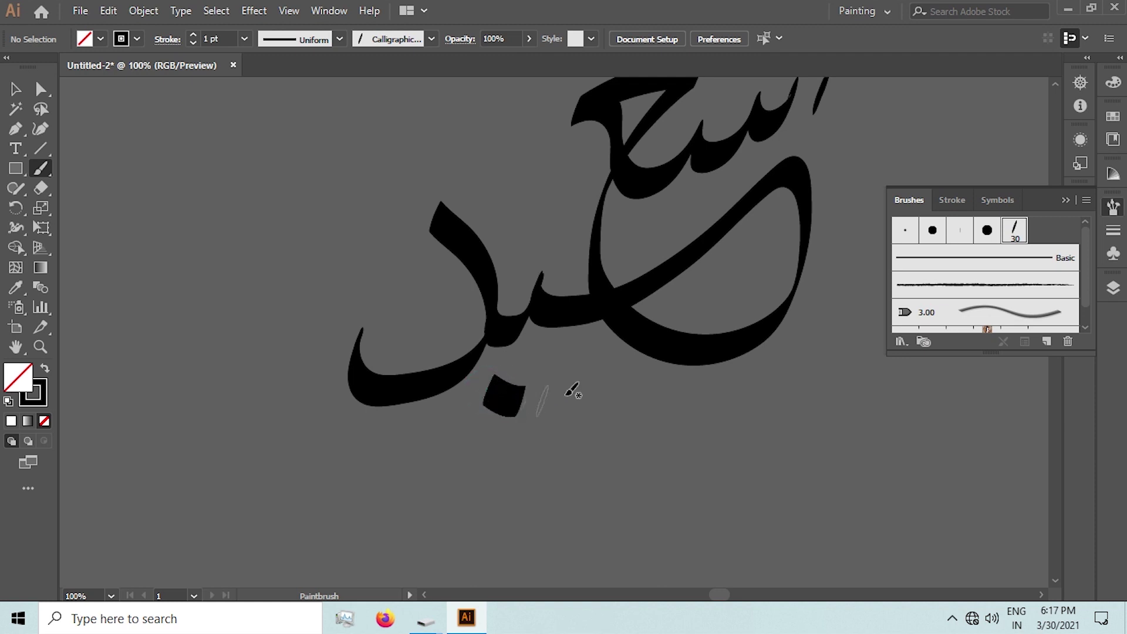
# Paint a second short stroke beneath the word, undo it, and return to object selection
pyautogui.moveTo(534, 367); pyautogui.dragTo(562, 392)
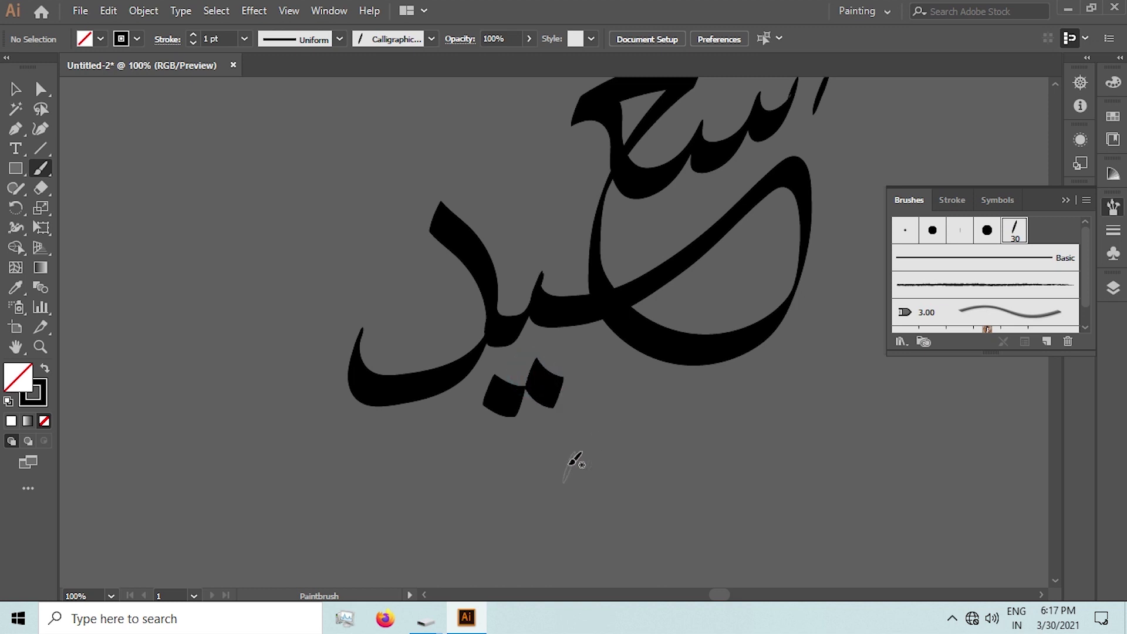
pyautogui.scroll(4, 573, 457)
pyautogui.scroll(1, 638, 416)
pyautogui.hotkey('ctrl', 'z')
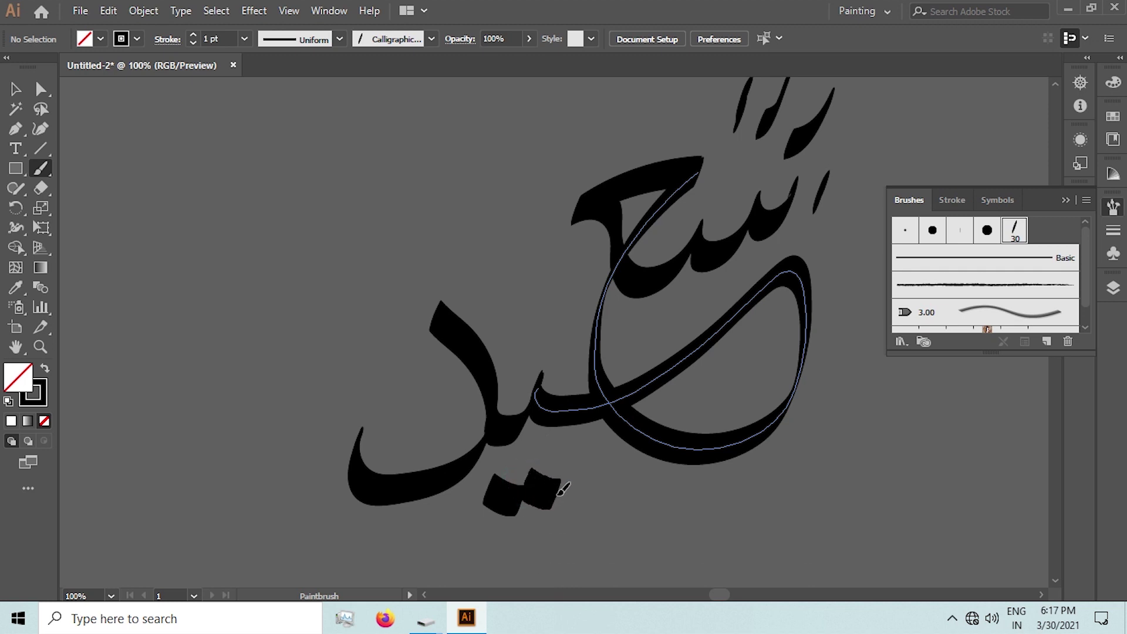
pyautogui.click(22, 91)
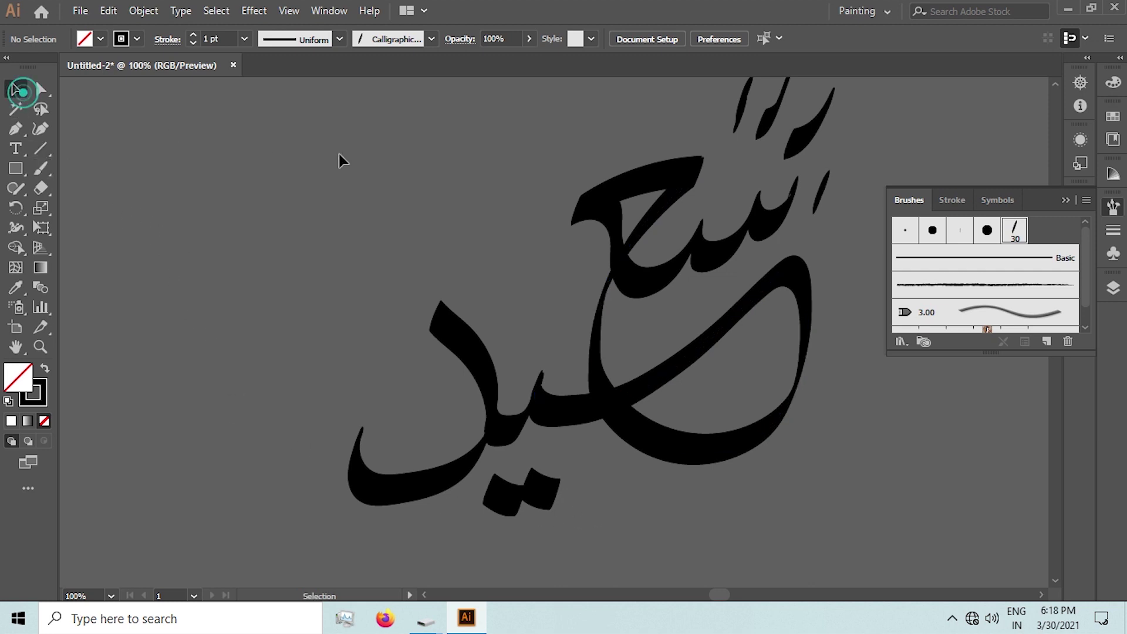
# Delete the small stray strokes above the word
pyautogui.scroll(2, 604, 220)
pyautogui.moveTo(828, 197); pyautogui.dragTo(828, 195)
pyautogui.press('Delete')
pyautogui.click(823, 243)
pyautogui.press('Delete')
# Select the whole calligraphy word and place a duplicate at the lower right
pyautogui.scroll(-2, 741, 270)
pyautogui.scroll(-1, 799, 237)
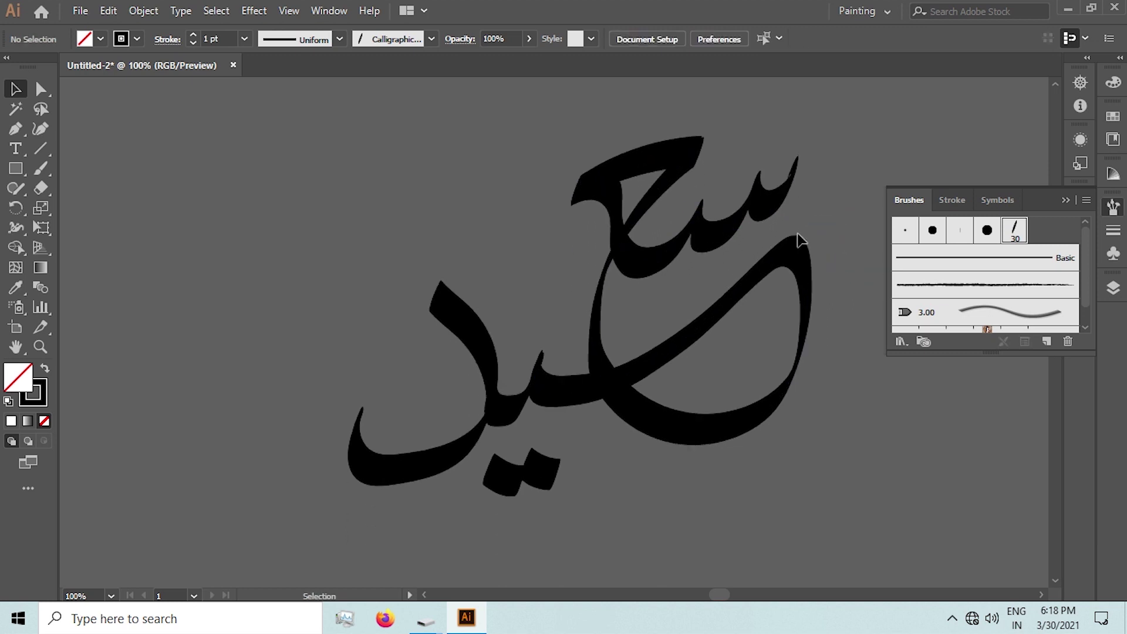
pyautogui.moveTo(854, 125); pyautogui.dragTo(359, 493)
pyautogui.scroll(-3, 605, 303)
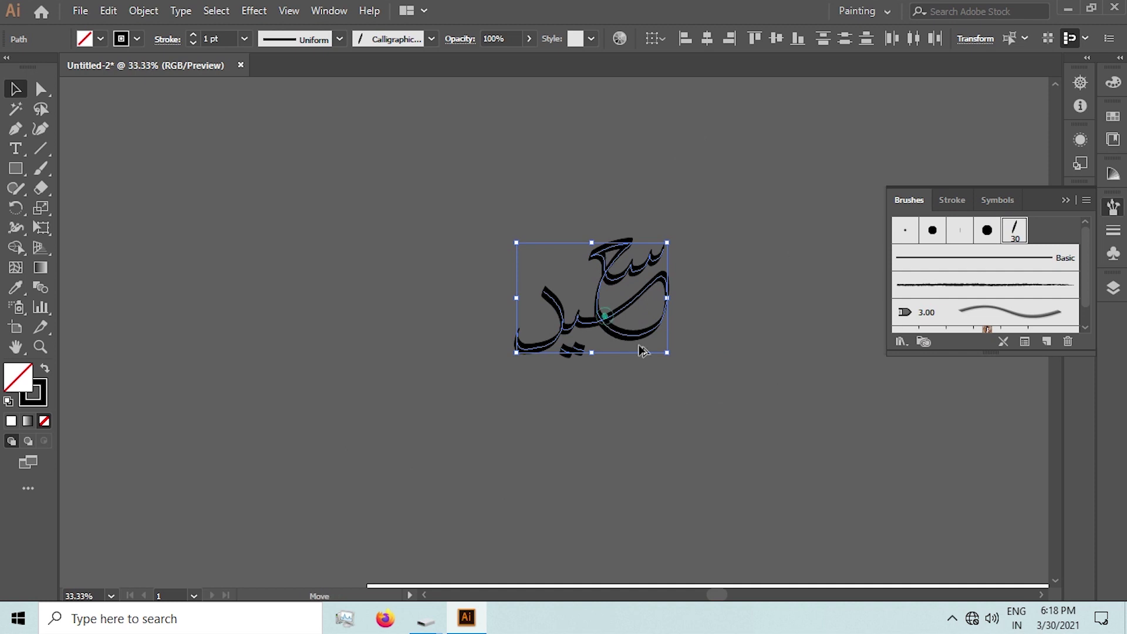
pyautogui.moveTo(624, 333); pyautogui.dragTo(821, 448)
pyautogui.moveTo(692, 230); pyautogui.dragTo(521, 393)
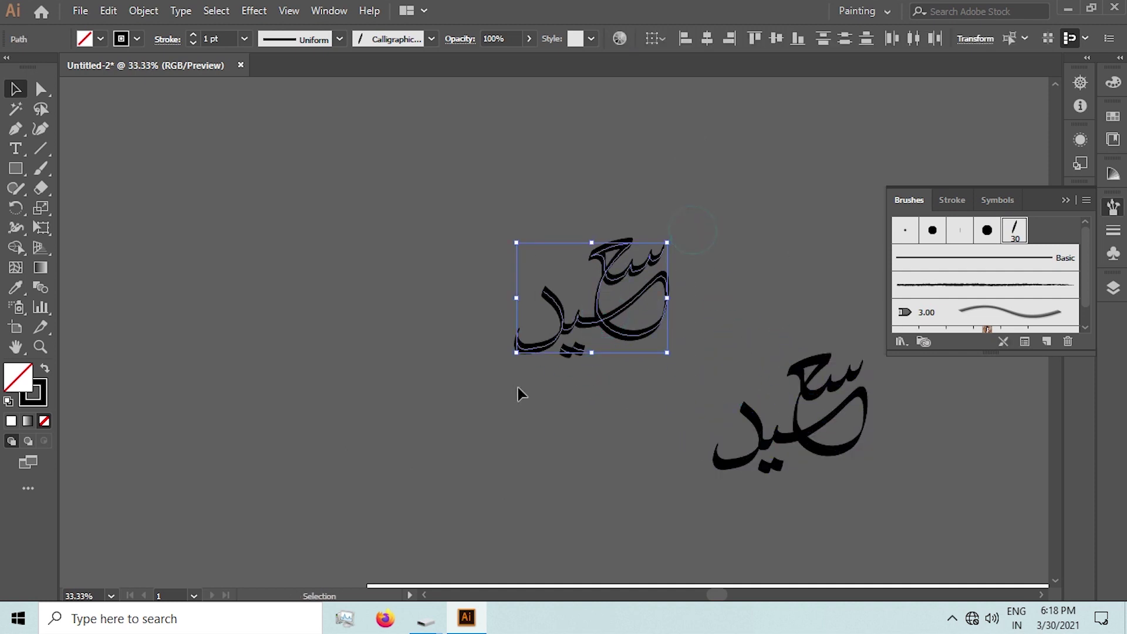
# Expand the original's brush strokes with Expand Appearance and merge them with Pathfinder Unite
pyautogui.click(144, 11)
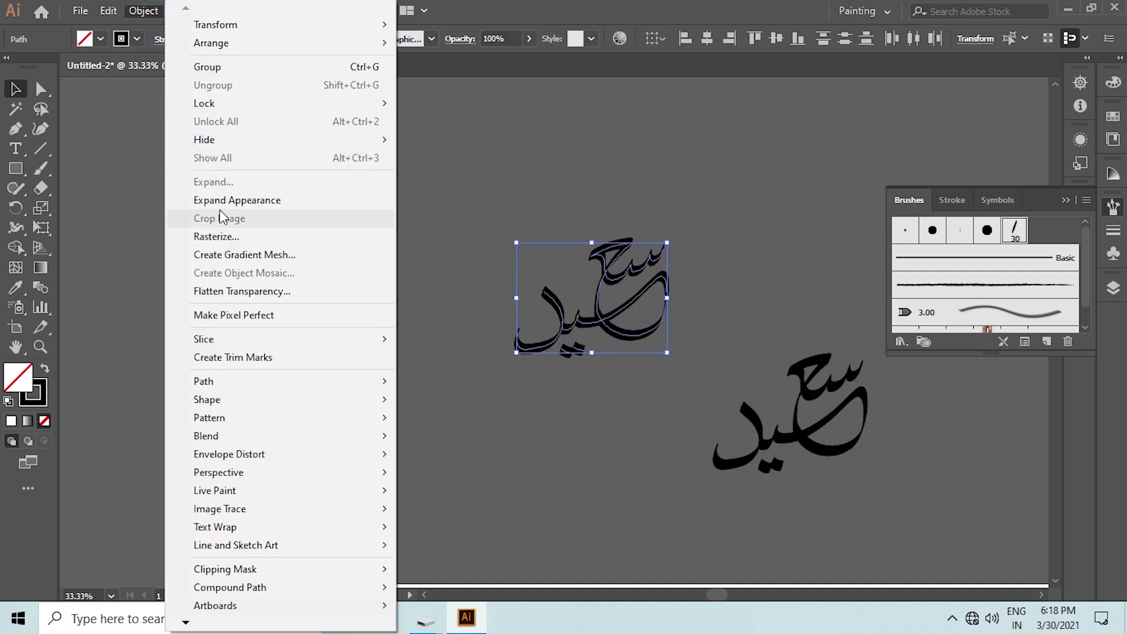
pyautogui.click(217, 197)
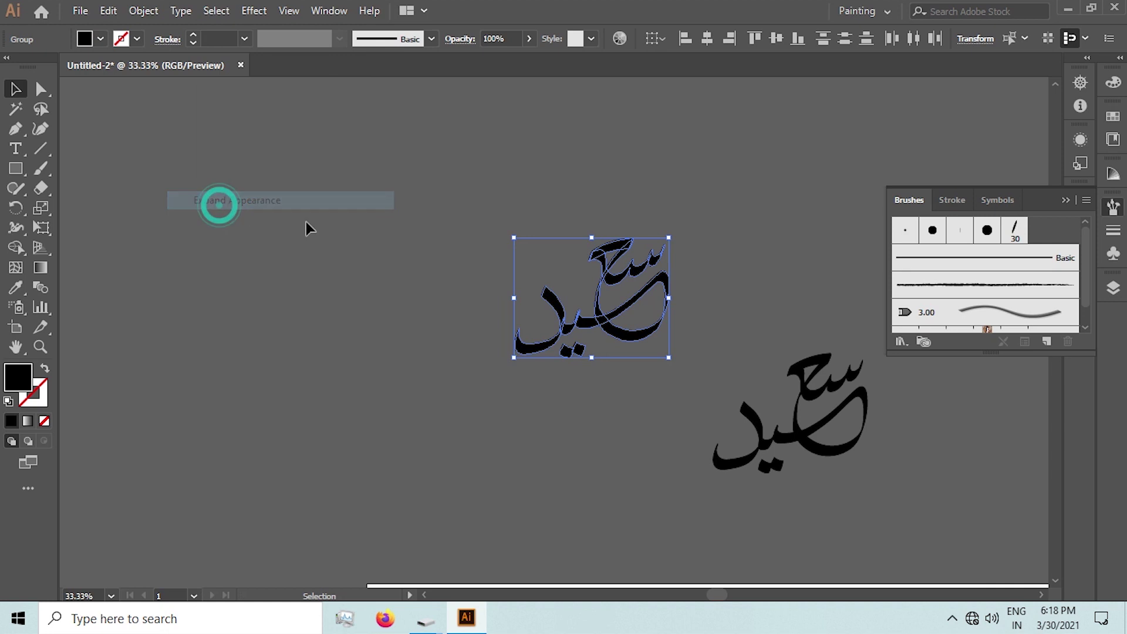
pyautogui.click(1112, 289)
pyautogui.click(1066, 280)
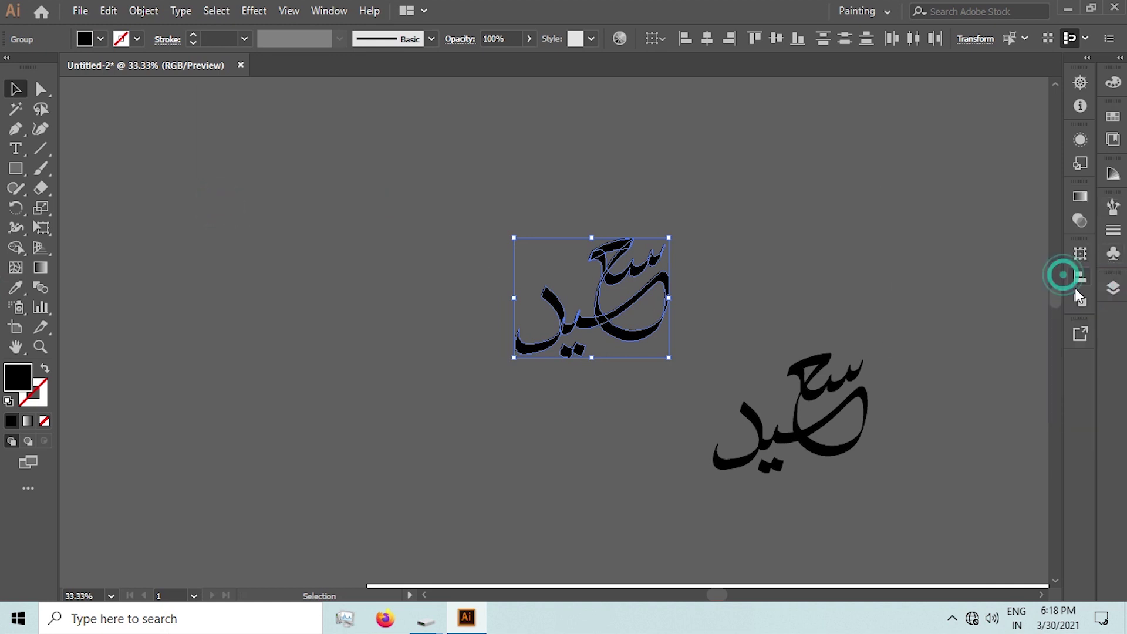
pyautogui.click(1080, 302)
pyautogui.click(889, 290)
pyautogui.click(744, 251)
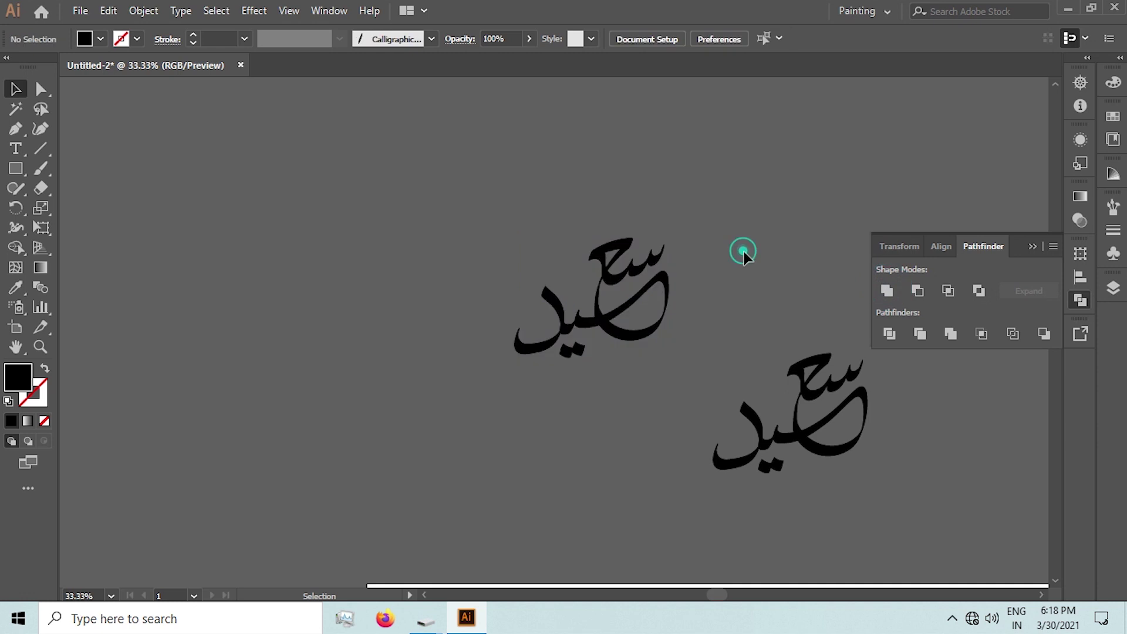
pyautogui.scroll(5, 615, 247)
pyautogui.scroll(-2, 616, 247)
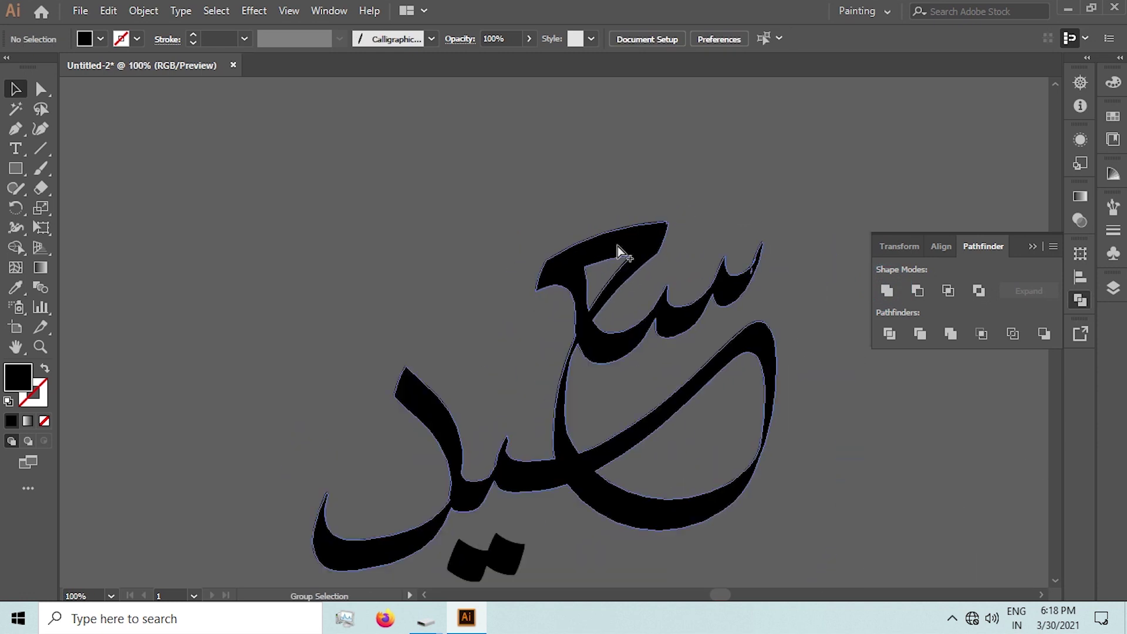
# Zoom in and use Shape Builder to fill the letter's sliver gap and remove the stray path
pyautogui.scroll(2, 748, 281)
pyautogui.scroll(2, 751, 273)
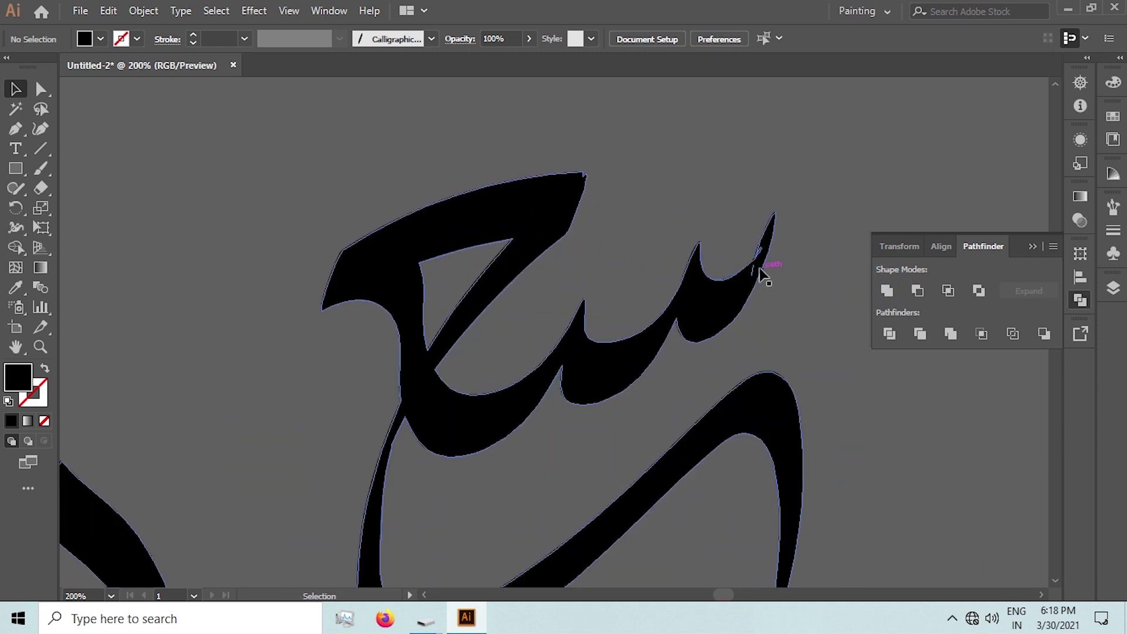
pyautogui.scroll(2, 751, 276)
pyautogui.scroll(2, 751, 283)
pyautogui.scroll(-2, 651, 276)
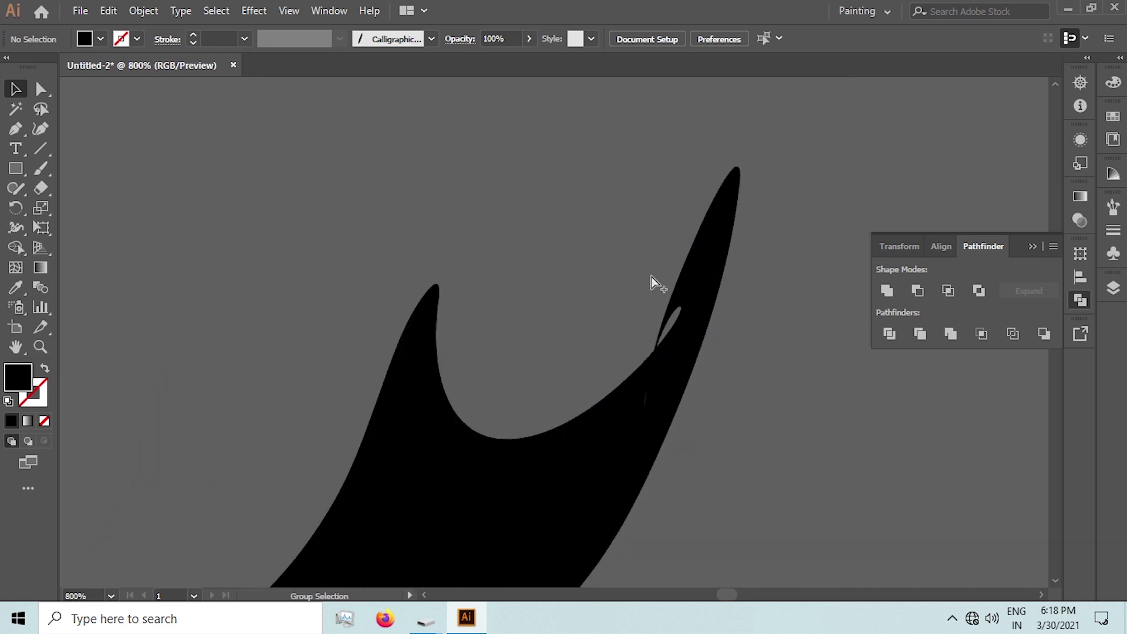
pyautogui.moveTo(631, 274); pyautogui.dragTo(744, 389)
pyautogui.click(16, 247)
pyautogui.click(674, 317)
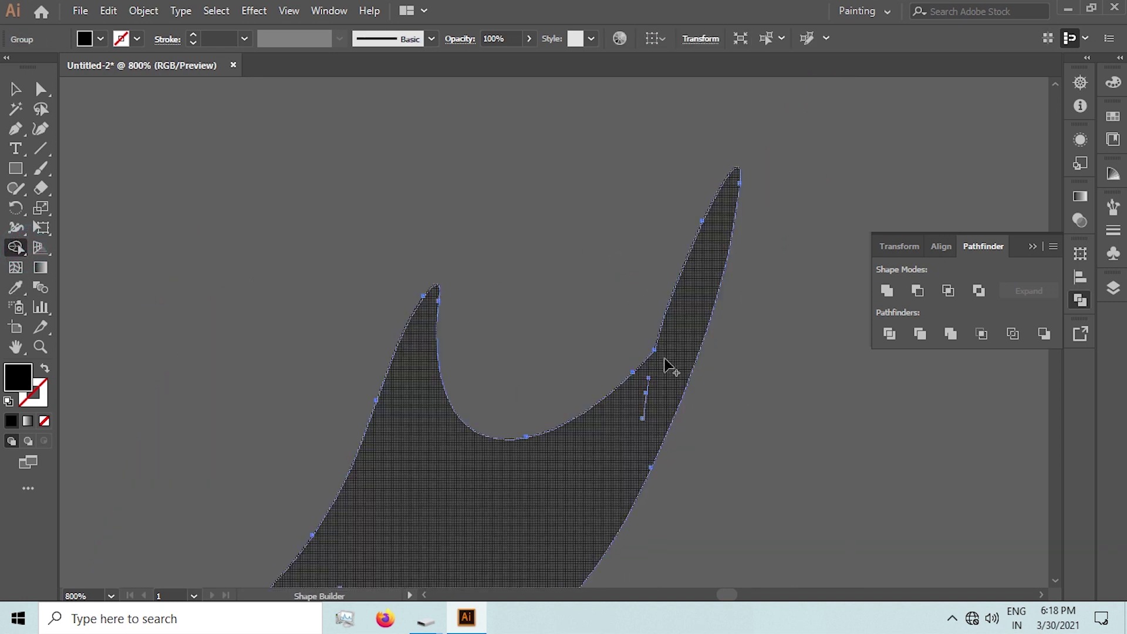
pyautogui.click(658, 379)
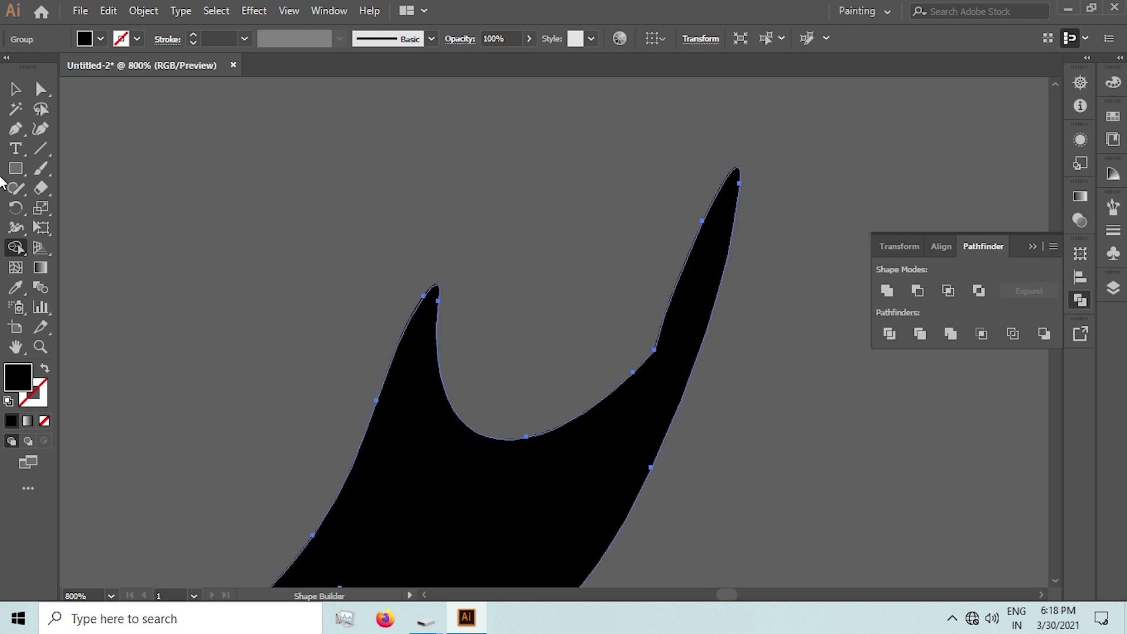
# Smooth the jagged notch on the letter's right edge with the Smooth tool, then deselect
pyautogui.click(22, 200)
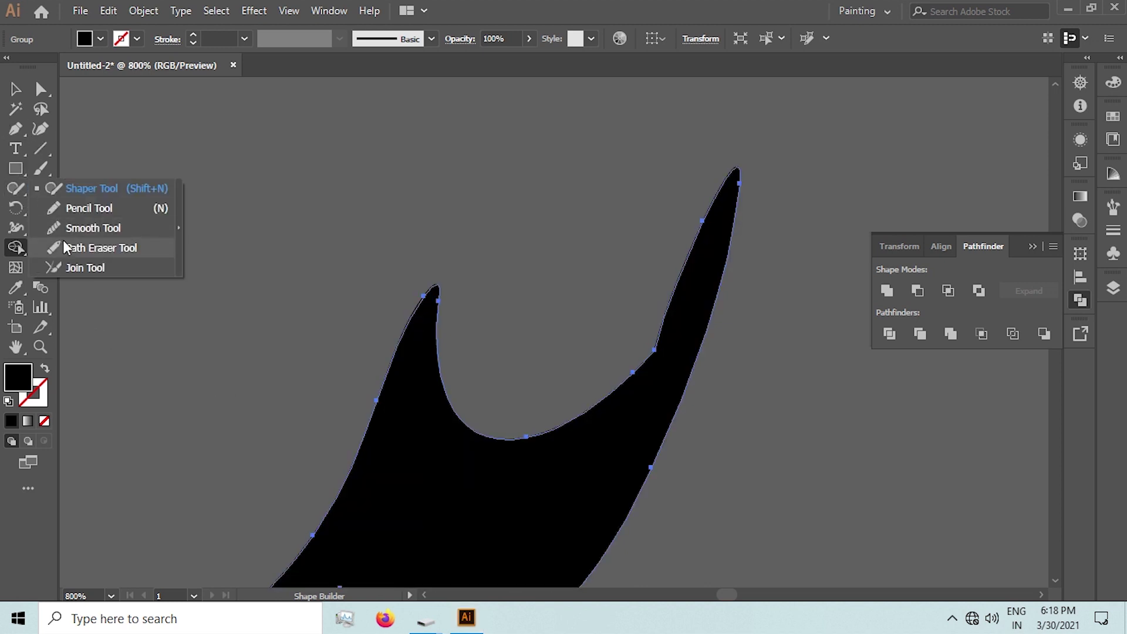
pyautogui.click(76, 225)
pyautogui.moveTo(659, 356); pyautogui.dragTo(707, 226)
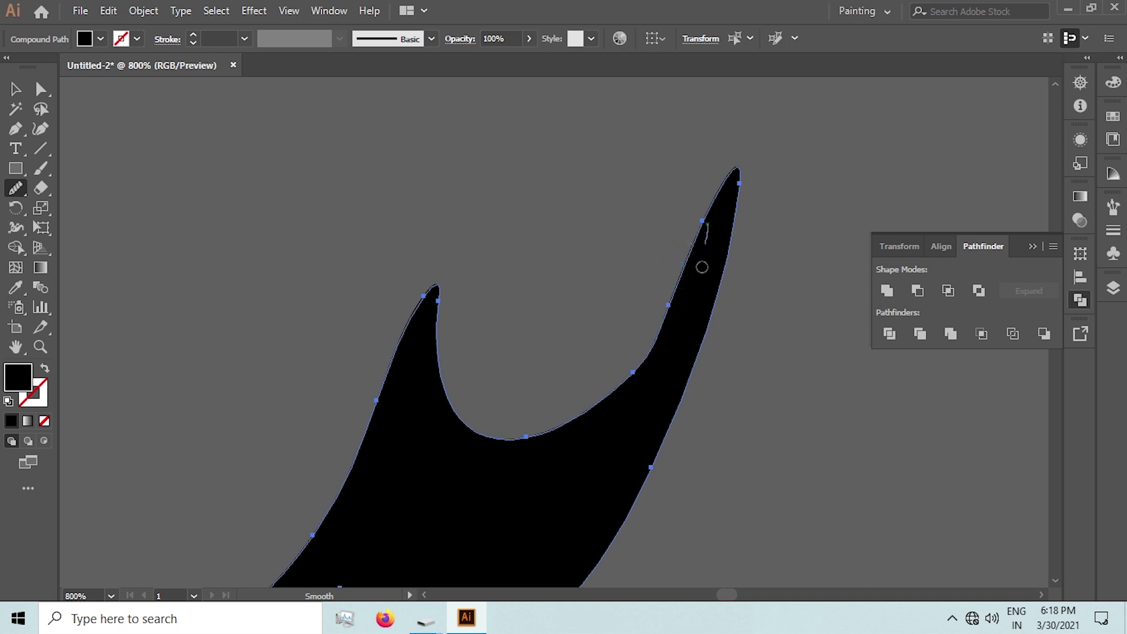
pyautogui.moveTo(683, 302); pyautogui.dragTo(679, 301)
pyautogui.click(15, 89)
pyautogui.click(378, 179)
pyautogui.scroll(-5, 436, 206)
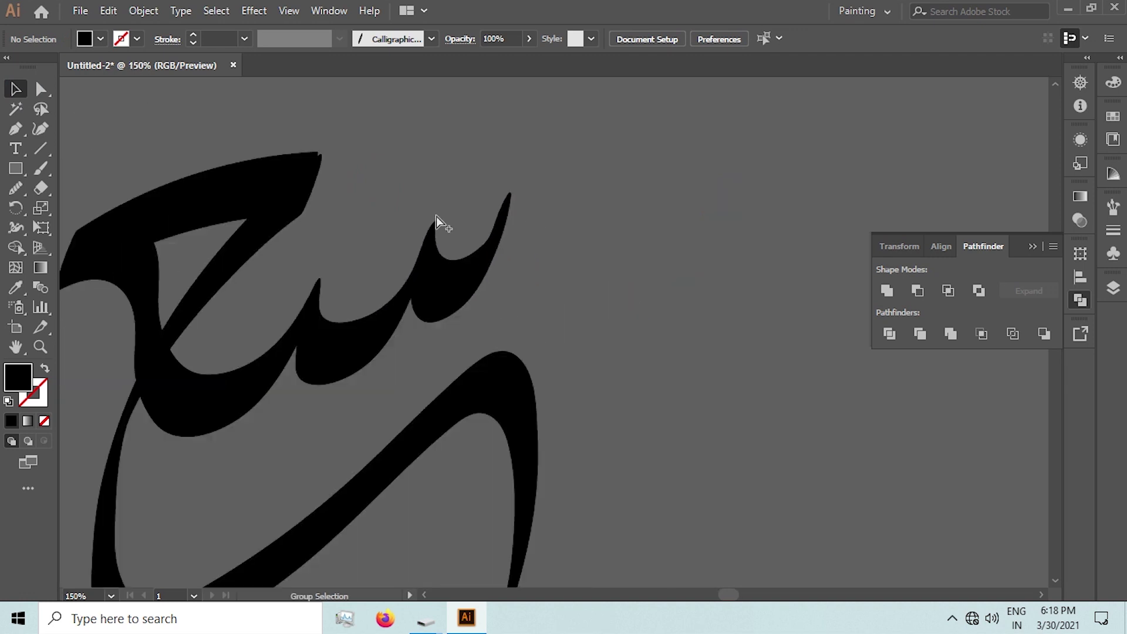
# Zoom in on the notch and drag its anchor up toward the stroke's tip
pyautogui.scroll(-2, 435, 216)
pyautogui.scroll(2, 410, 247)
pyautogui.scroll(4, 586, 200)
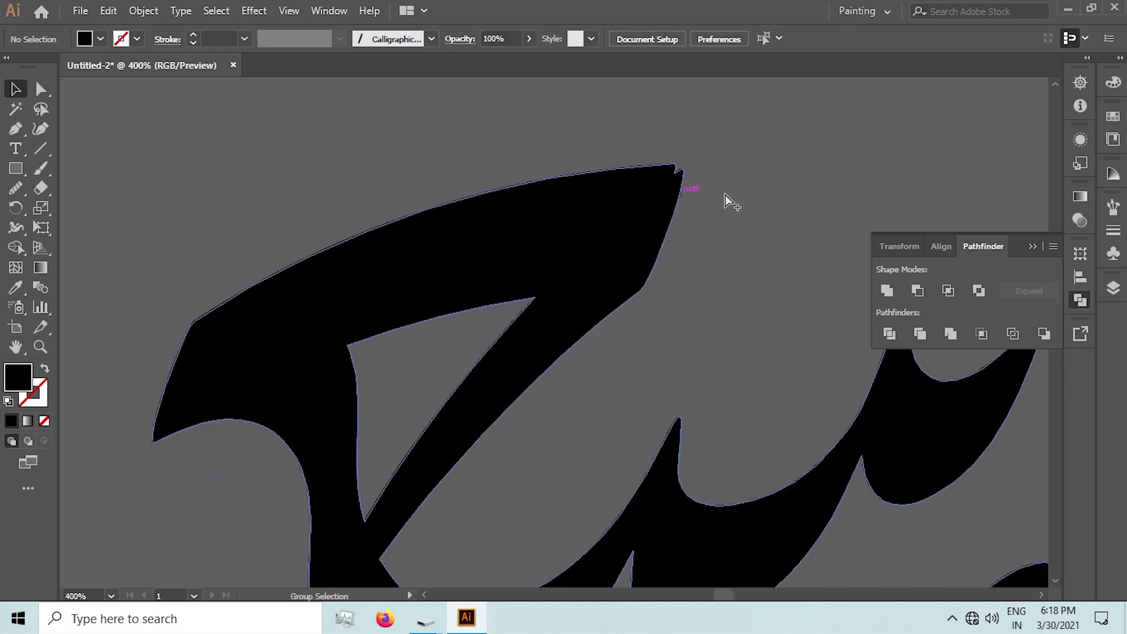
pyautogui.scroll(2, 681, 171)
pyautogui.scroll(3, 648, 234)
pyautogui.scroll(3, 650, 232)
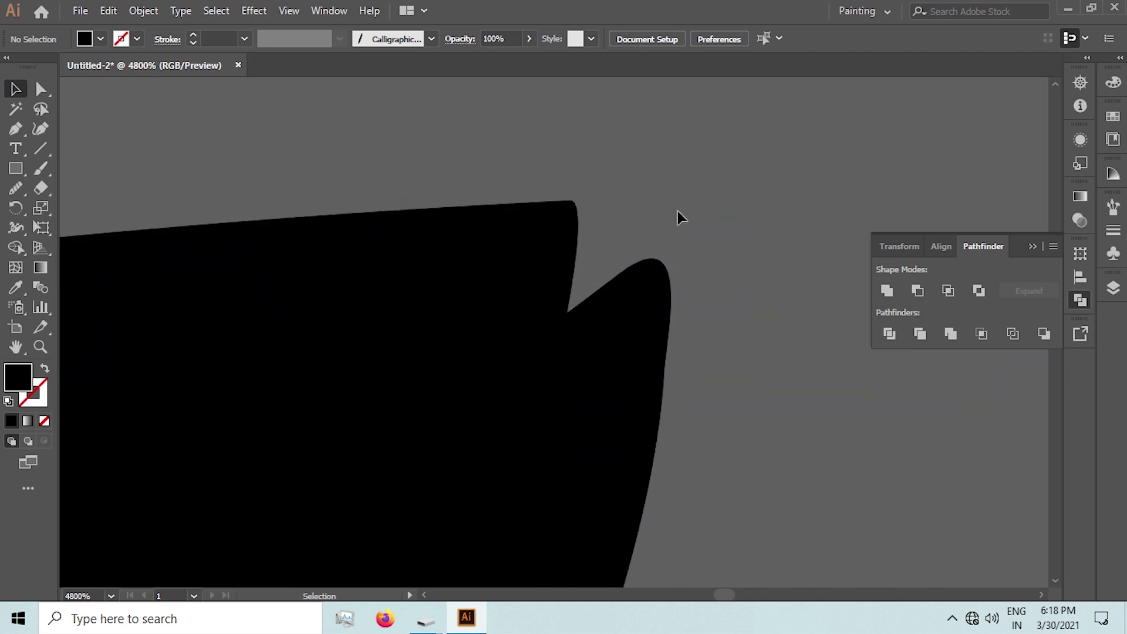
pyautogui.click(563, 317)
pyautogui.click(515, 181)
pyautogui.click(565, 312)
pyautogui.moveTo(573, 316)
pyautogui.mouseDown()
pyautogui.moveTo(592, 291)
pyautogui.moveTo(642, 290)
pyautogui.moveTo(627, 242)
pyautogui.moveTo(629, 251)
pyautogui.mouseUp()
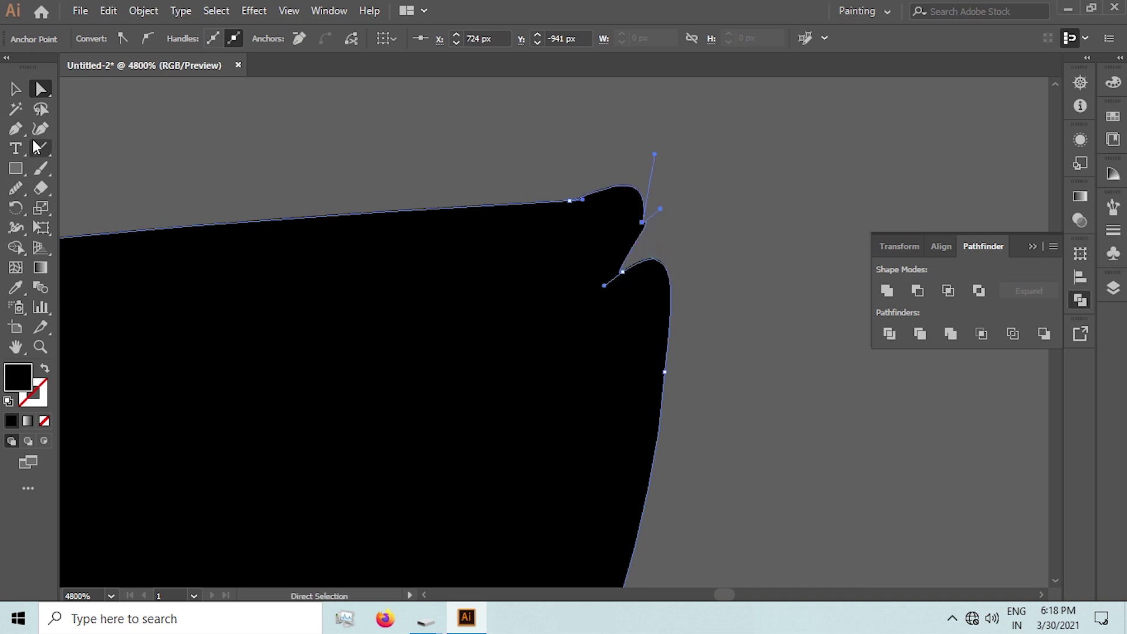
# Convert the tip anchor, pull its curve into a rounded tip, and delete the extra anchor
pyautogui.moveTo(10, 139); pyautogui.dragTo(99, 184)
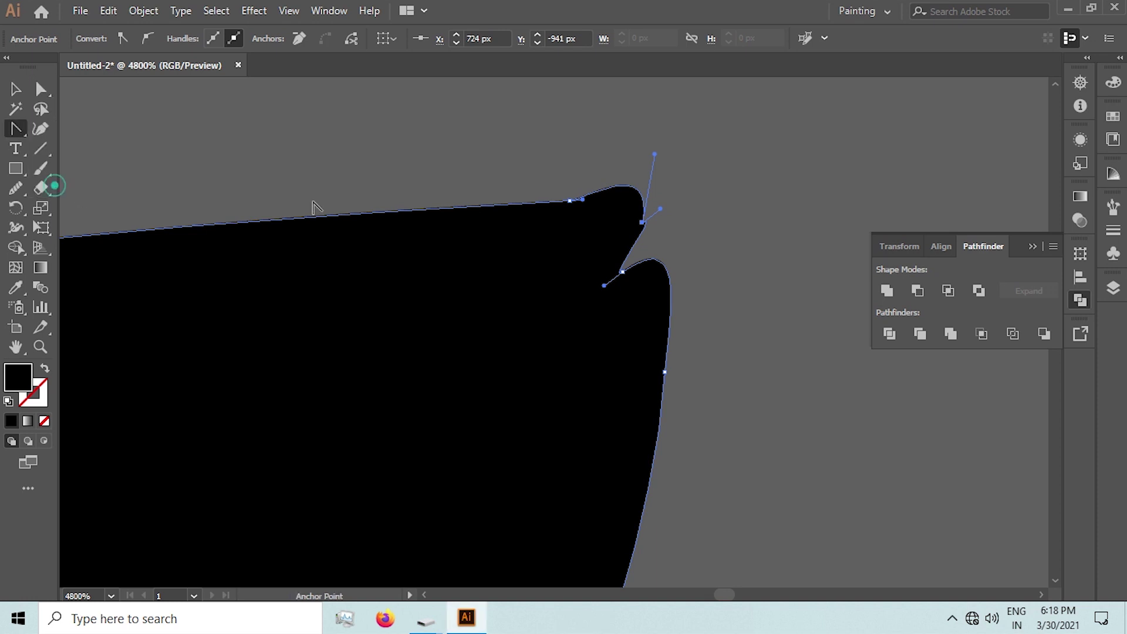
pyautogui.click(642, 227)
pyautogui.click(642, 224)
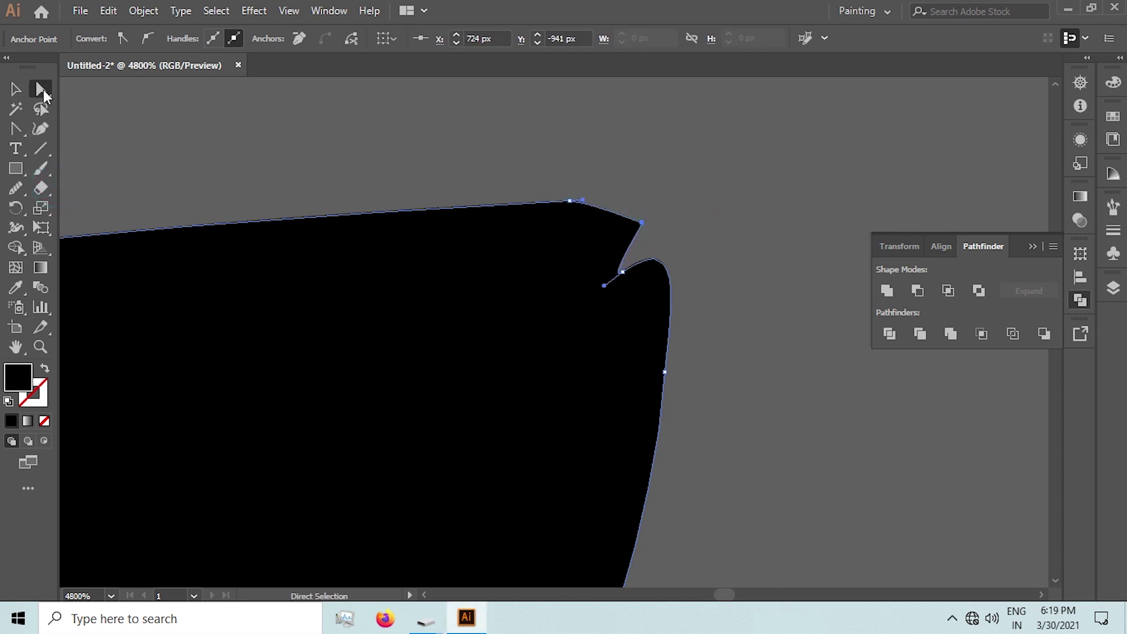
pyautogui.moveTo(620, 267); pyautogui.dragTo(645, 241)
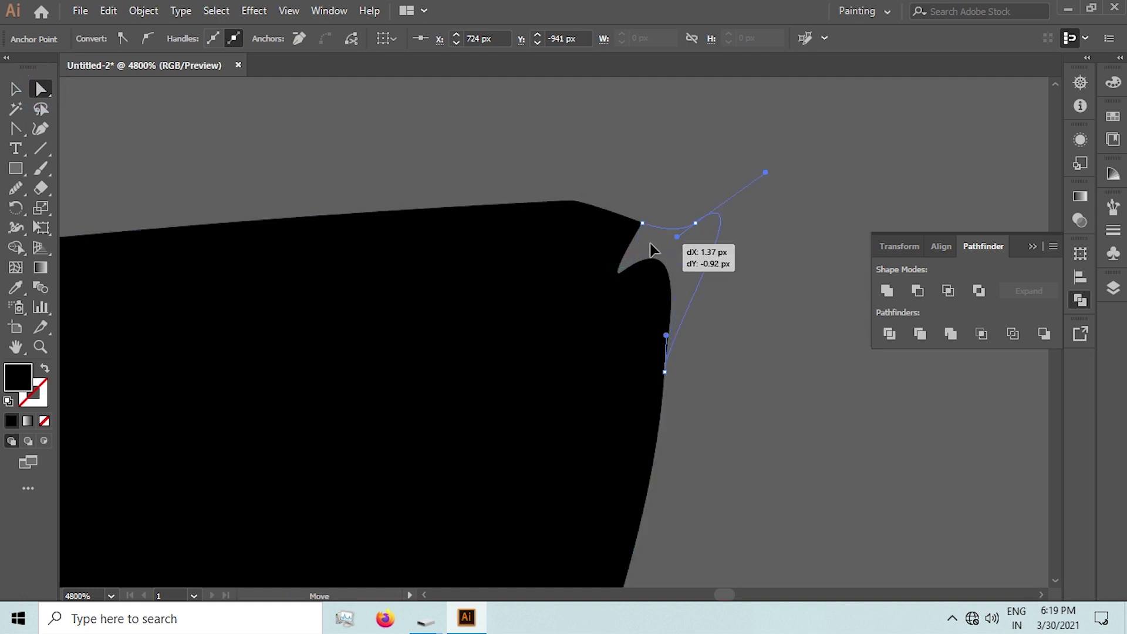
pyautogui.moveTo(644, 249); pyautogui.dragTo(678, 267)
pyautogui.moveTo(16, 128); pyautogui.dragTo(64, 160)
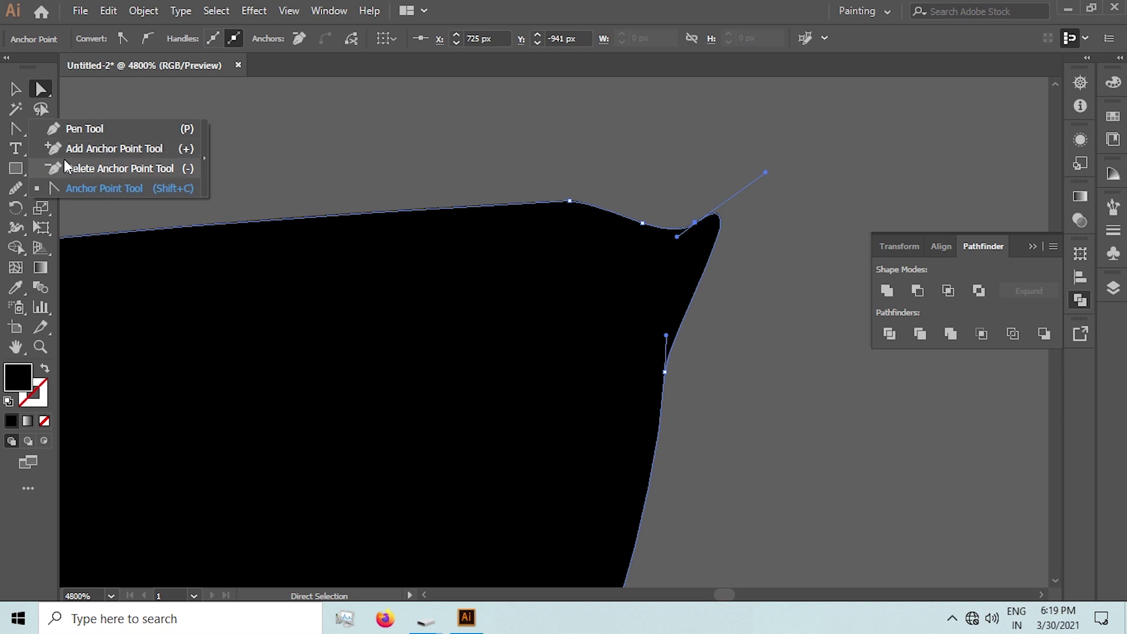
pyautogui.click(694, 225)
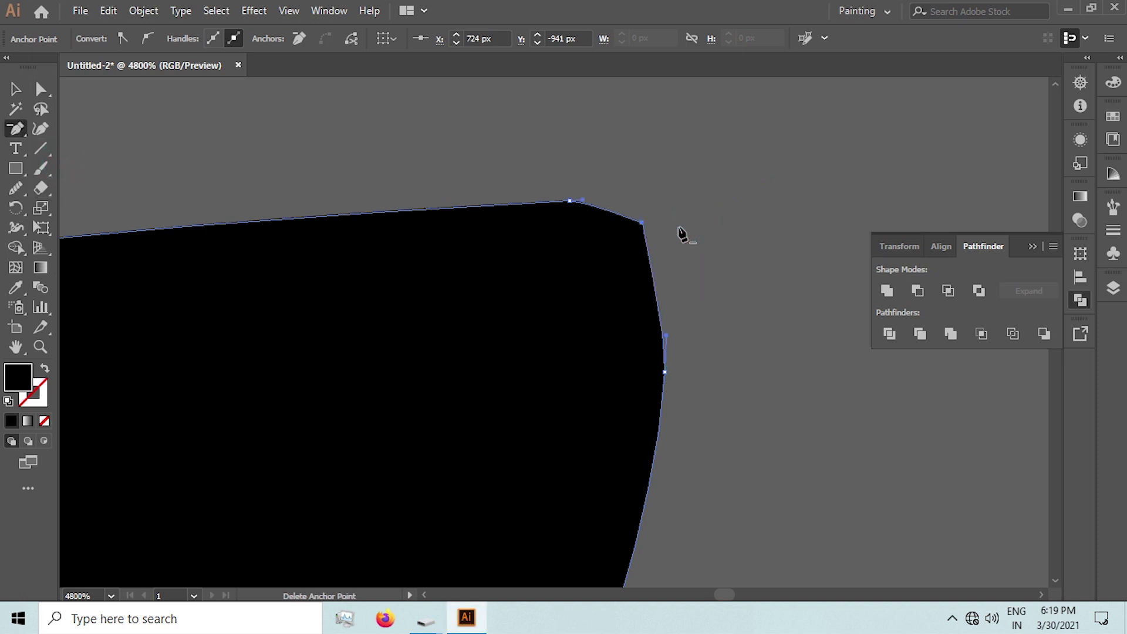
# Smooth the top-right corner and the right edge below it, then deselect
pyautogui.click(15, 187)
pyautogui.moveTo(619, 211)
pyautogui.mouseDown()
pyautogui.moveTo(601, 243)
pyautogui.moveTo(601, 202)
pyautogui.moveTo(584, 221)
pyautogui.moveTo(621, 210)
pyautogui.moveTo(656, 345)
pyautogui.mouseUp()
pyautogui.moveTo(655, 280); pyautogui.dragTo(668, 329)
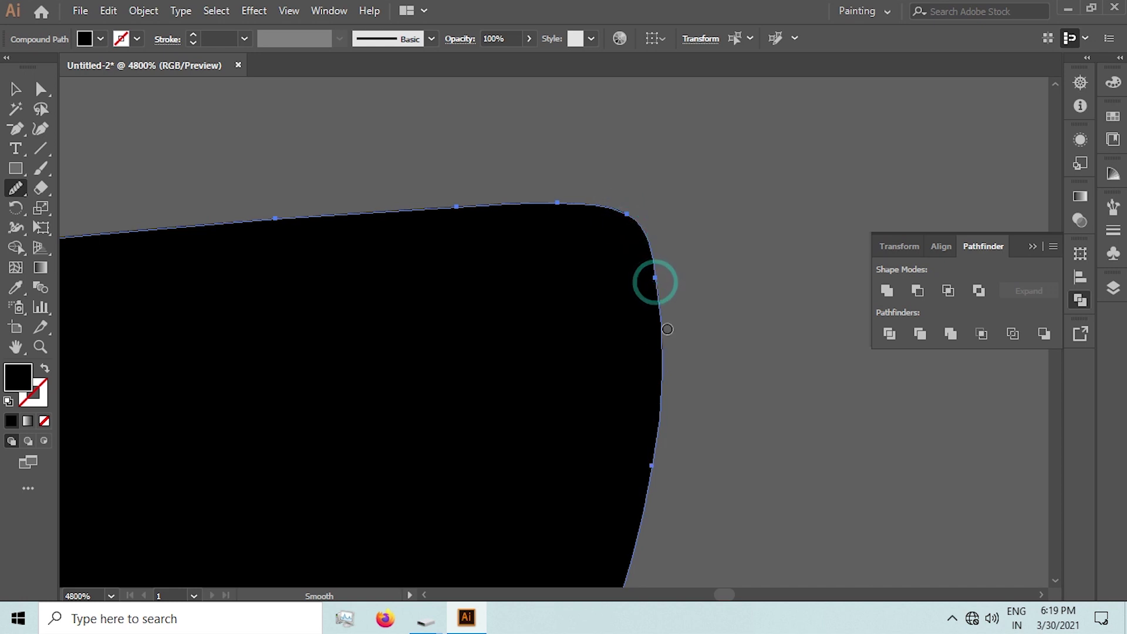
pyautogui.moveTo(655, 271); pyautogui.dragTo(652, 326)
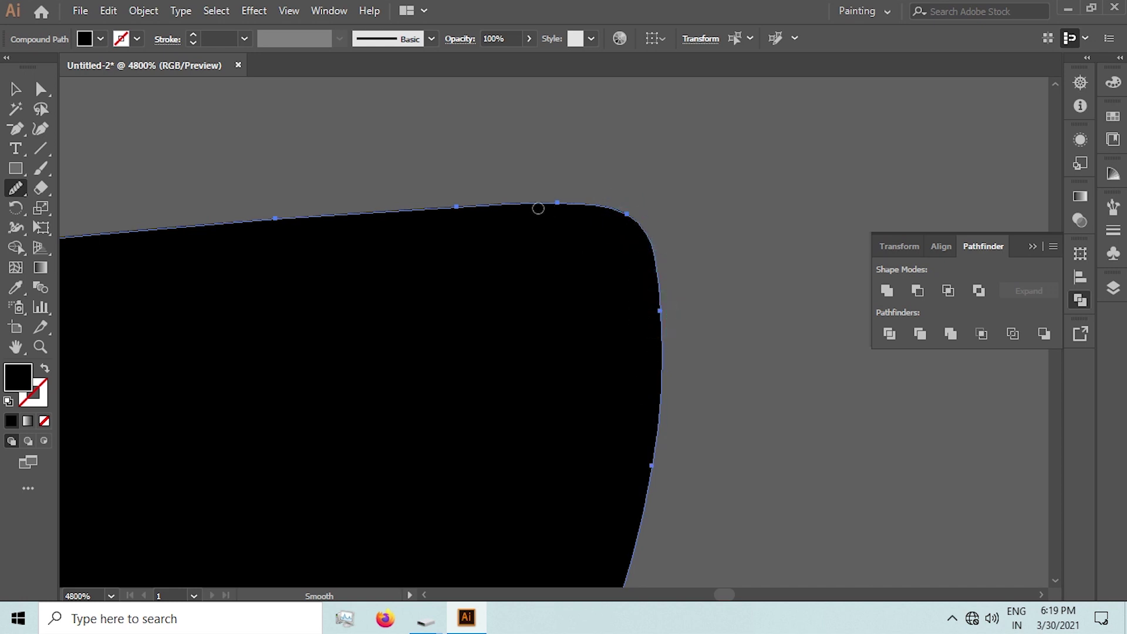
pyautogui.click(16, 89)
pyautogui.click(312, 135)
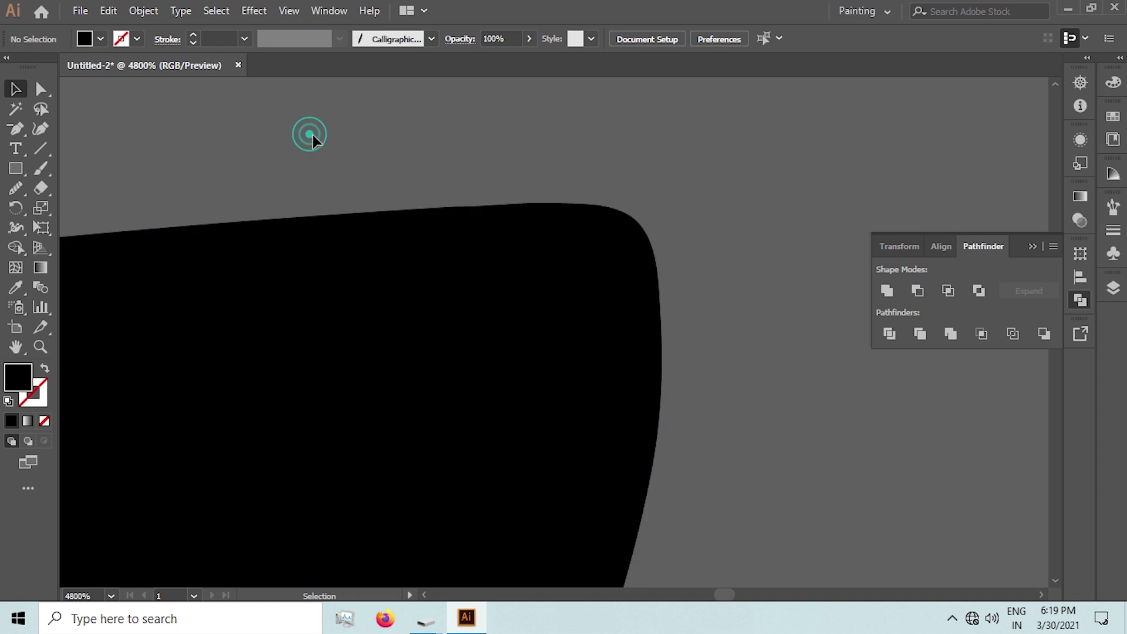
# Bring the curved calligraphy stroke into view and select the shape
pyautogui.scroll(-4, 423, 234)
pyautogui.scroll(-1, 423, 238)
pyautogui.scroll(-3, 424, 239)
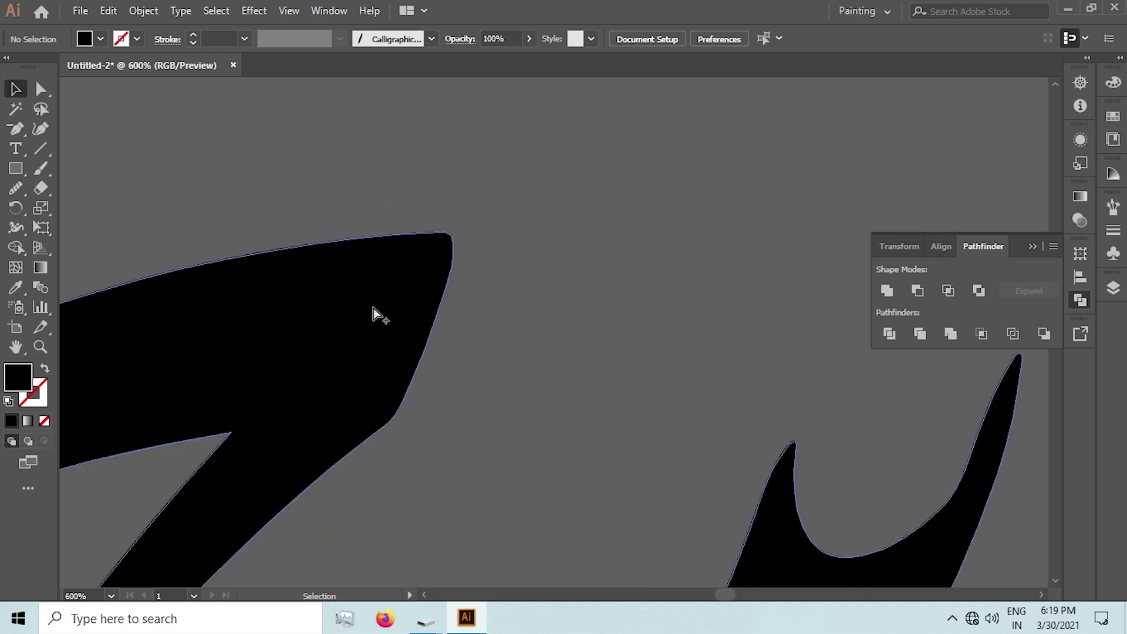
pyautogui.scroll(-3, 372, 312)
pyautogui.moveTo(365, 365); pyautogui.dragTo(576, 275)
pyautogui.scroll(-1, 570, 329)
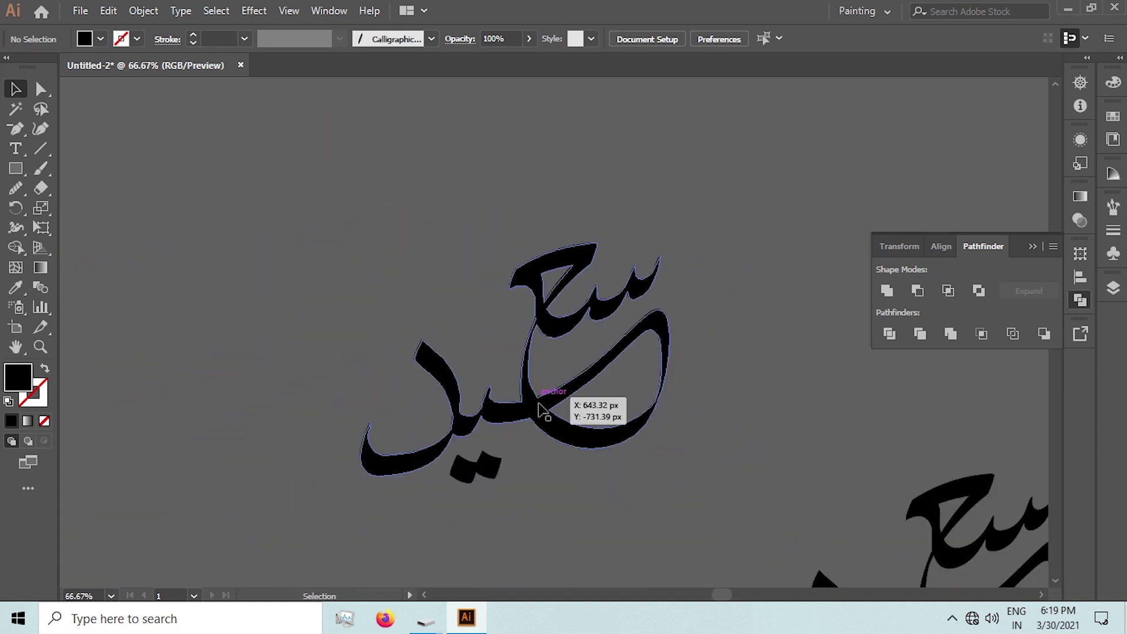
pyautogui.scroll(1, 481, 388)
pyautogui.scroll(6, 439, 333)
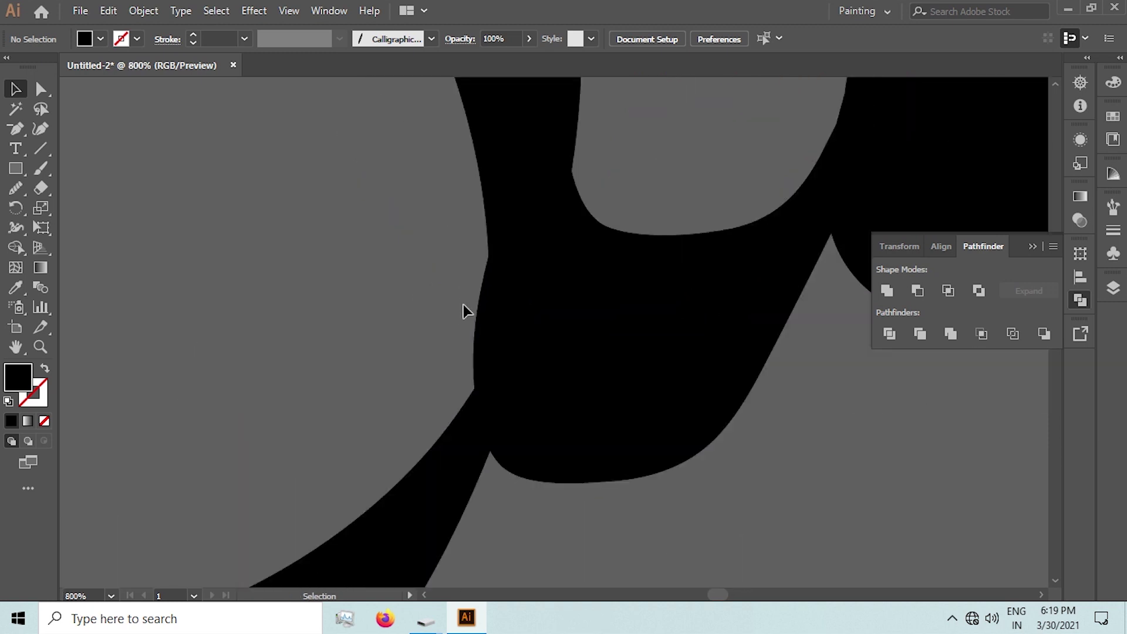
pyautogui.click(604, 403)
pyautogui.click(356, 286)
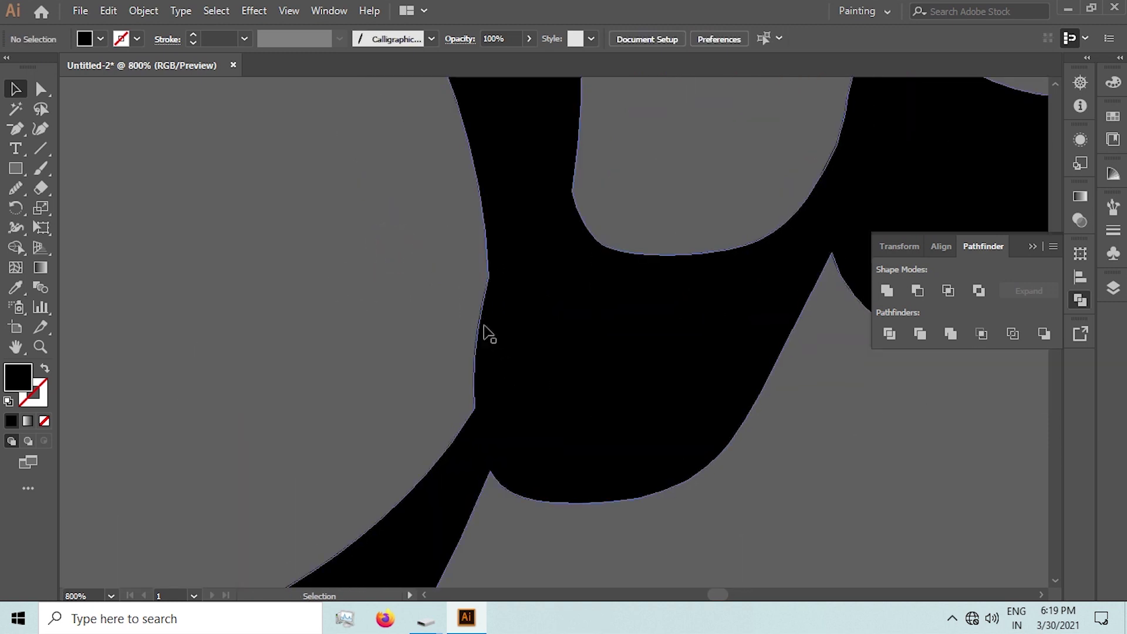
pyautogui.click(484, 326)
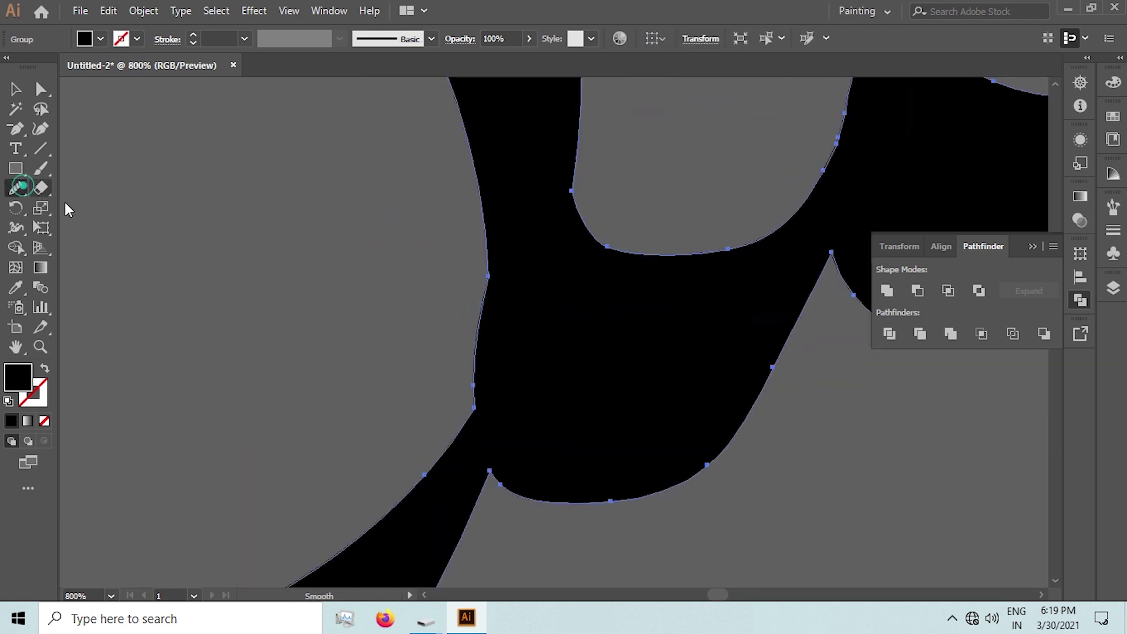
# Run the Smooth Tool four times along the stroke's left edge
pyautogui.moveTo(483, 285); pyautogui.dragTo(474, 393)
pyautogui.moveTo(478, 332)
pyautogui.mouseDown()
pyautogui.moveTo(480, 275)
pyautogui.moveTo(463, 380)
pyautogui.moveTo(488, 229)
pyautogui.mouseUp()
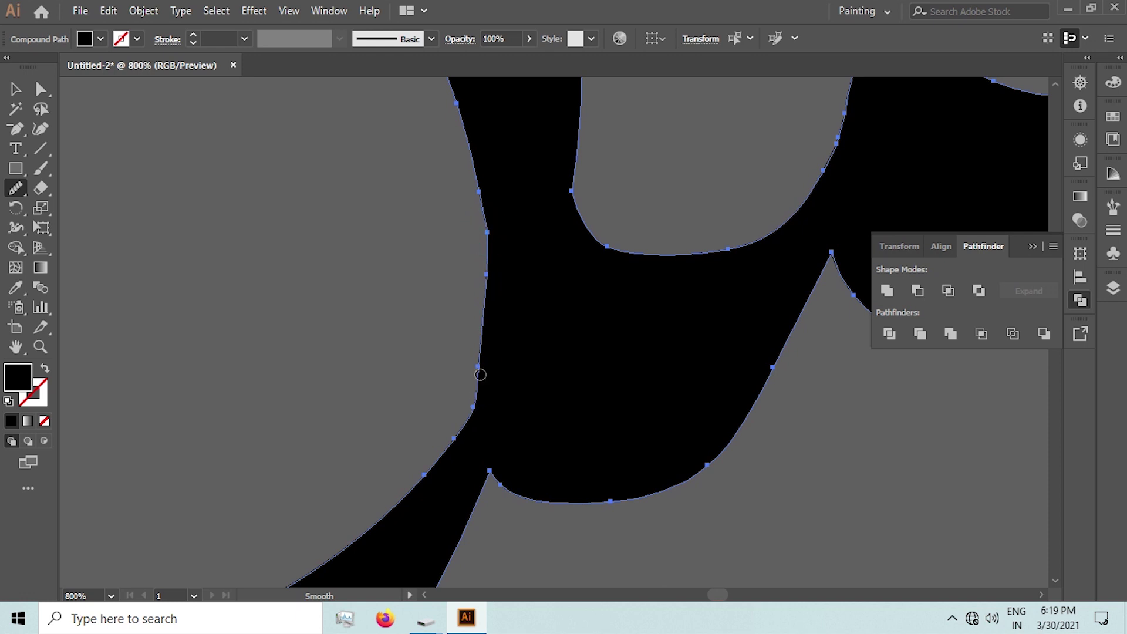
pyautogui.moveTo(483, 188); pyautogui.dragTo(491, 372)
pyautogui.moveTo(488, 329); pyautogui.dragTo(495, 302)
pyautogui.click(16, 88)
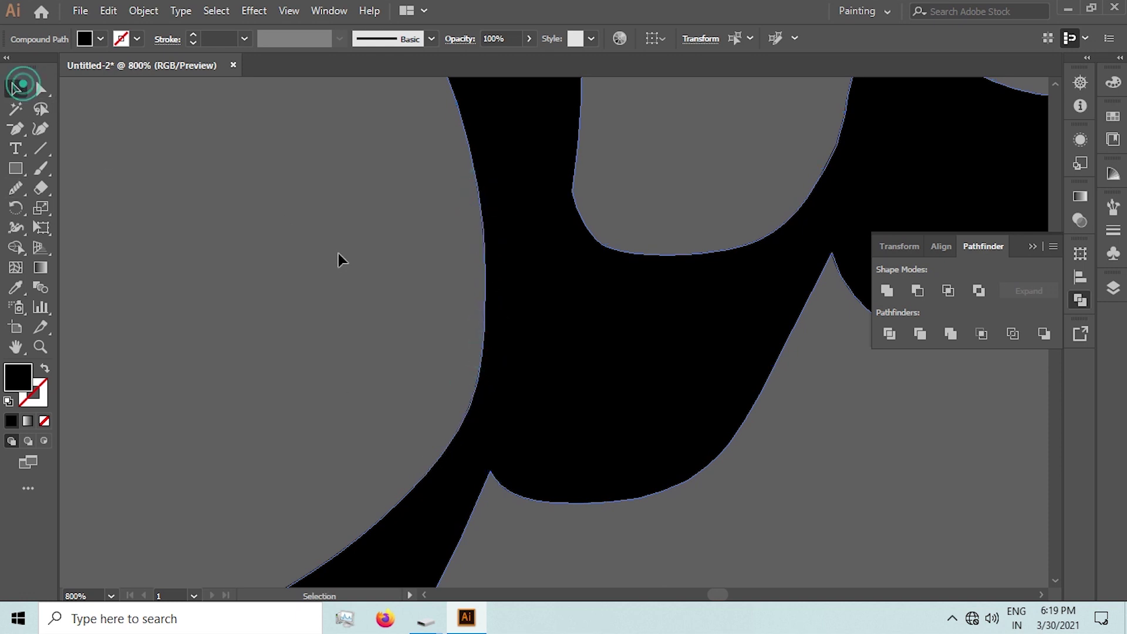
# Zoom to the split tip and marquee-select the letter
pyautogui.click(337, 254)
pyautogui.scroll(-4, 389, 267)
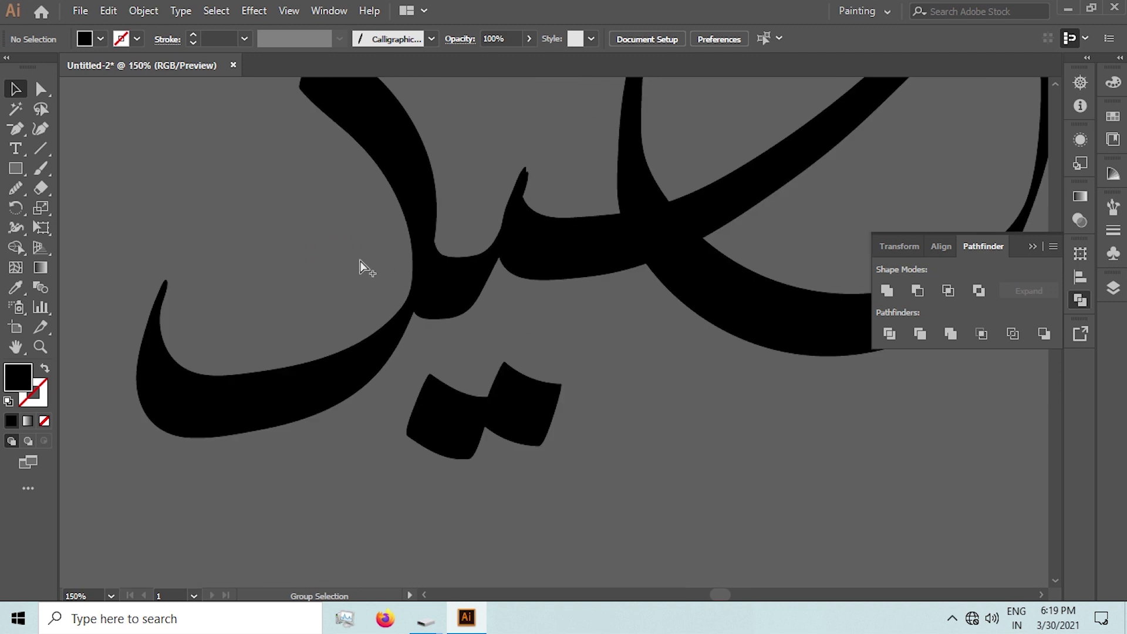
pyautogui.scroll(-2, 364, 267)
pyautogui.scroll(5, 530, 189)
pyautogui.scroll(3, 405, 195)
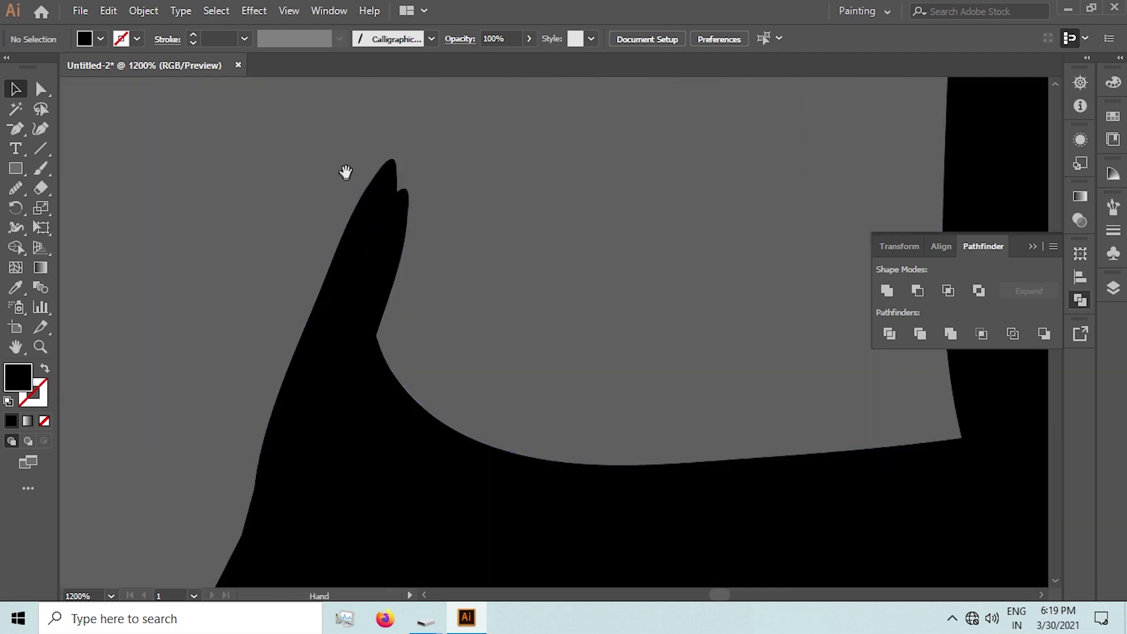
pyautogui.moveTo(345, 173); pyautogui.dragTo(417, 287)
pyautogui.scroll(3, 467, 300)
pyautogui.moveTo(385, 214); pyautogui.dragTo(540, 376)
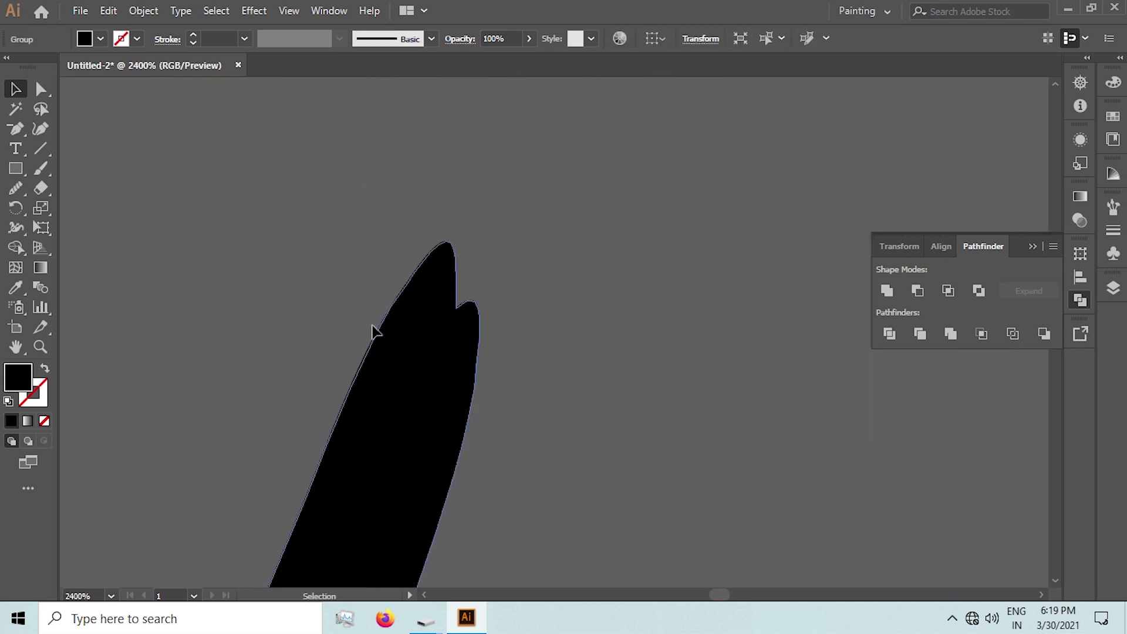
# Smooth away the notch, delete its anchor, and re-smooth the tip's right edge
pyautogui.click(13, 188)
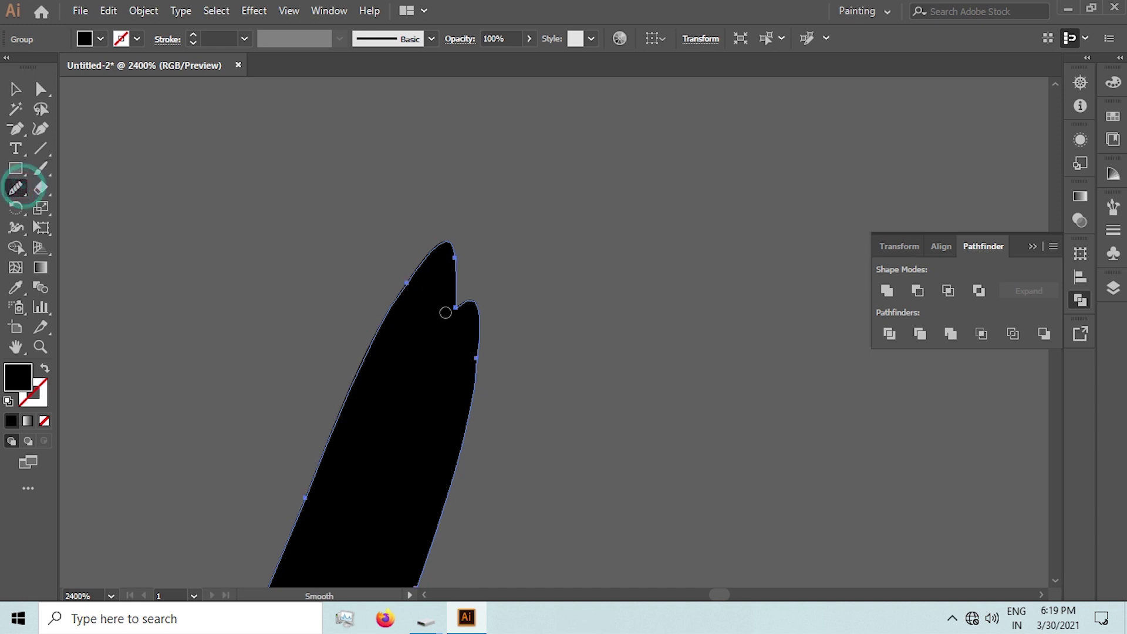
pyautogui.moveTo(450, 311)
pyautogui.mouseDown()
pyautogui.moveTo(475, 327)
pyautogui.moveTo(448, 267)
pyautogui.mouseUp()
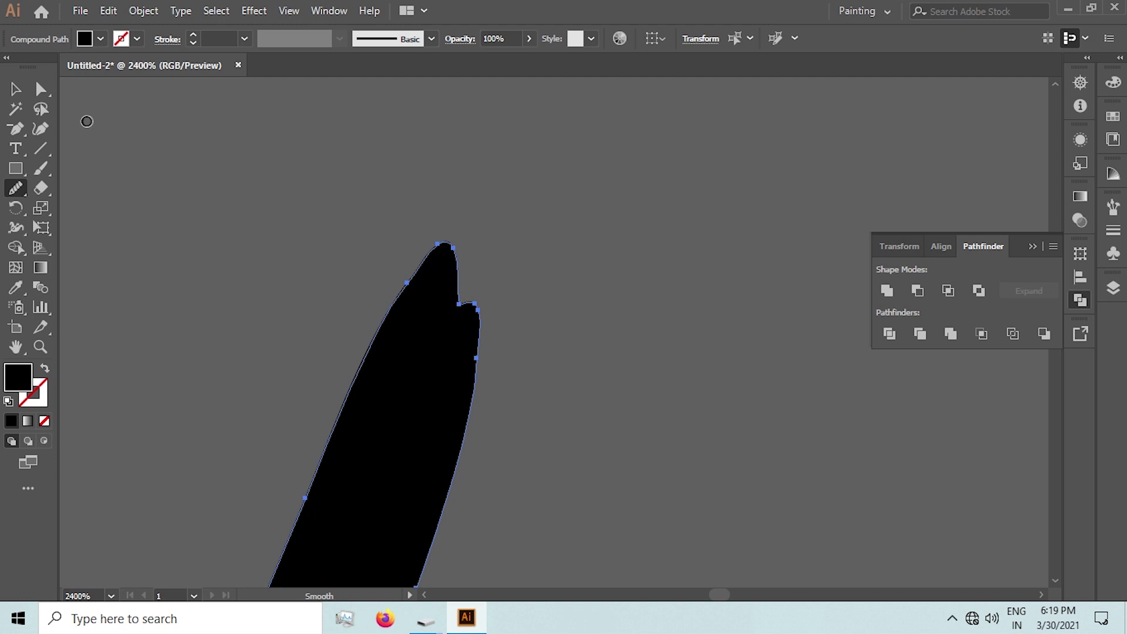
pyautogui.click(17, 128)
pyautogui.click(459, 304)
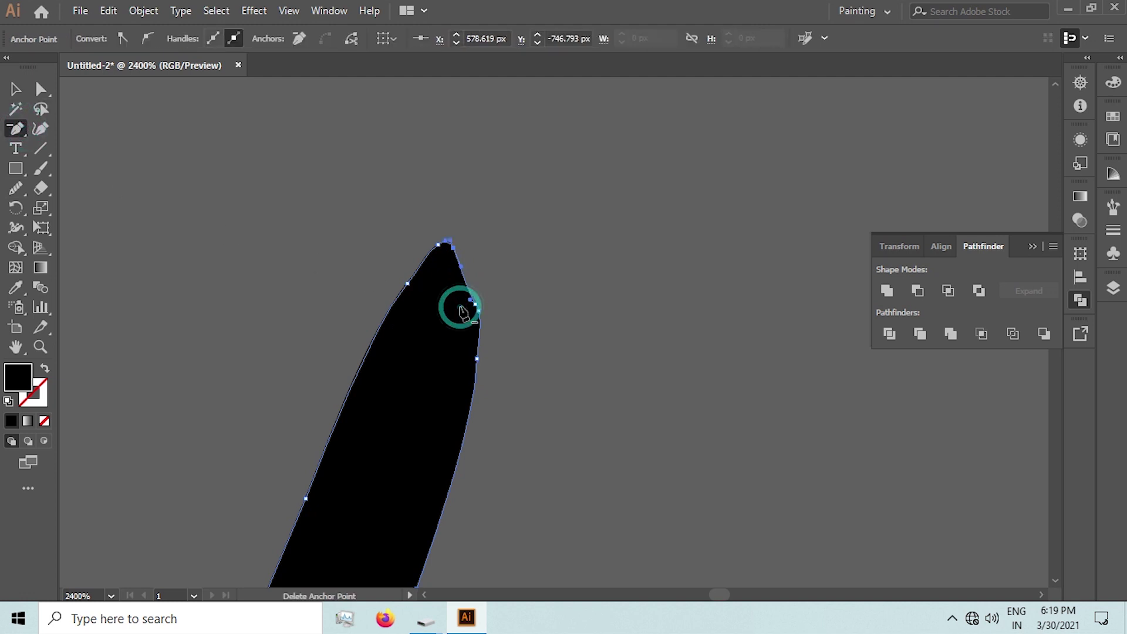
pyautogui.click(16, 190)
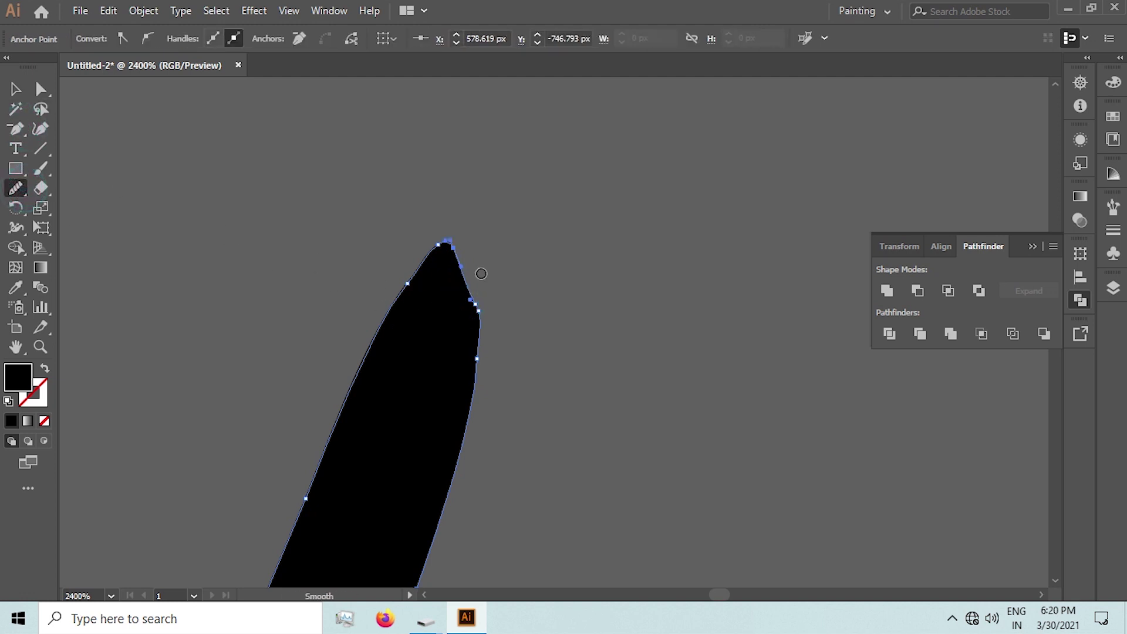
pyautogui.moveTo(454, 255)
pyautogui.mouseDown()
pyautogui.moveTo(453, 295)
pyautogui.moveTo(469, 322)
pyautogui.mouseUp()
pyautogui.click(16, 88)
pyautogui.click(353, 276)
pyautogui.keyDown('alt'); pyautogui.scroll(-3, 343, 235); pyautogui.keyUp('alt')
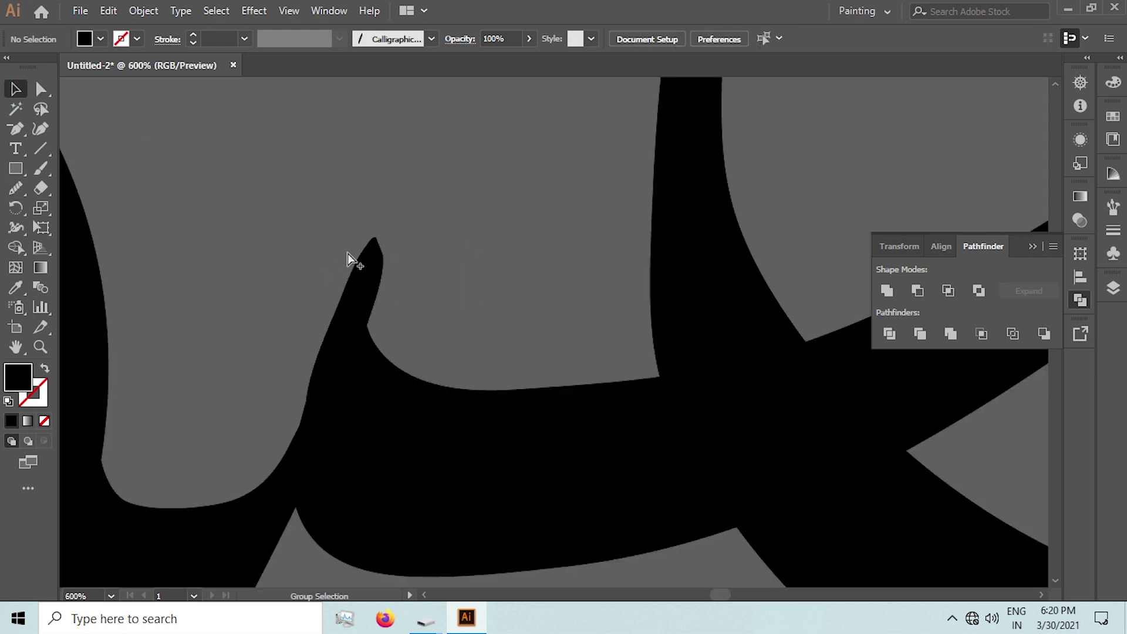
pyautogui.keyDown('alt'); pyautogui.scroll(-2, 340, 311); pyautogui.keyUp('alt')
pyautogui.keyDown('alt'); pyautogui.scroll(-2, 303, 317); pyautogui.keyUp('alt')
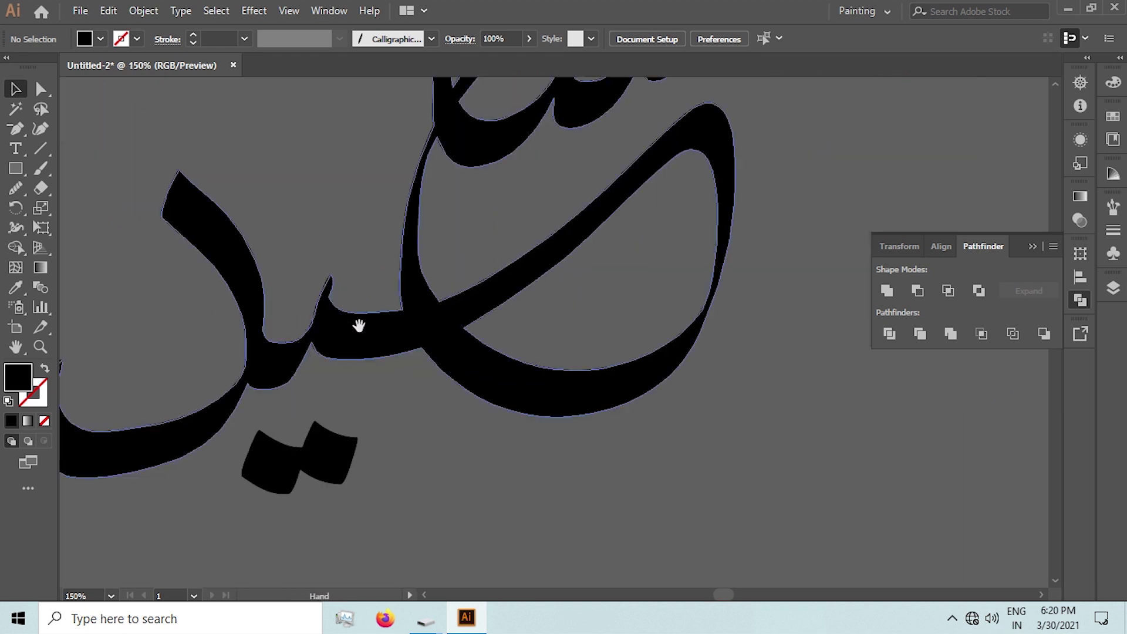
pyautogui.moveTo(358, 326); pyautogui.dragTo(481, 317)
pyautogui.keyDown('alt'); pyautogui.scroll(3, 505, 320); pyautogui.keyUp('alt')
pyautogui.keyDown('alt'); pyautogui.scroll(3, 485, 312); pyautogui.keyUp('alt')
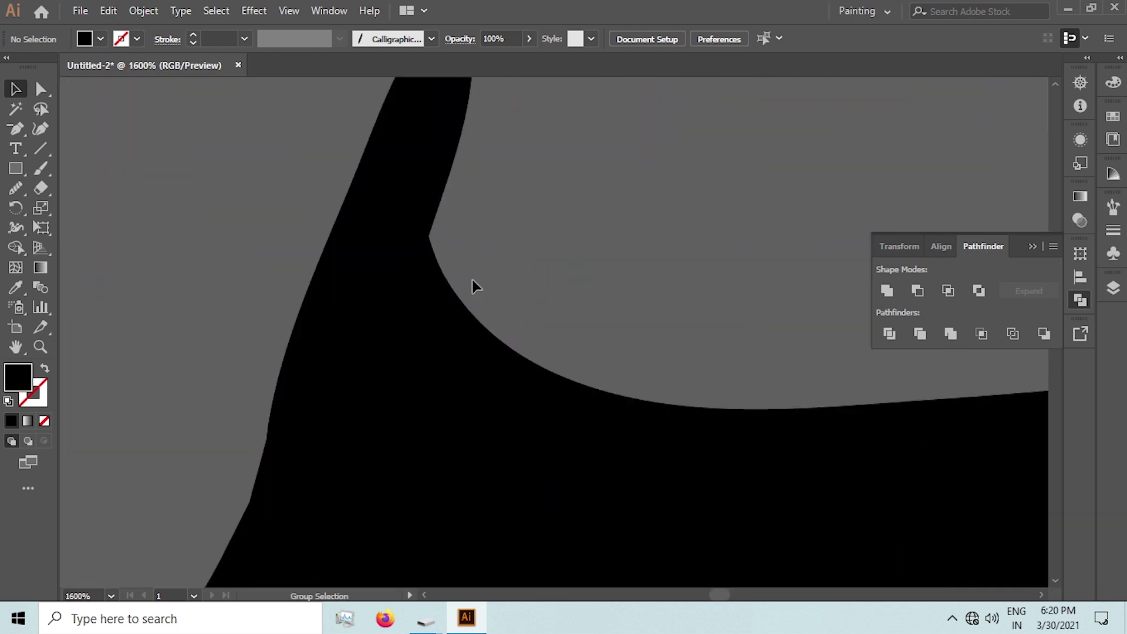
pyautogui.keyDown('alt'); pyautogui.scroll(-3, 467, 287); pyautogui.keyUp('alt')
pyautogui.keyDown('alt'); pyautogui.scroll(-3, 568, 231); pyautogui.keyUp('alt')
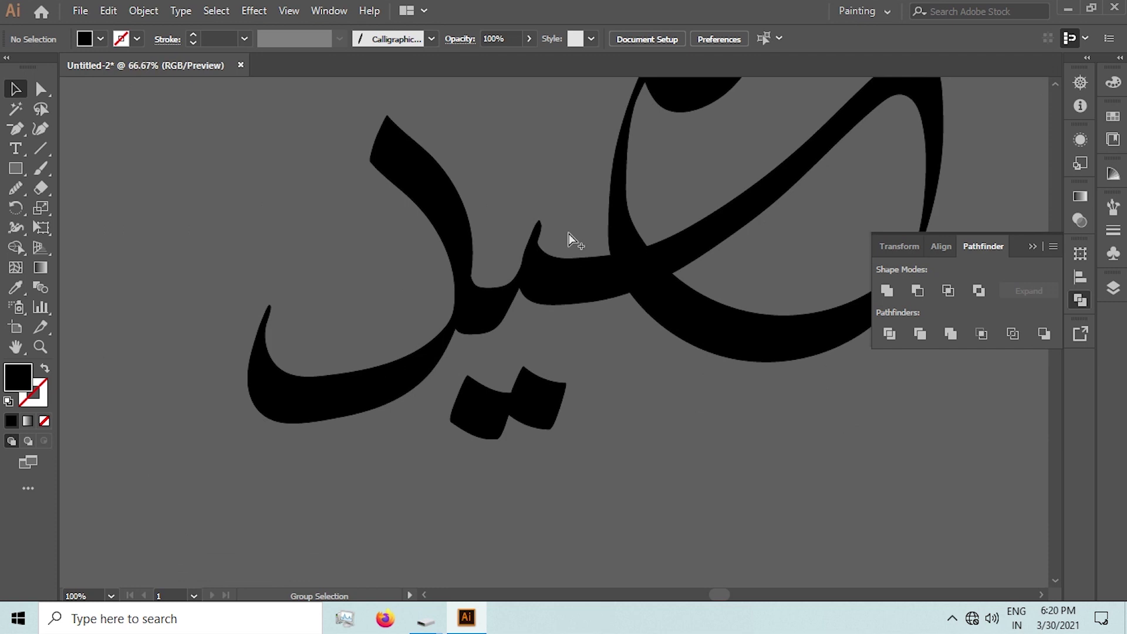
pyautogui.keyDown('alt'); pyautogui.scroll(-3, 569, 234); pyautogui.keyUp('alt')
pyautogui.keyDown('alt'); pyautogui.scroll(1, 635, 238); pyautogui.keyUp('alt')
pyautogui.keyDown('alt'); pyautogui.scroll(2, 446, 375); pyautogui.keyUp('alt')
pyautogui.keyDown('alt'); pyautogui.scroll(1, 442, 378); pyautogui.keyUp('alt')
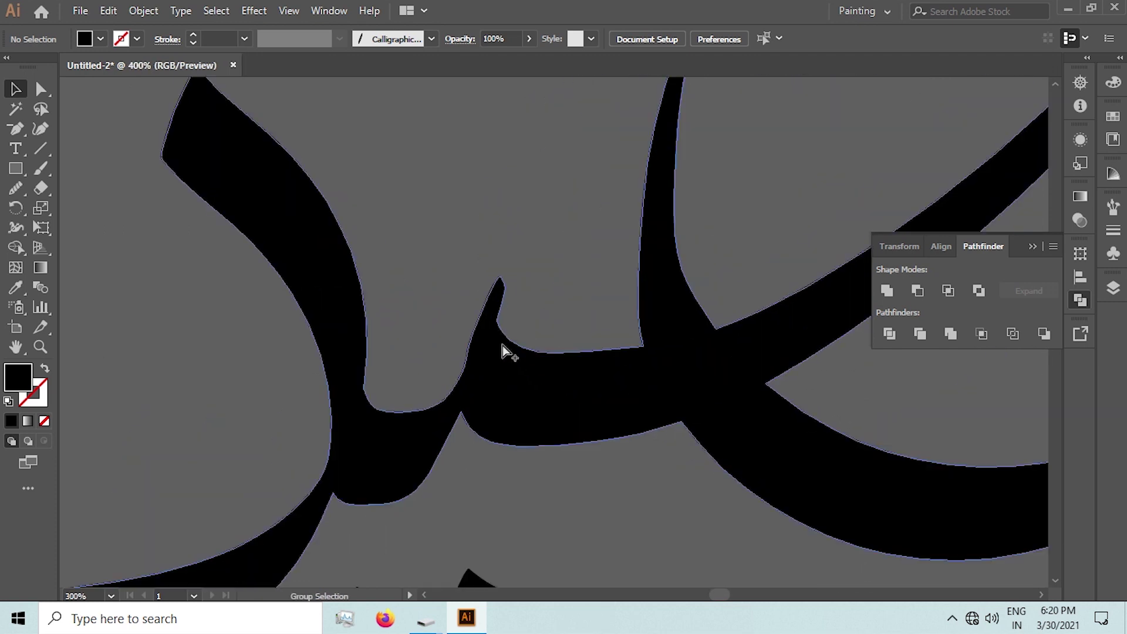
pyautogui.keyDown('alt'); pyautogui.scroll(1, 502, 345); pyautogui.keyUp('alt')
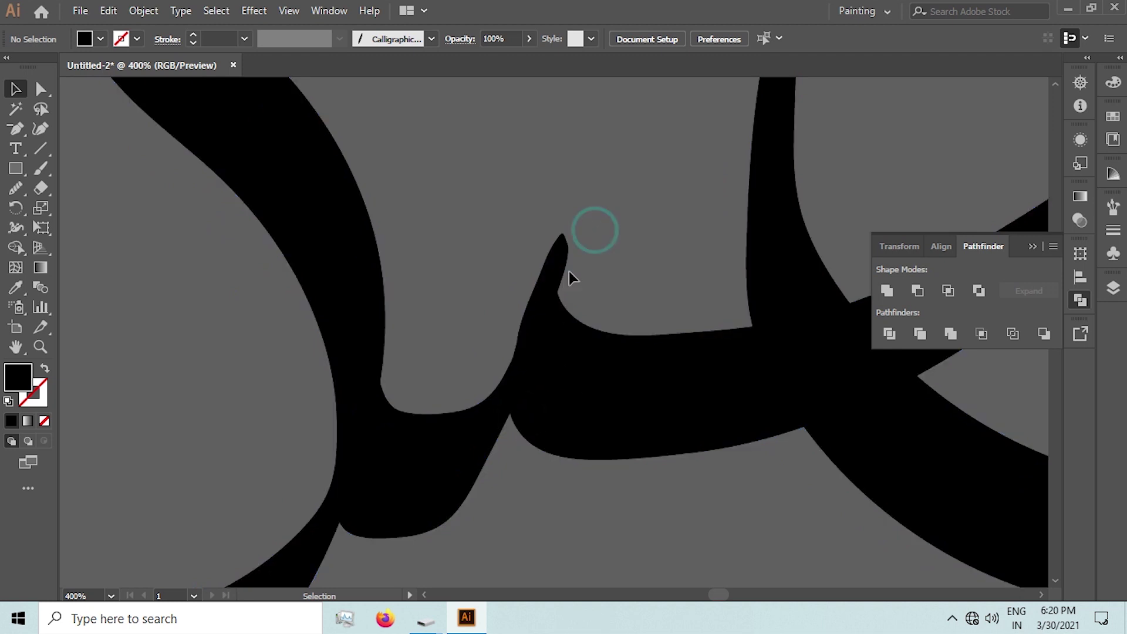
pyautogui.keyDown('alt'); pyautogui.scroll(1, 562, 284); pyautogui.keyUp('alt')
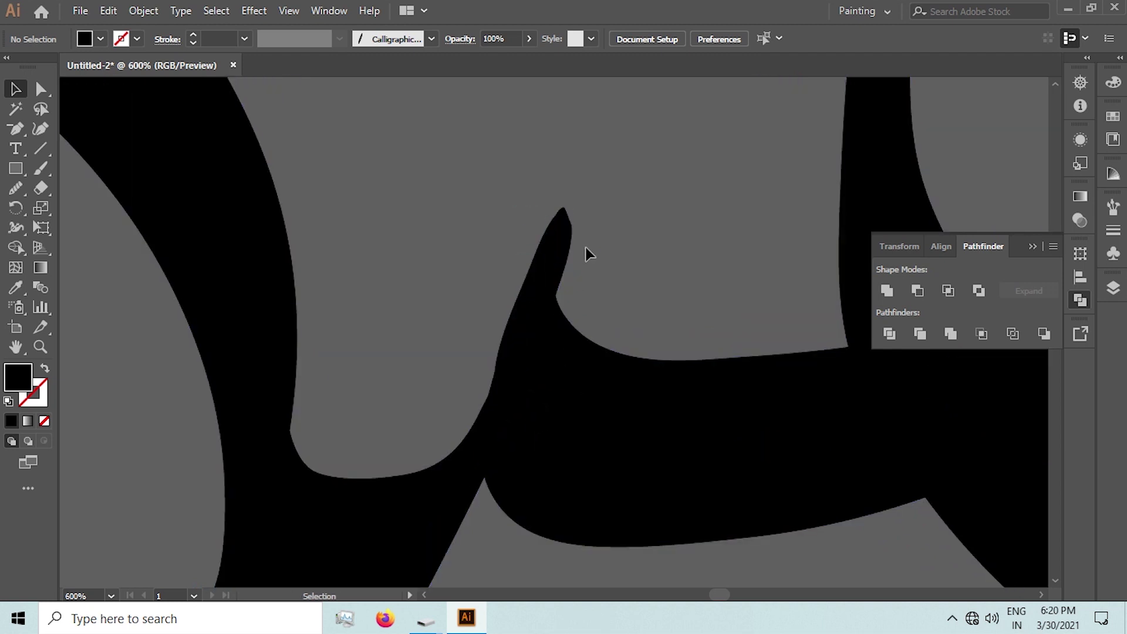
# Bend the spike's left edge outward into a rounded curl with Direct Selection
pyautogui.click(459, 208)
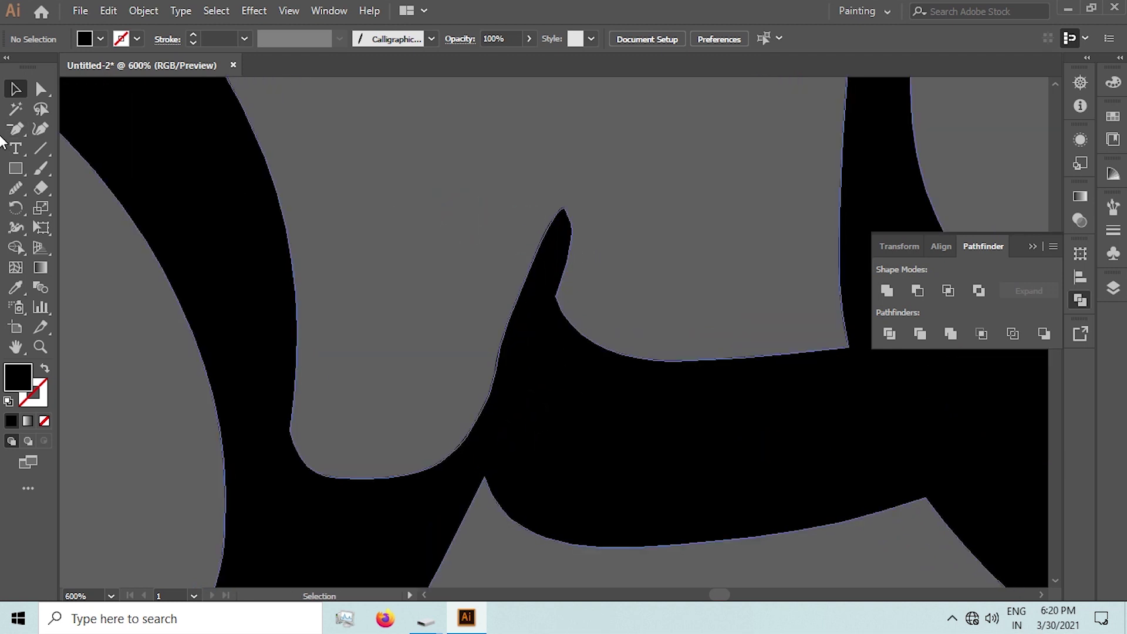
pyautogui.click(367, 216)
pyautogui.click(40, 89)
pyautogui.click(545, 235)
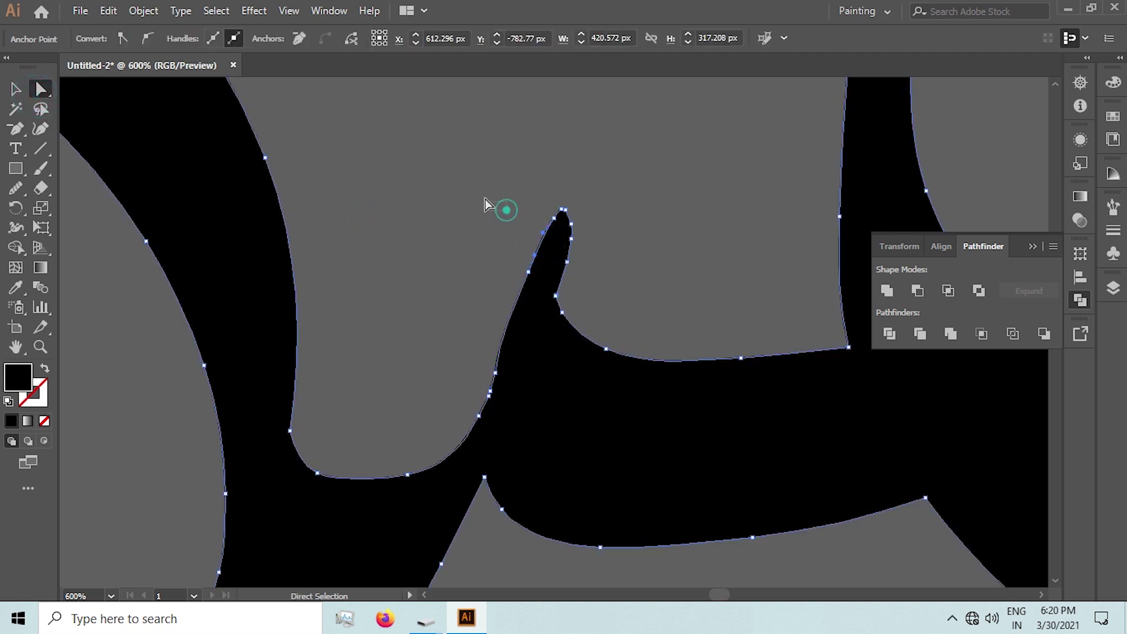
pyautogui.click(484, 204)
pyautogui.moveTo(543, 237); pyautogui.dragTo(493, 236)
pyautogui.moveTo(527, 272); pyautogui.dragTo(486, 285)
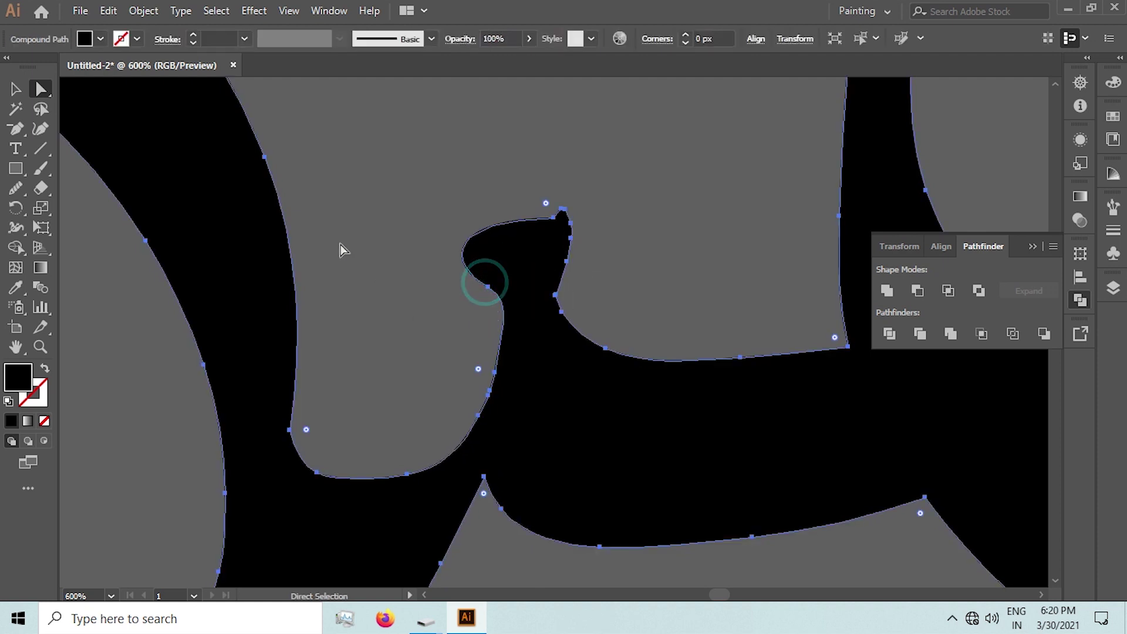
# Draw a closed Pen shape from the spike tip curving down to the letter's body
pyautogui.click(17, 130)
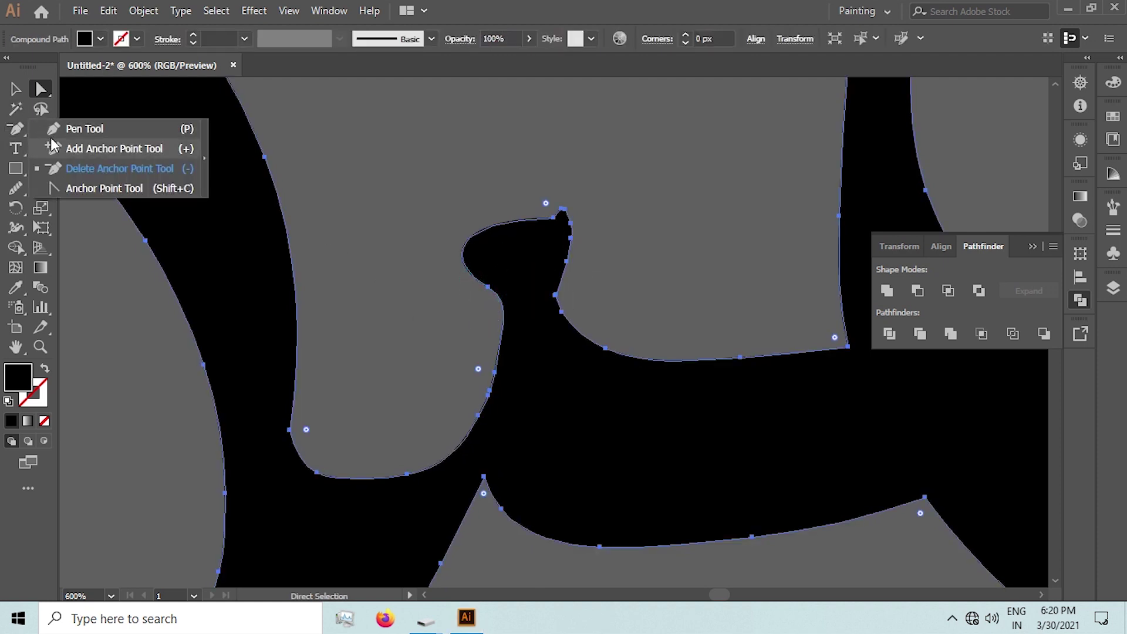
pyautogui.click(70, 124)
pyautogui.moveTo(528, 167); pyautogui.dragTo(506, 159)
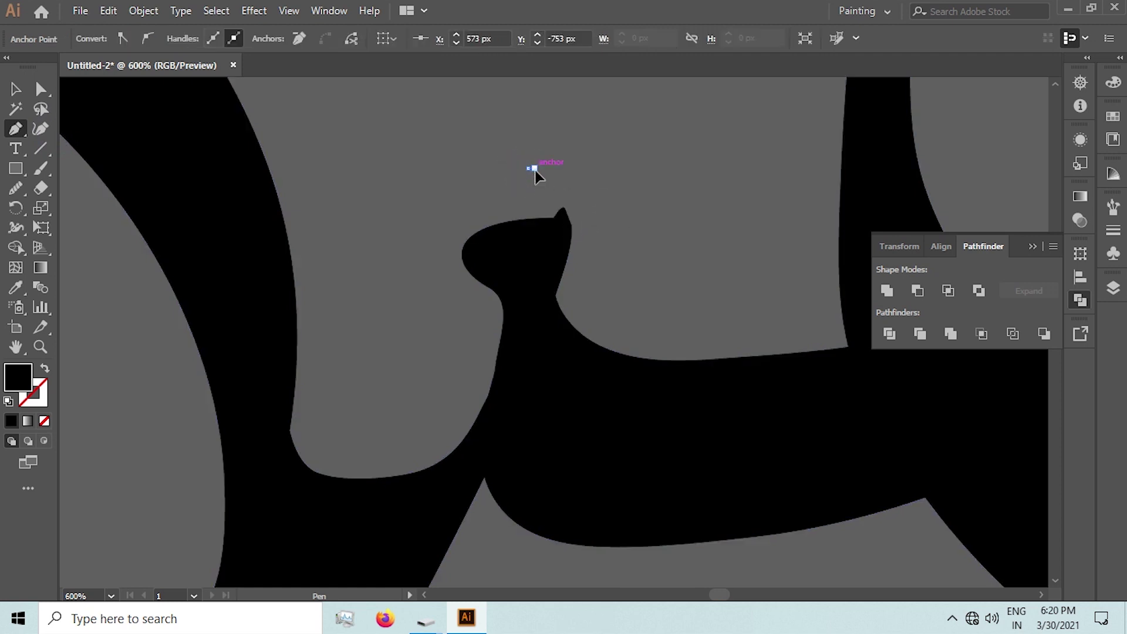
pyautogui.moveTo(504, 161); pyautogui.dragTo(532, 171)
pyautogui.click(562, 210)
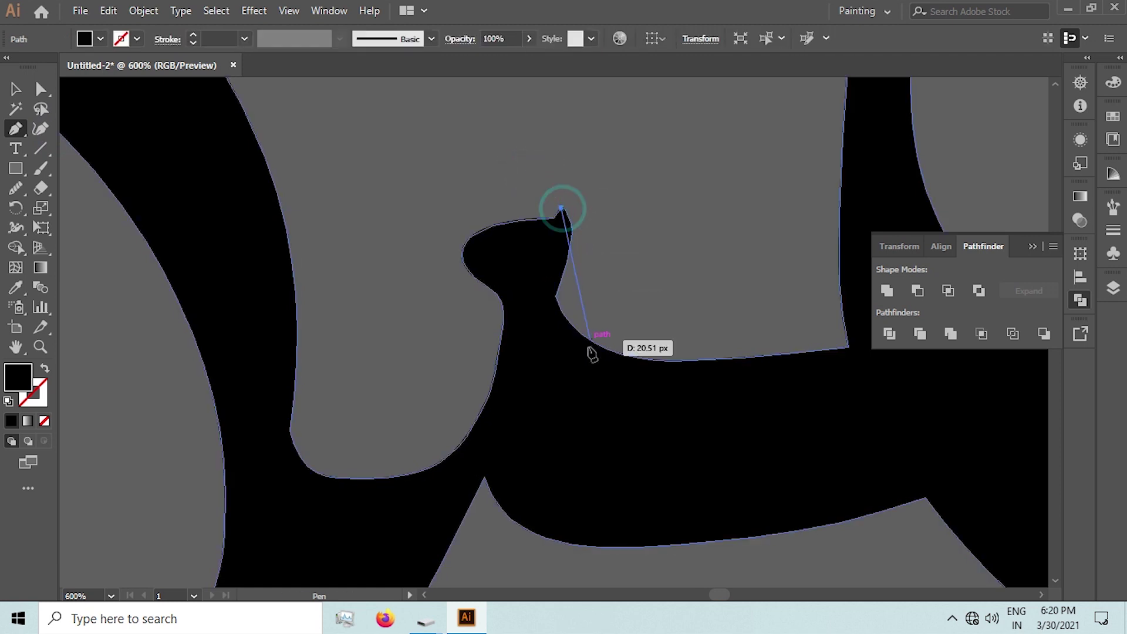
pyautogui.moveTo(623, 355); pyautogui.dragTo(751, 402)
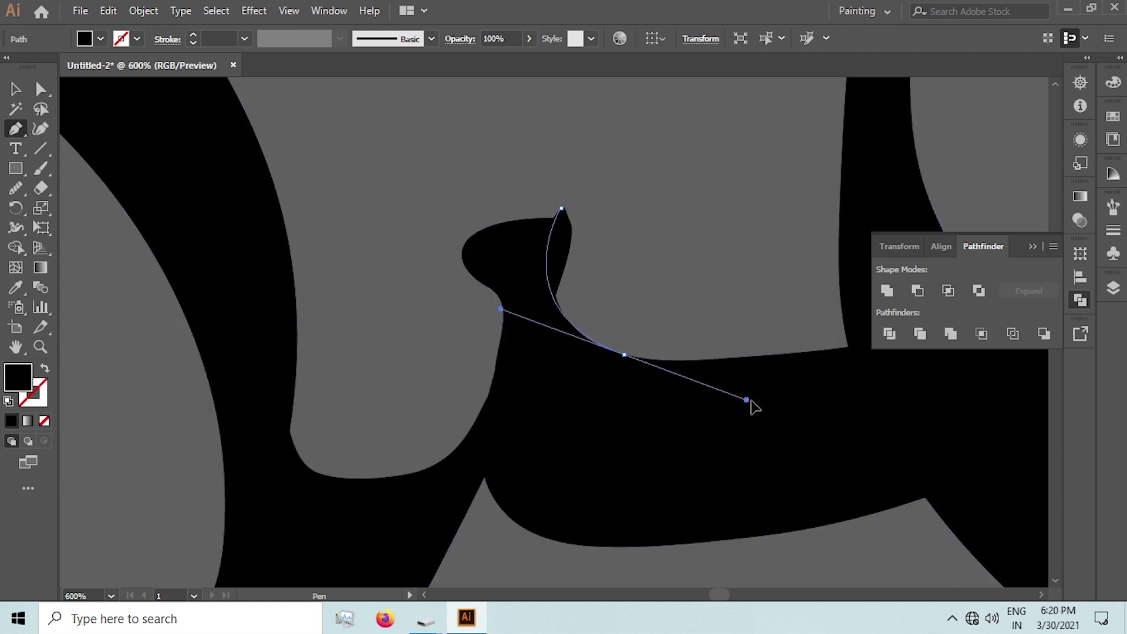
pyautogui.click(700, 175)
pyautogui.click(562, 208)
# Select the letter and new shape together and merge them with the Shape Builder
pyautogui.click(16, 88)
pyautogui.click(289, 139)
pyautogui.moveTo(447, 160); pyautogui.dragTo(612, 359)
pyautogui.click(16, 247)
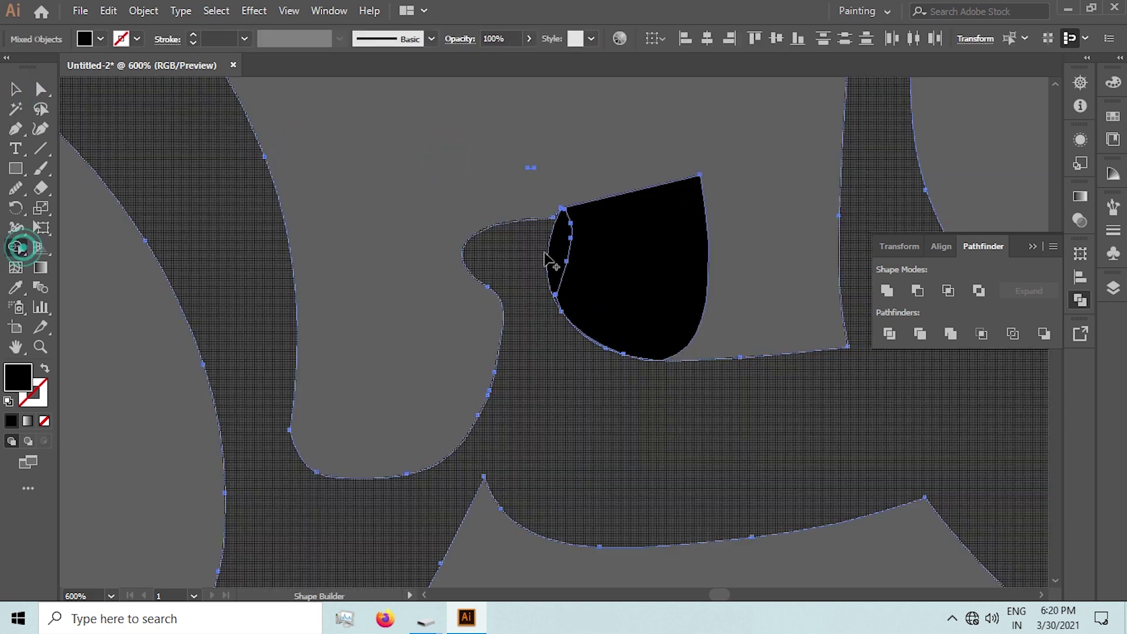
pyautogui.moveTo(616, 252); pyautogui.dragTo(558, 244)
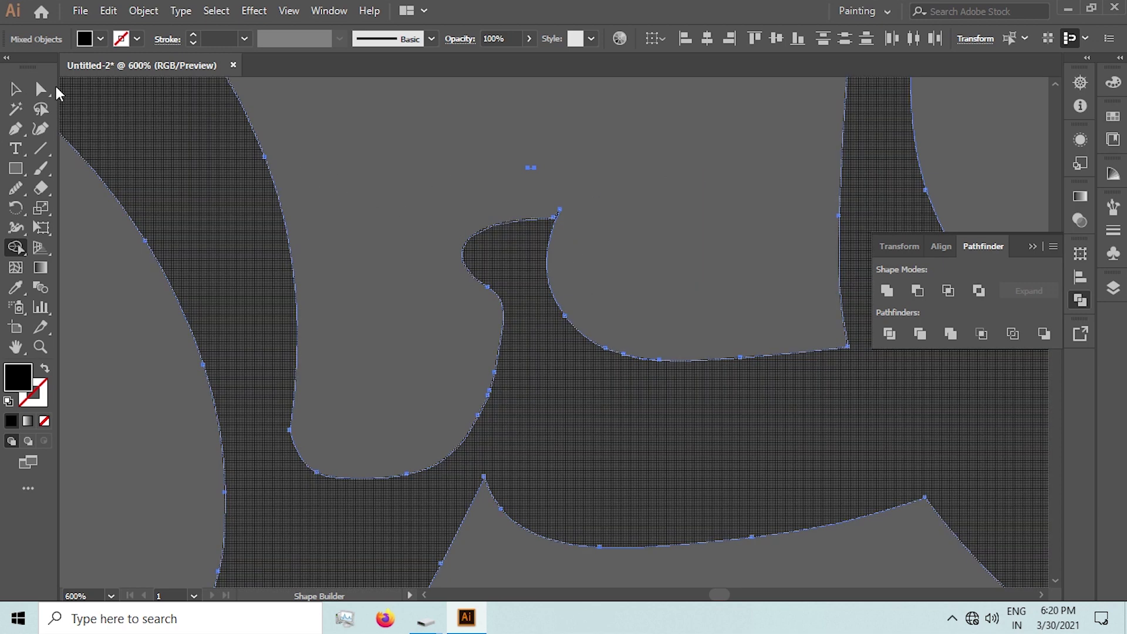
pyautogui.click(19, 127)
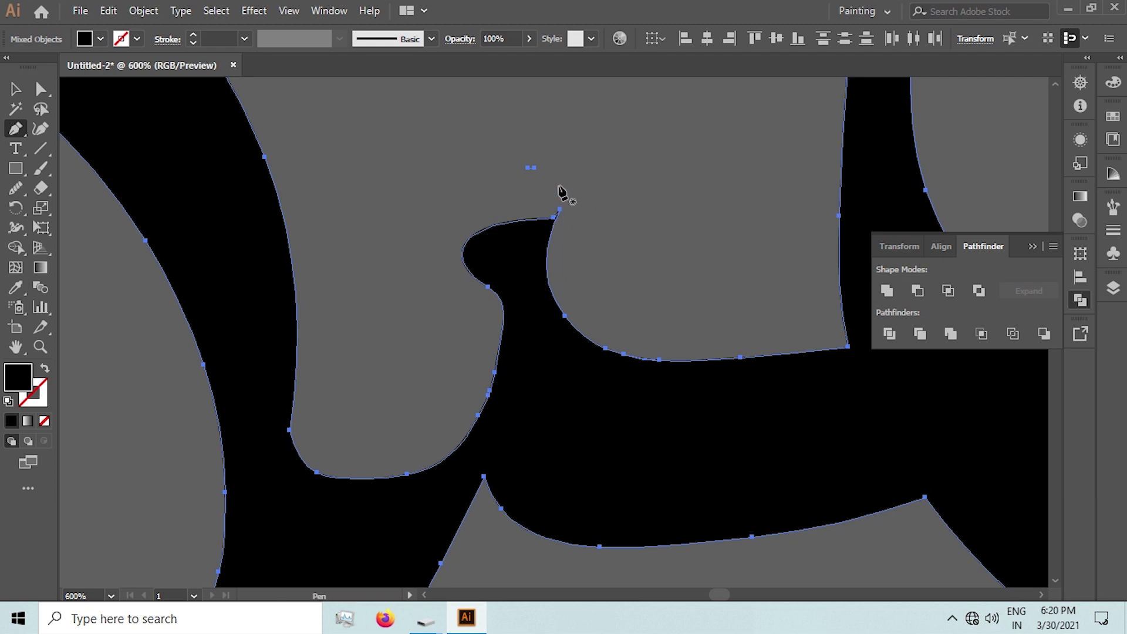
# Draw a small test triangle with the Pen at the spike tip
pyautogui.click(560, 202)
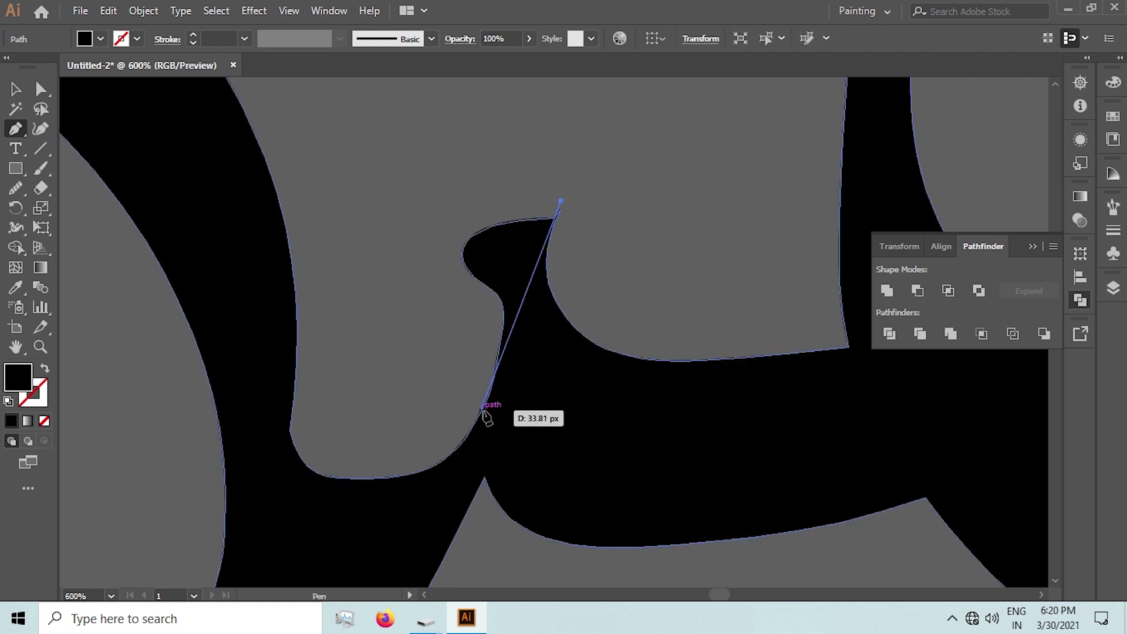
pyautogui.click(540, 182)
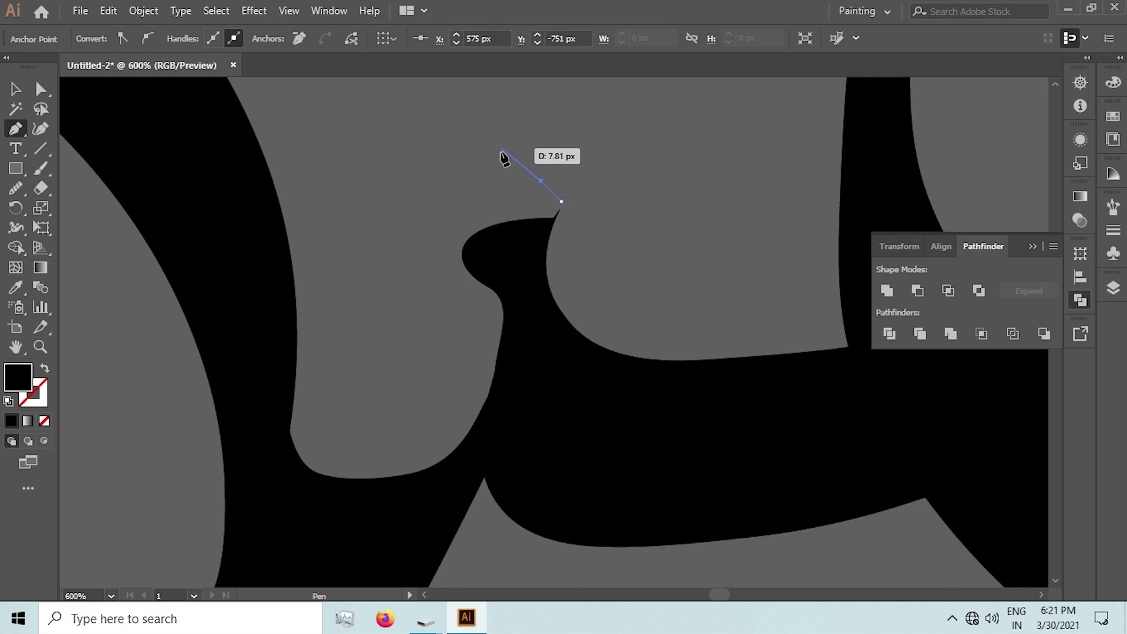
pyautogui.click(502, 148)
pyautogui.click(613, 155)
pyautogui.click(561, 202)
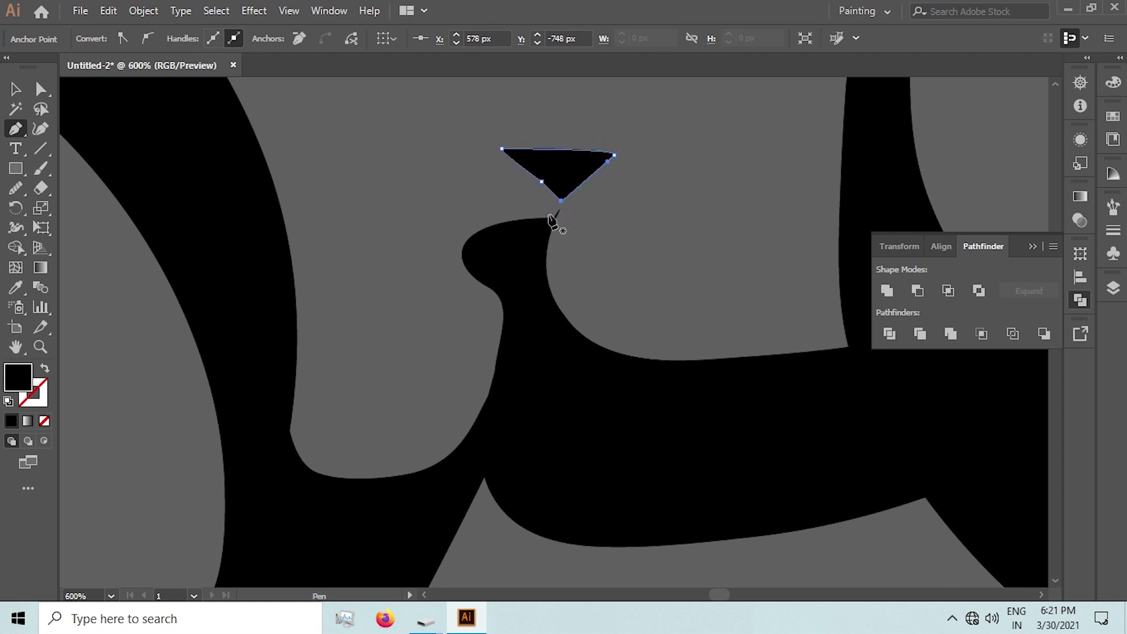
# Draw a curved Pen shape along the spike's left edge, then deselect
pyautogui.click(547, 201)
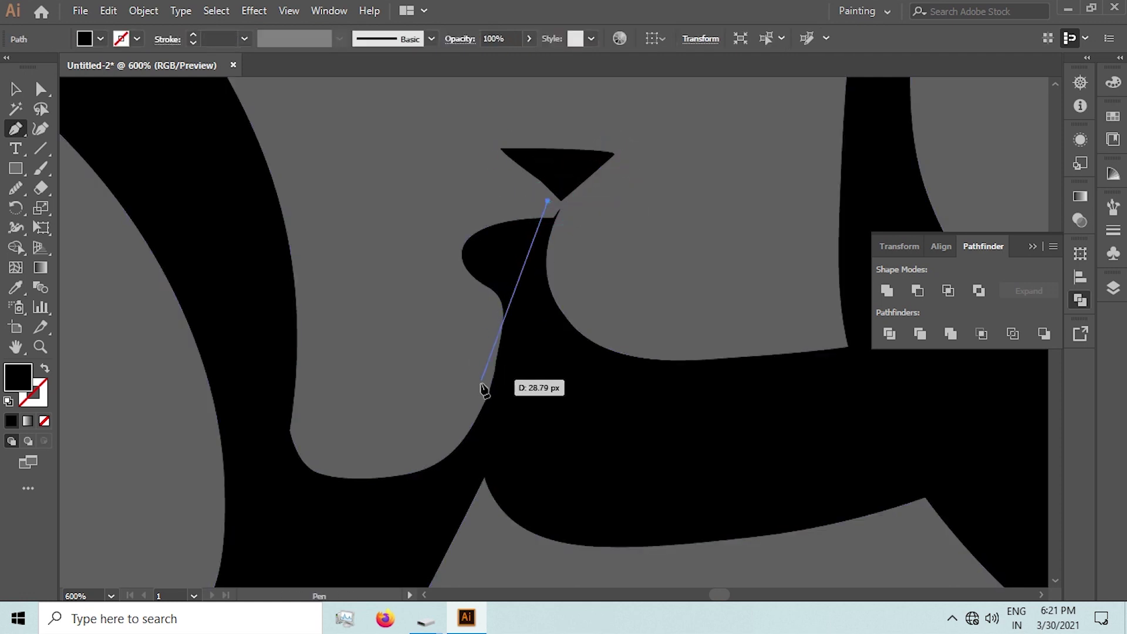
pyautogui.moveTo(485, 403); pyautogui.dragTo(454, 450)
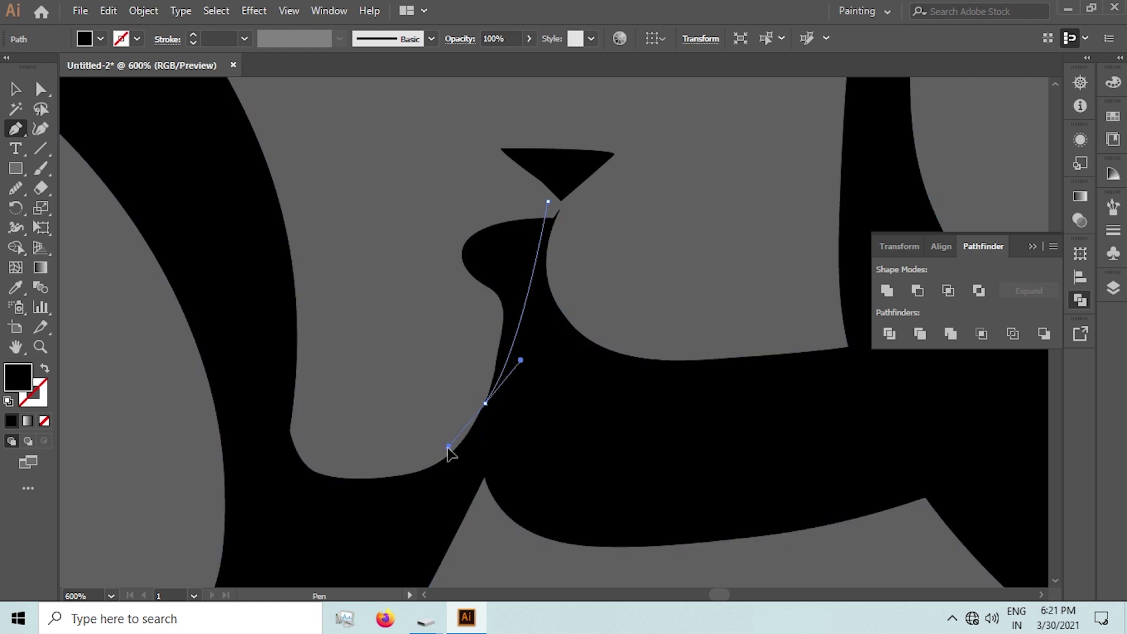
pyautogui.click(389, 247)
pyautogui.moveTo(548, 202)
pyautogui.mouseDown()
pyautogui.moveTo(95, 156)
pyautogui.moveTo(76, 131)
pyautogui.mouseUp()
pyautogui.click(16, 89)
pyautogui.click(436, 164)
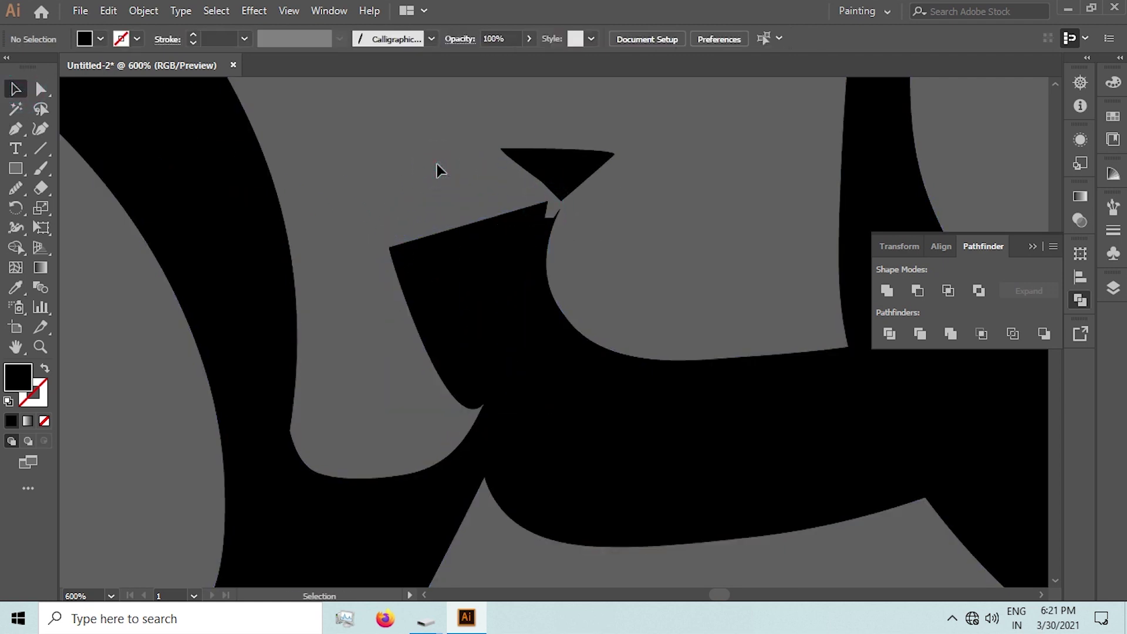
# Undo four times back to the original thin spike and deselect the letter
pyautogui.hotkey('ctrl', 'z')
pyautogui.hotkey('ctrl', 'z')
pyautogui.hotkey('ctrl', 'z')
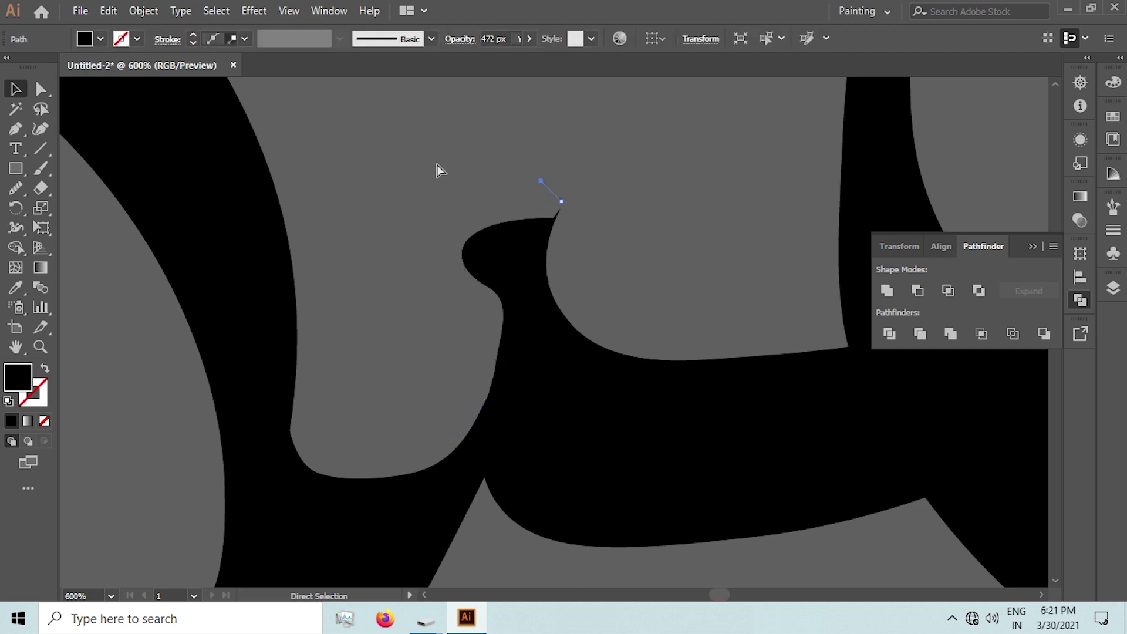
pyautogui.hotkey('ctrl', 'z')
pyautogui.hotkey('ctrl', 'z')
pyautogui.hotkey('ctrl', 'z')
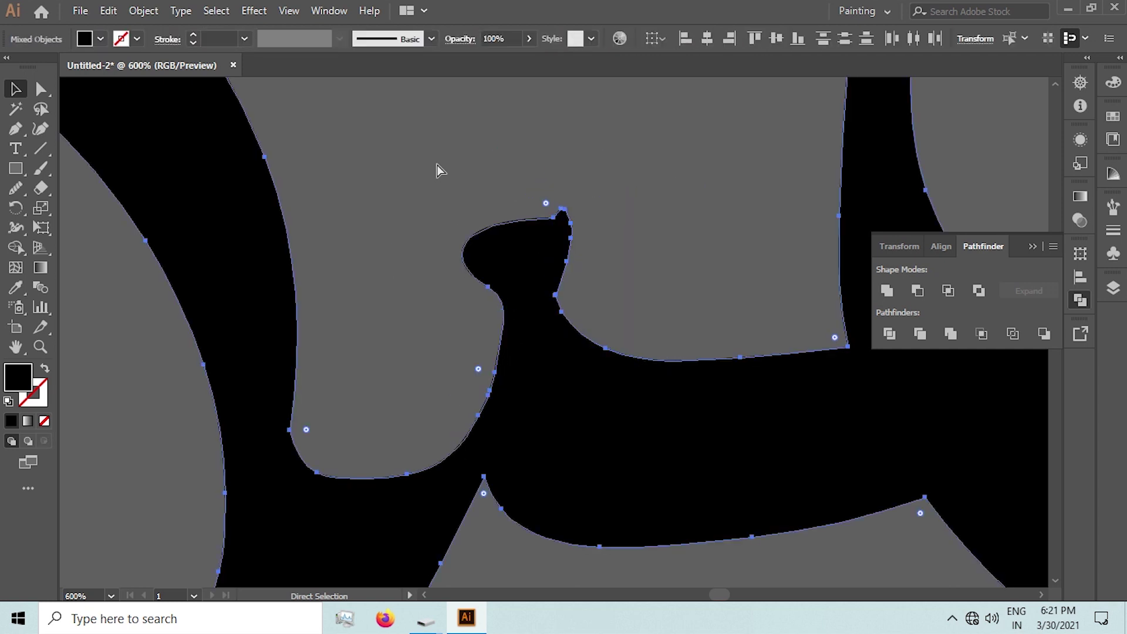
pyautogui.hotkey('ctrl', 'z')
pyautogui.hotkey('ctrl', 'z')
pyautogui.hotkey('ctrl', 'z')
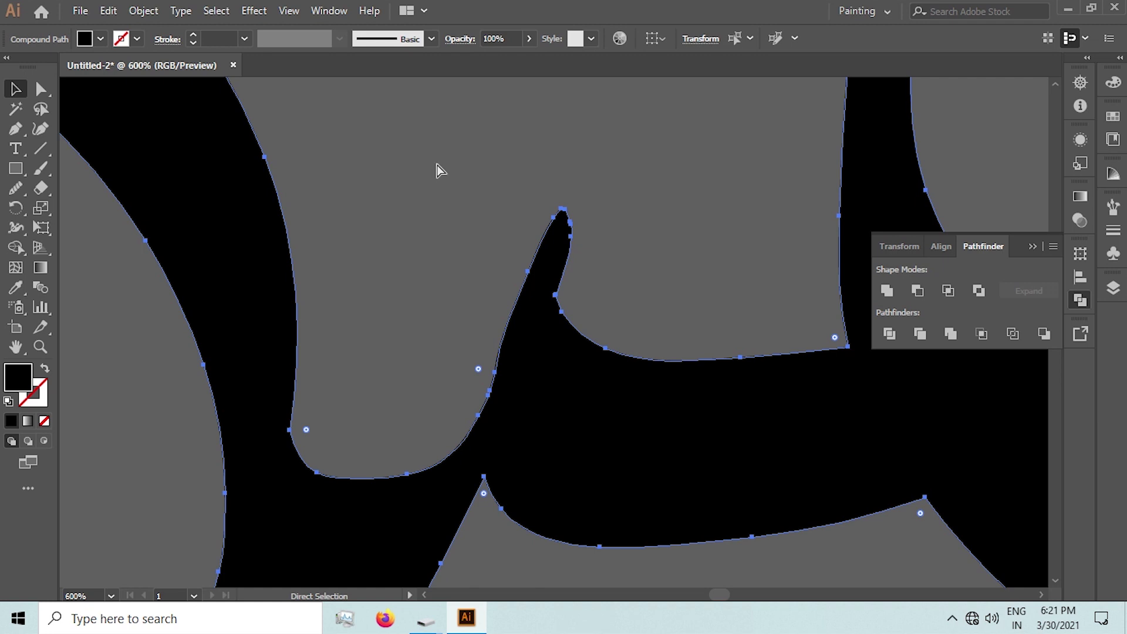
pyautogui.hotkey('ctrl', 'z')
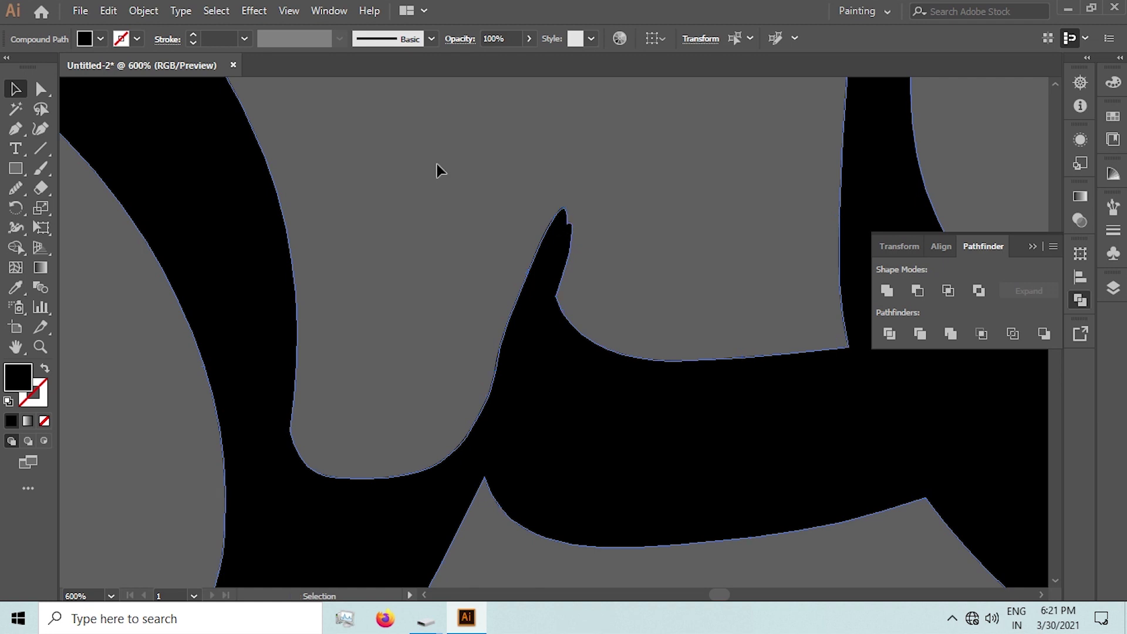
pyautogui.click(514, 220)
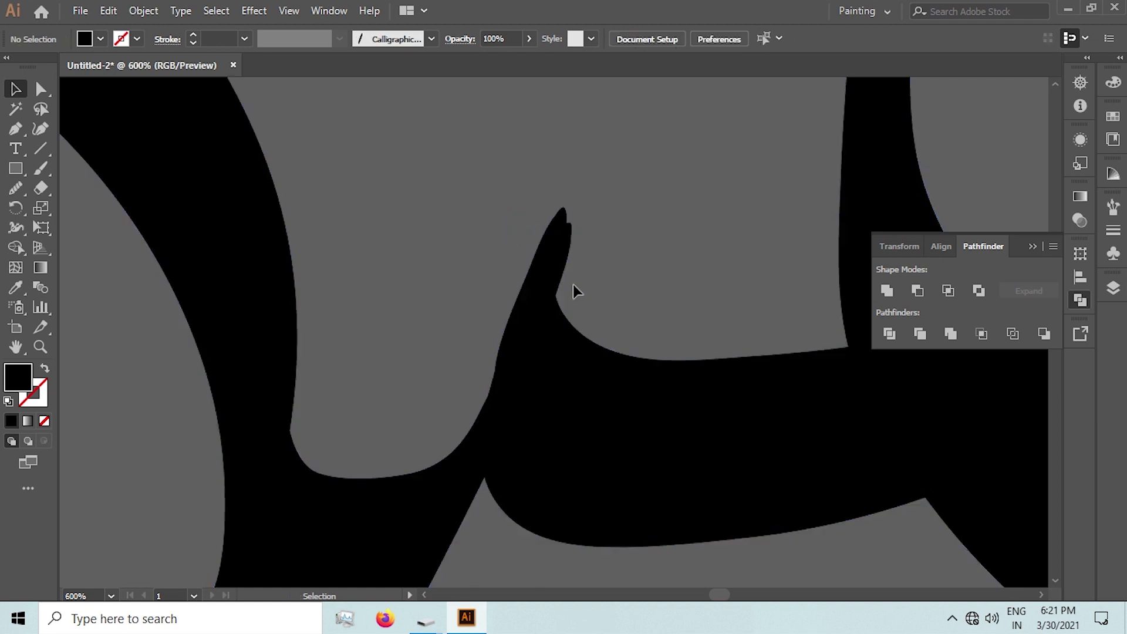
# Paint black calligraphic brush strokes along the spike to thicken its left edge
pyautogui.click(460, 262)
pyautogui.click(40, 167)
pyautogui.moveTo(572, 200); pyautogui.dragTo(548, 282)
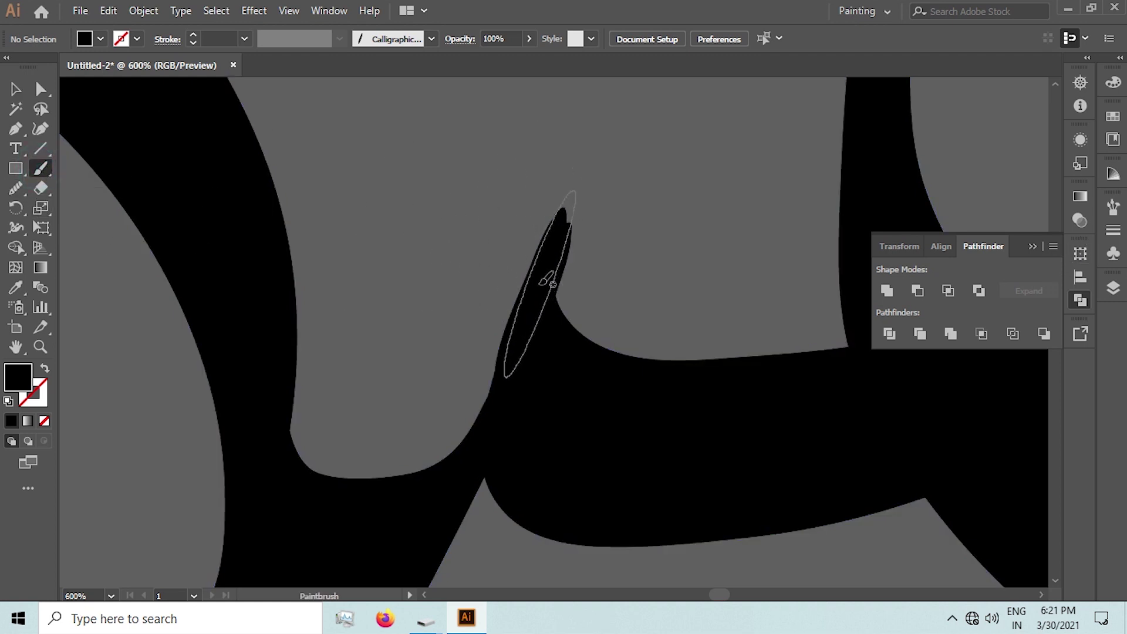
pyautogui.hotkey('shift', 'x')
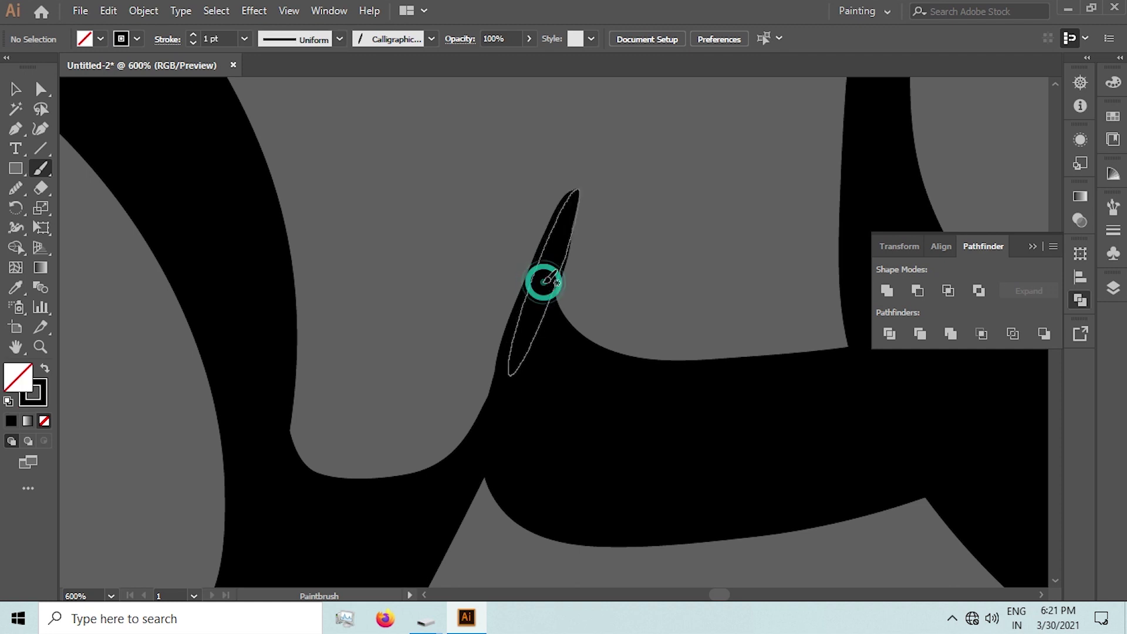
pyautogui.click(546, 282)
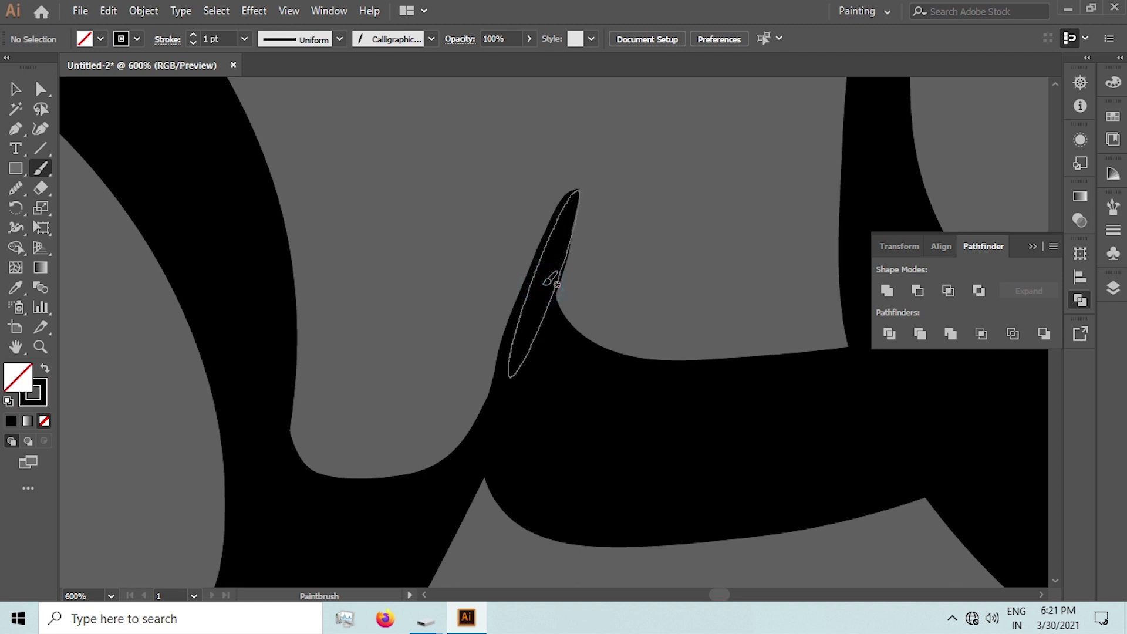
pyautogui.moveTo(557, 284); pyautogui.dragTo(558, 278)
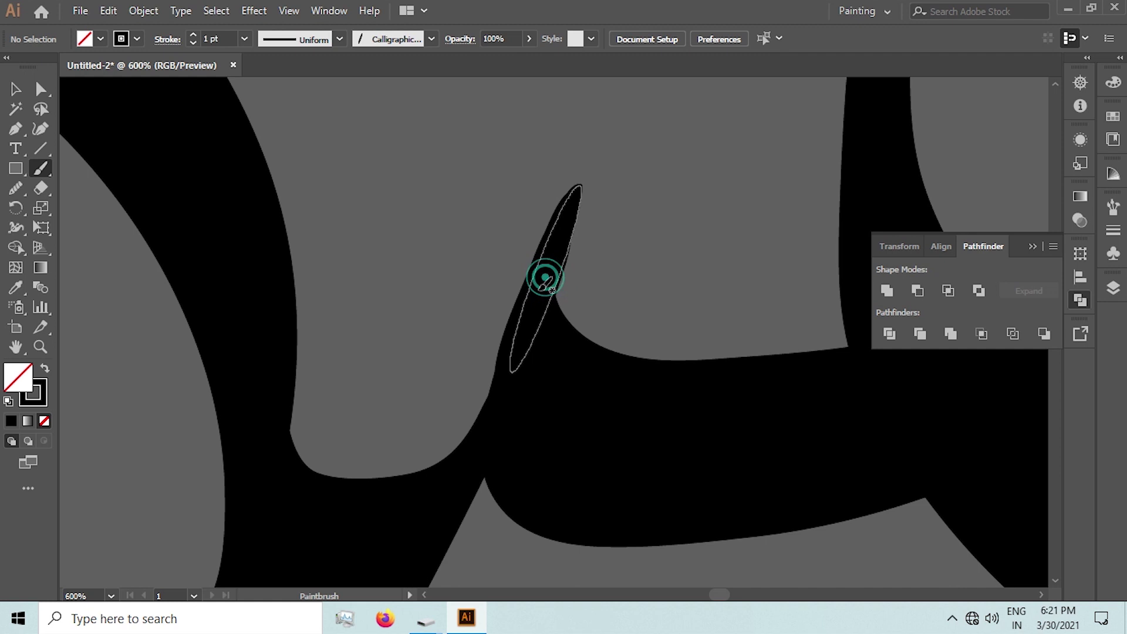
pyautogui.scroll(-2, 446, 311)
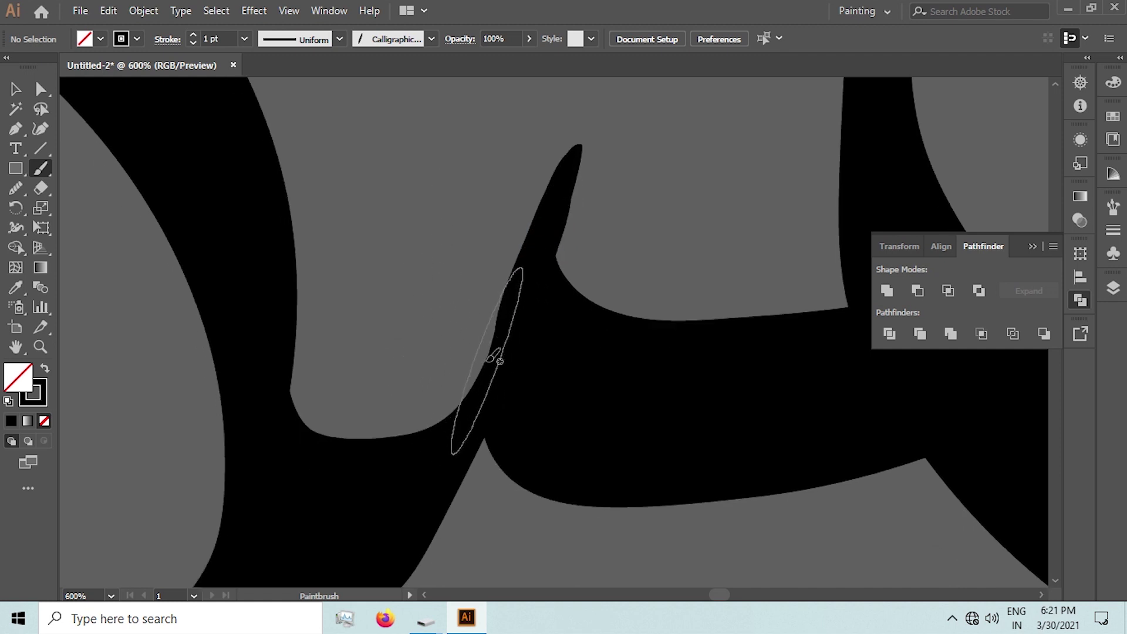
pyautogui.moveTo(498, 361)
pyautogui.mouseDown()
pyautogui.moveTo(495, 348)
pyautogui.moveTo(428, 489)
pyautogui.mouseUp()
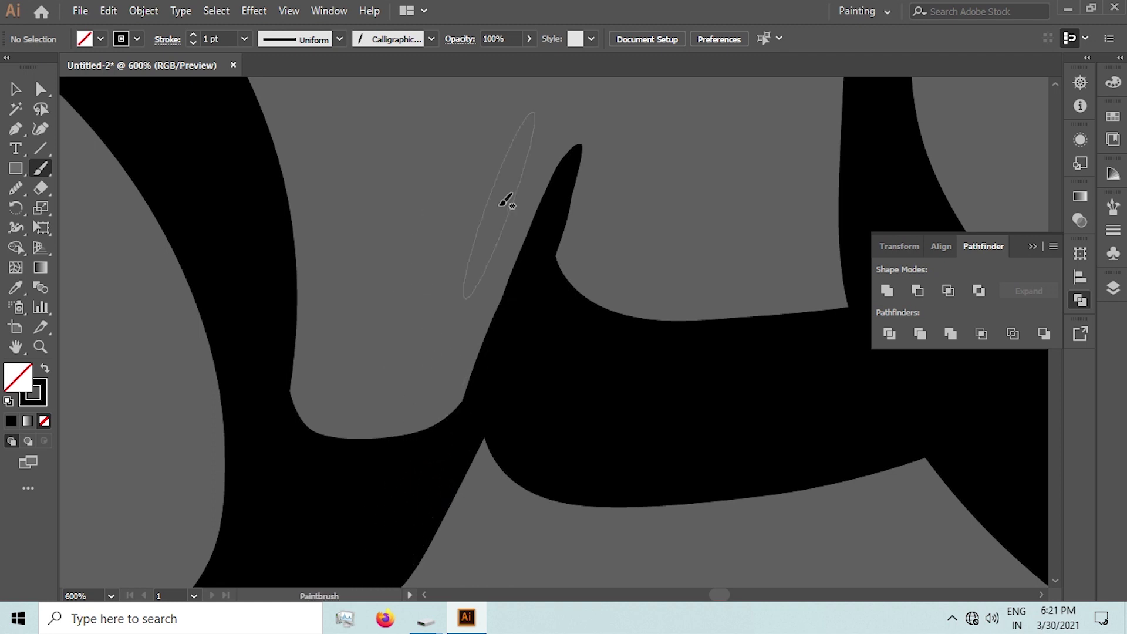
# Select the spike with its new brush strokes and inspect a stray path inside it
pyautogui.click(16, 89)
pyautogui.click(432, 169)
pyautogui.moveTo(394, 149); pyautogui.dragTo(641, 468)
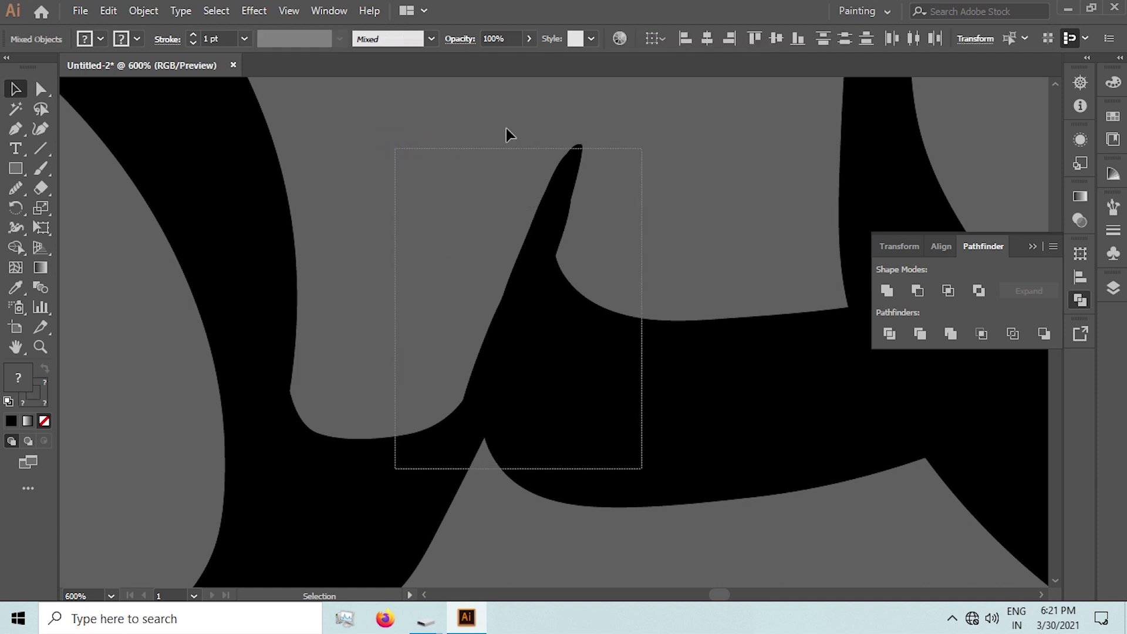
pyautogui.click(434, 147)
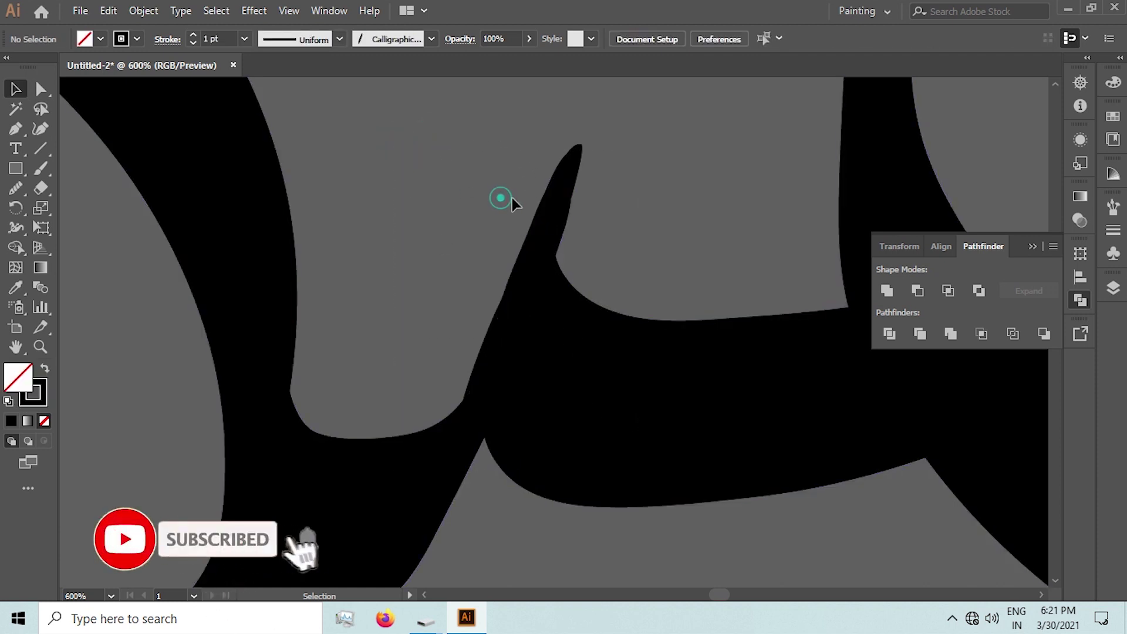
pyautogui.click(568, 169)
pyautogui.click(520, 138)
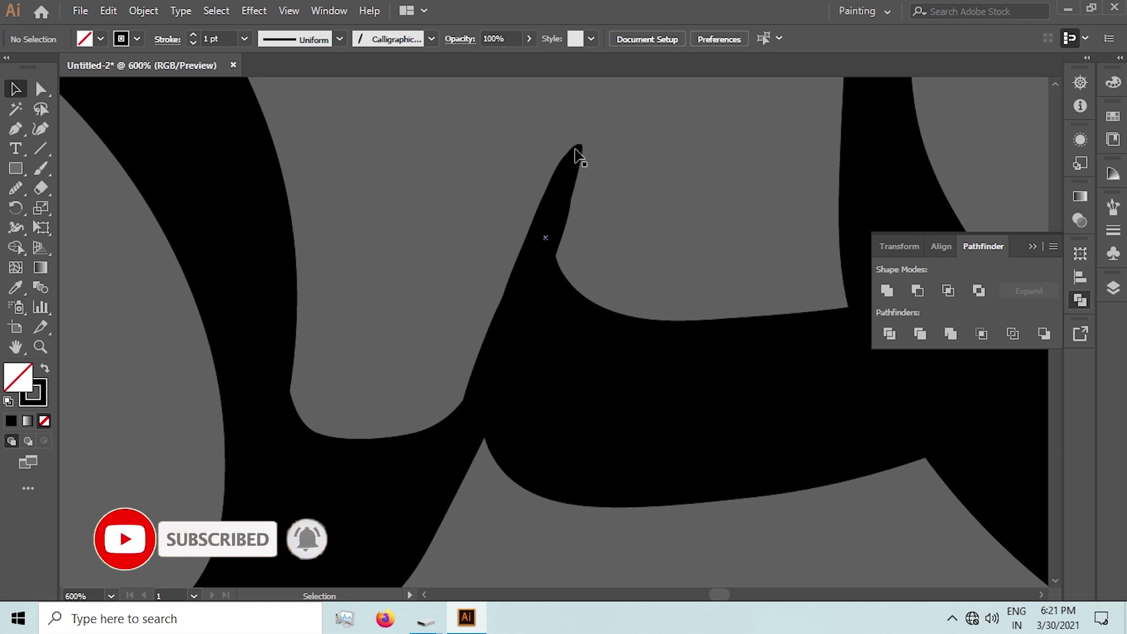
pyautogui.scroll(2, 465, 220)
pyautogui.scroll(-2, 466, 219)
# Select all letter shapes, Expand Appearance, and Unite them in Pathfinder
pyautogui.moveTo(450, 159)
pyautogui.mouseDown()
pyautogui.moveTo(531, 302)
pyautogui.moveTo(621, 394)
pyautogui.mouseUp()
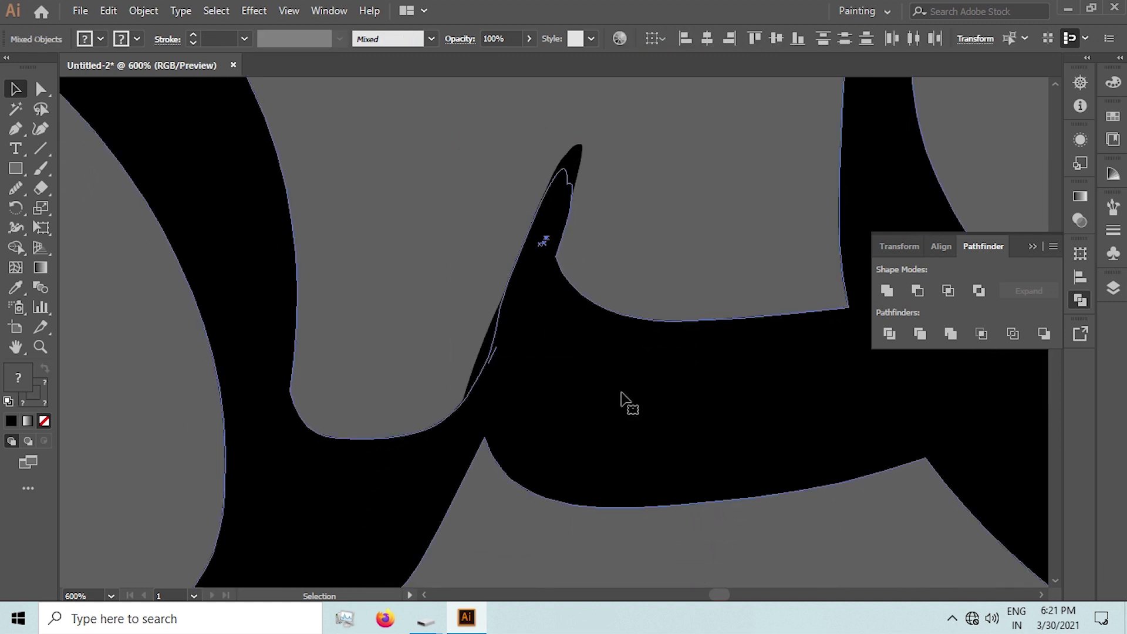
pyautogui.click(140, 11)
pyautogui.click(223, 194)
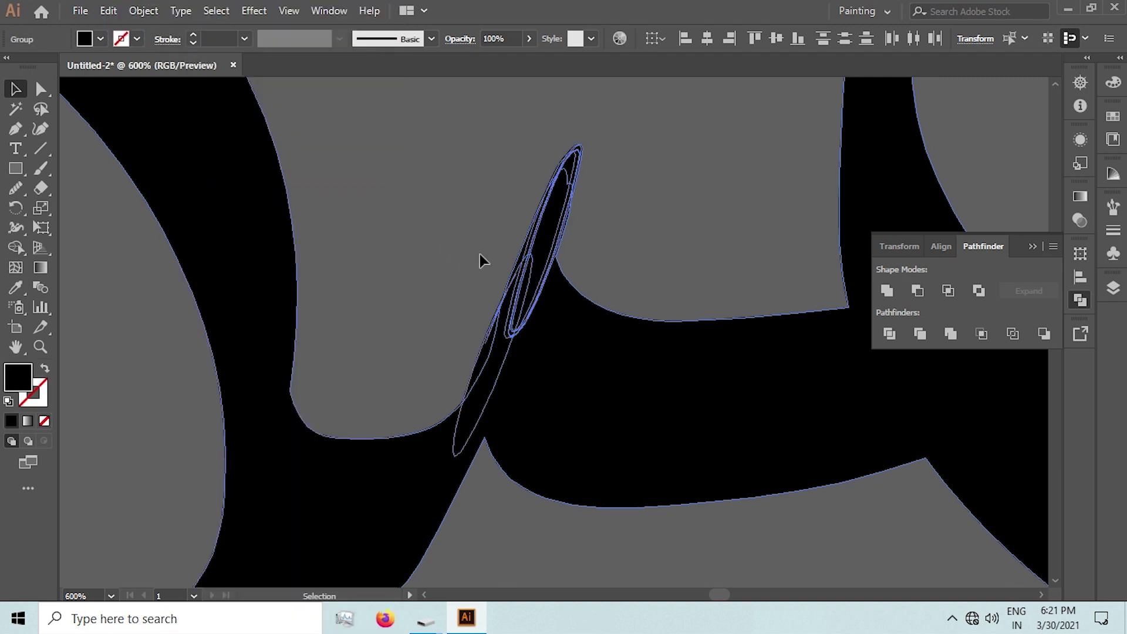
pyautogui.click(887, 291)
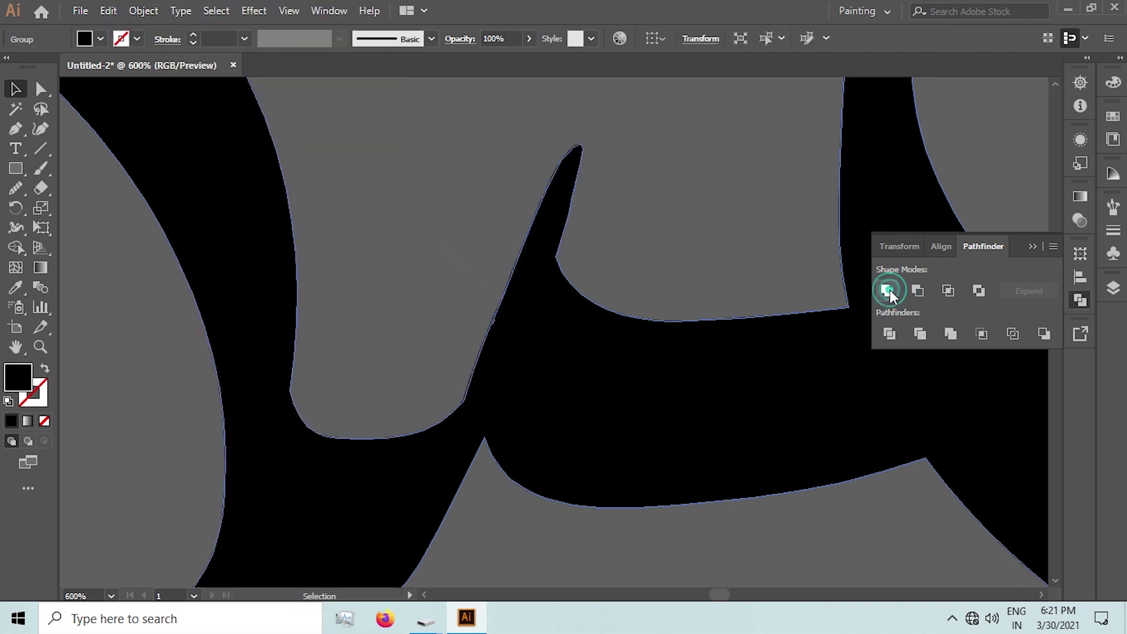
# Select the merged shape and smooth its lower-left edge, inner curves and spike tip
pyautogui.click(466, 199)
pyautogui.moveTo(437, 156)
pyautogui.mouseDown()
pyautogui.moveTo(596, 349)
pyautogui.moveTo(659, 378)
pyautogui.mouseUp()
pyautogui.click(17, 189)
pyautogui.moveTo(482, 377); pyautogui.dragTo(422, 432)
pyautogui.moveTo(546, 254)
pyautogui.mouseDown()
pyautogui.moveTo(561, 290)
pyautogui.moveTo(603, 300)
pyautogui.moveTo(574, 211)
pyautogui.mouseUp()
pyautogui.moveTo(567, 159); pyautogui.dragTo(565, 167)
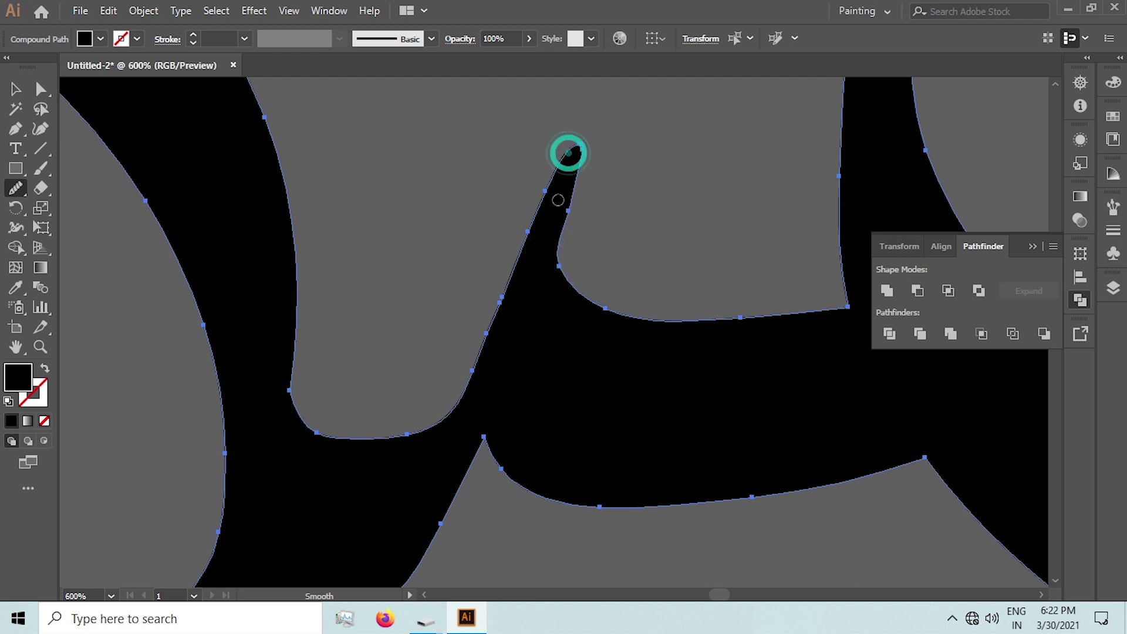
pyautogui.moveTo(281, 387); pyautogui.dragTo(299, 414)
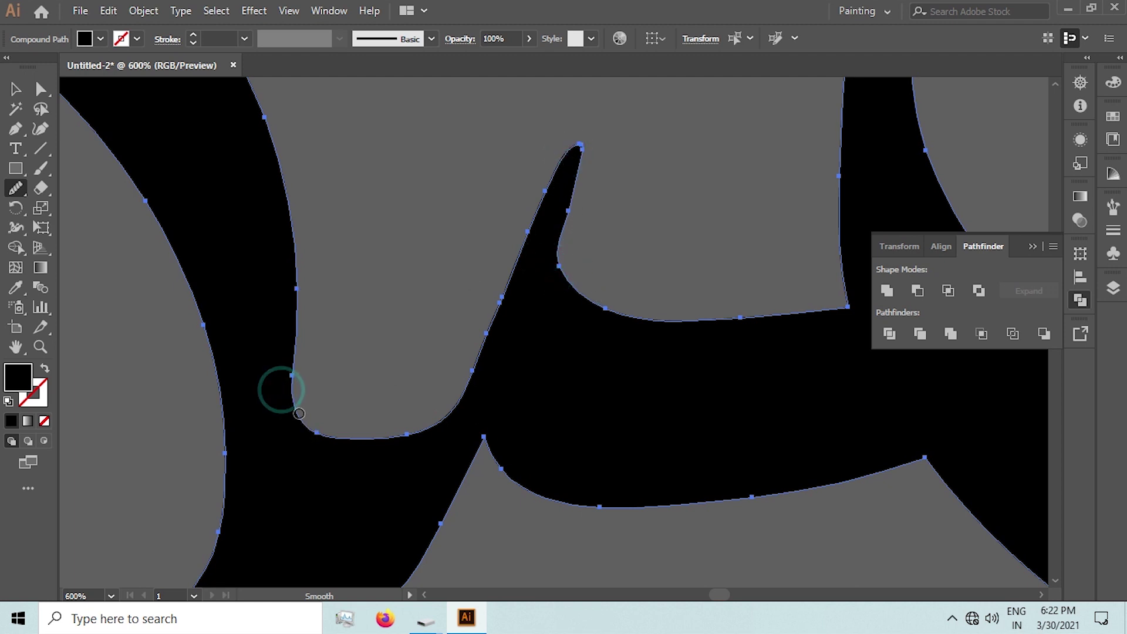
pyautogui.moveTo(553, 261); pyautogui.dragTo(608, 331)
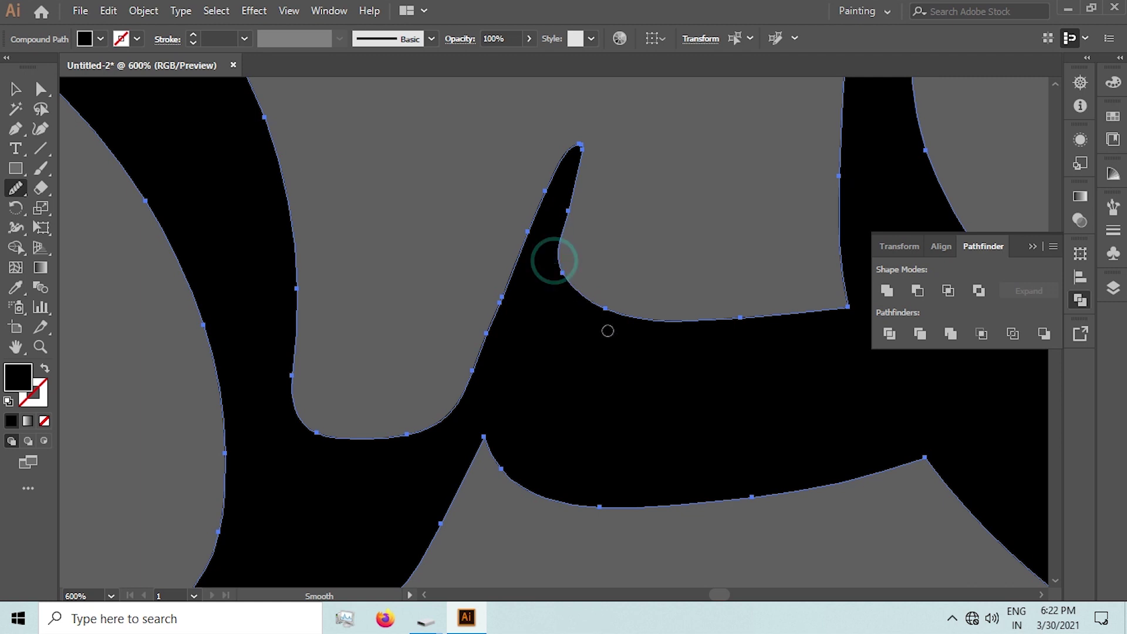
# Reselect the black artwork and smooth the edge near the spike tip
pyautogui.click(16, 89)
pyautogui.click(375, 153)
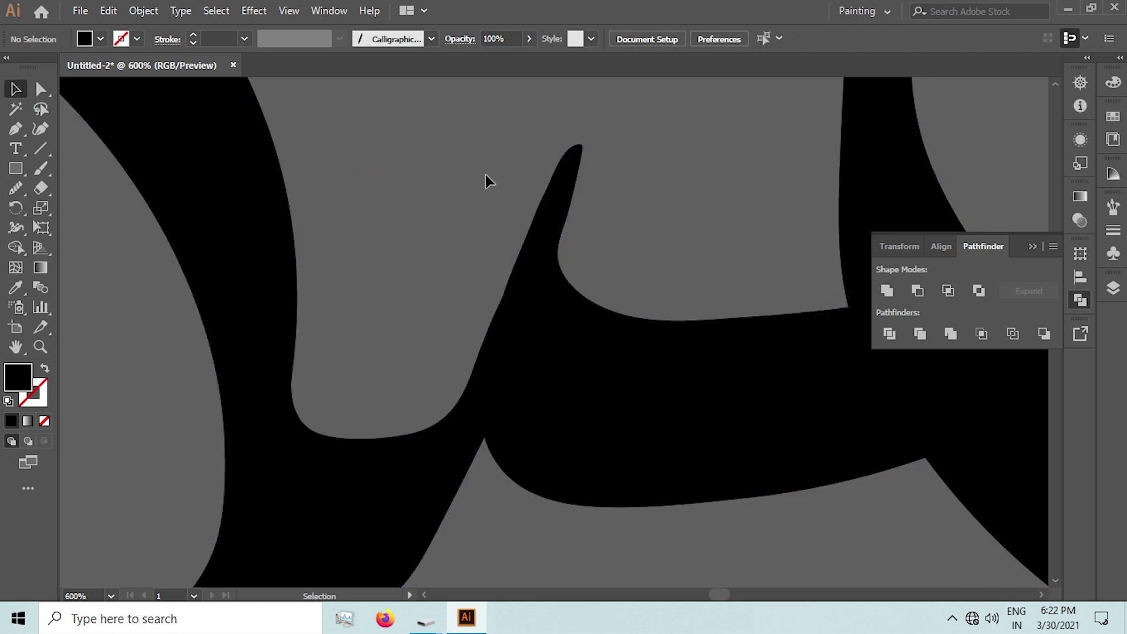
pyautogui.click(555, 211)
pyautogui.click(17, 188)
pyautogui.moveTo(581, 165); pyautogui.dragTo(567, 233)
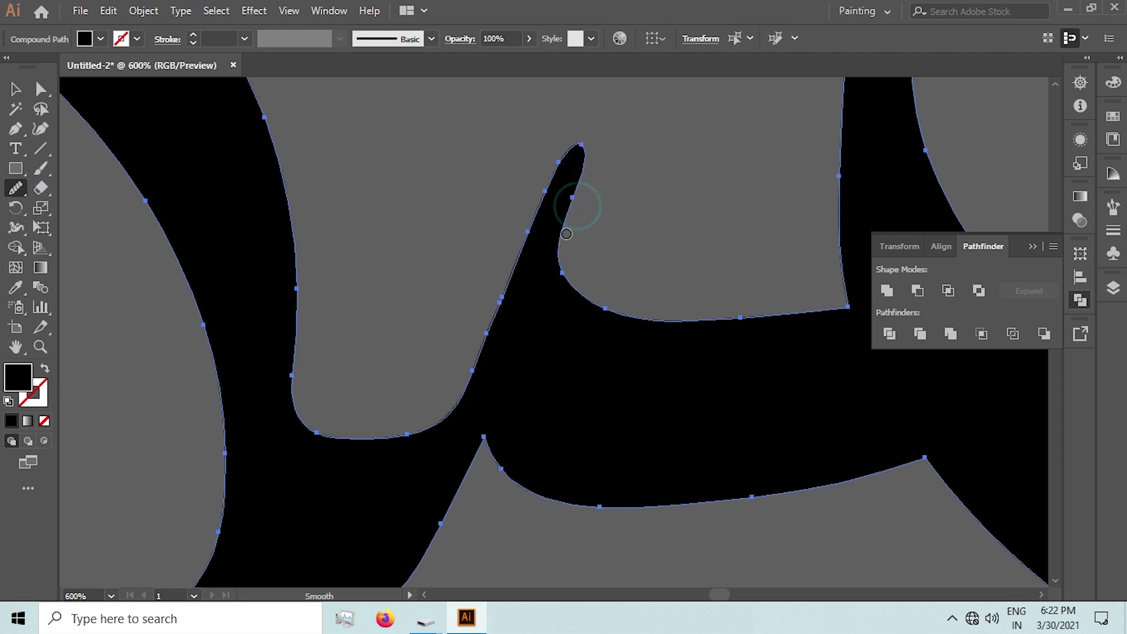
pyautogui.click(16, 88)
pyautogui.click(438, 220)
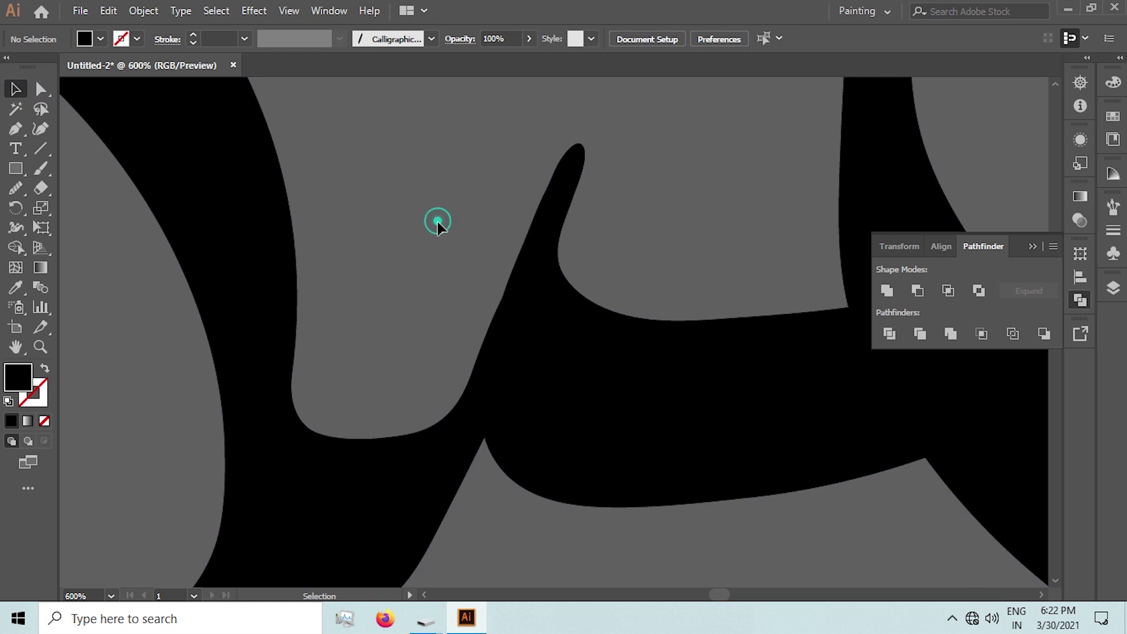
# Smooth the bumps along the spike's left edge, then fit the artwork to the window
pyautogui.click(546, 360)
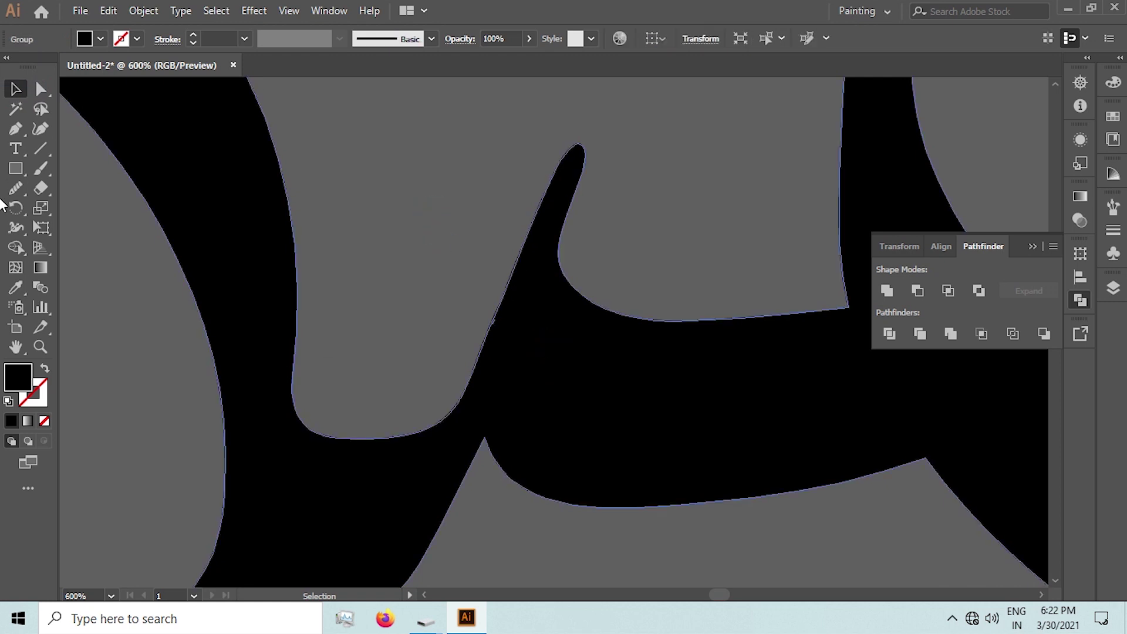
pyautogui.click(20, 187)
pyautogui.moveTo(509, 277); pyautogui.dragTo(488, 338)
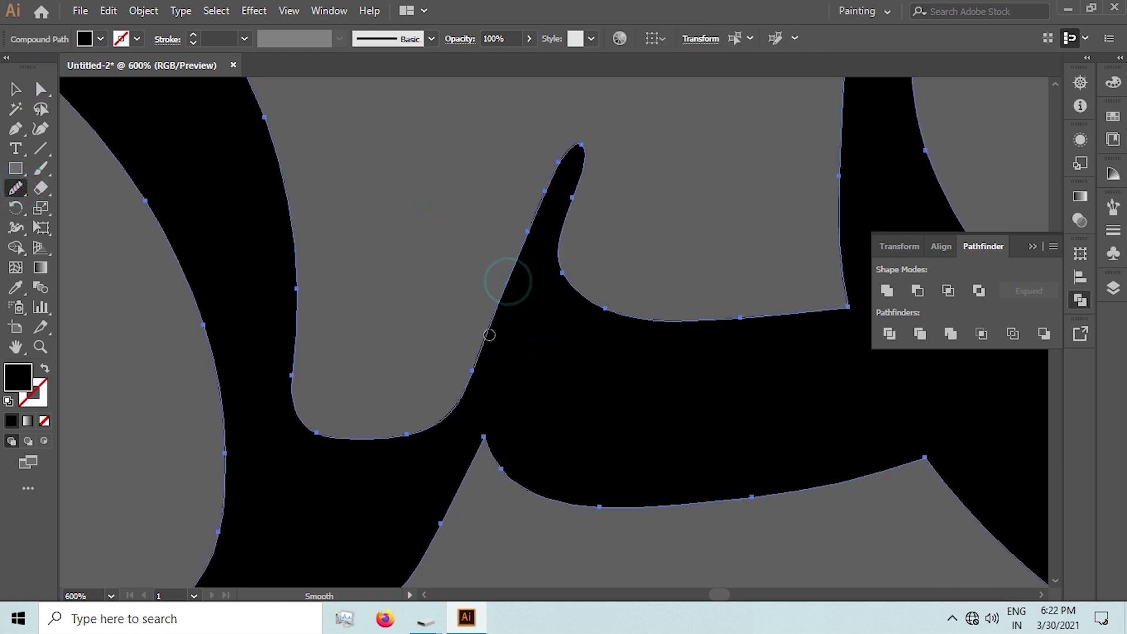
pyautogui.moveTo(479, 389); pyautogui.dragTo(471, 374)
pyautogui.click(14, 89)
pyautogui.click(391, 258)
pyautogui.hotkey('ctrl', '0')
pyautogui.click(465, 398)
pyautogui.scroll(2, 463, 233)
# Move the white slanted diacritic stroke above the calligraphy word's top letter
pyautogui.moveTo(545, 292); pyautogui.dragTo(612, 427)
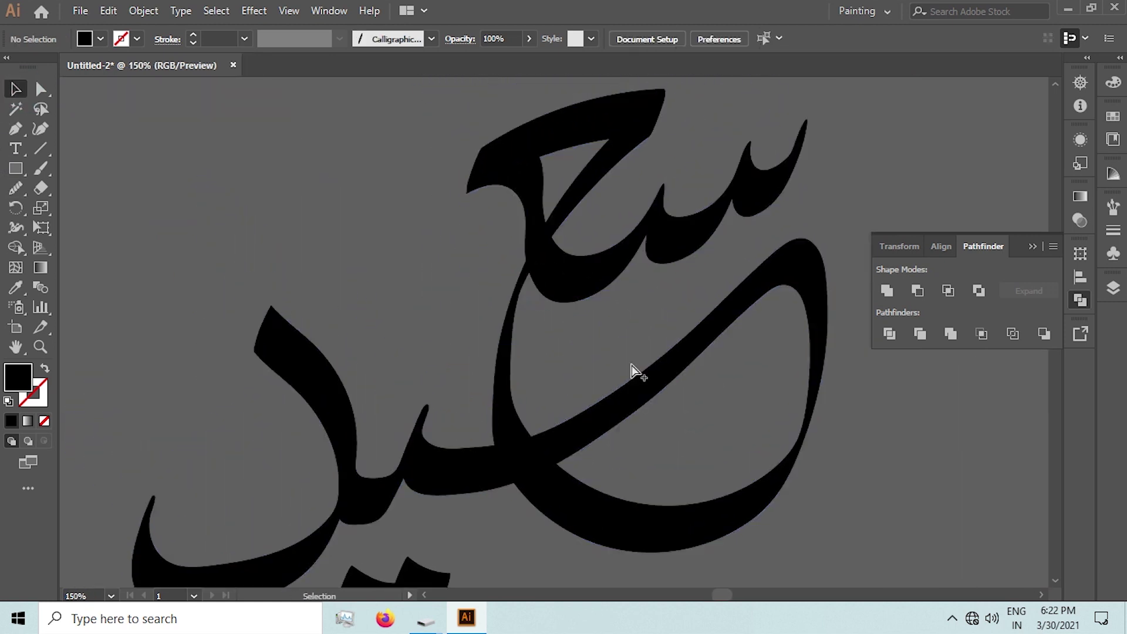
pyautogui.scroll(-1, 632, 369)
pyautogui.scroll(-3, 602, 340)
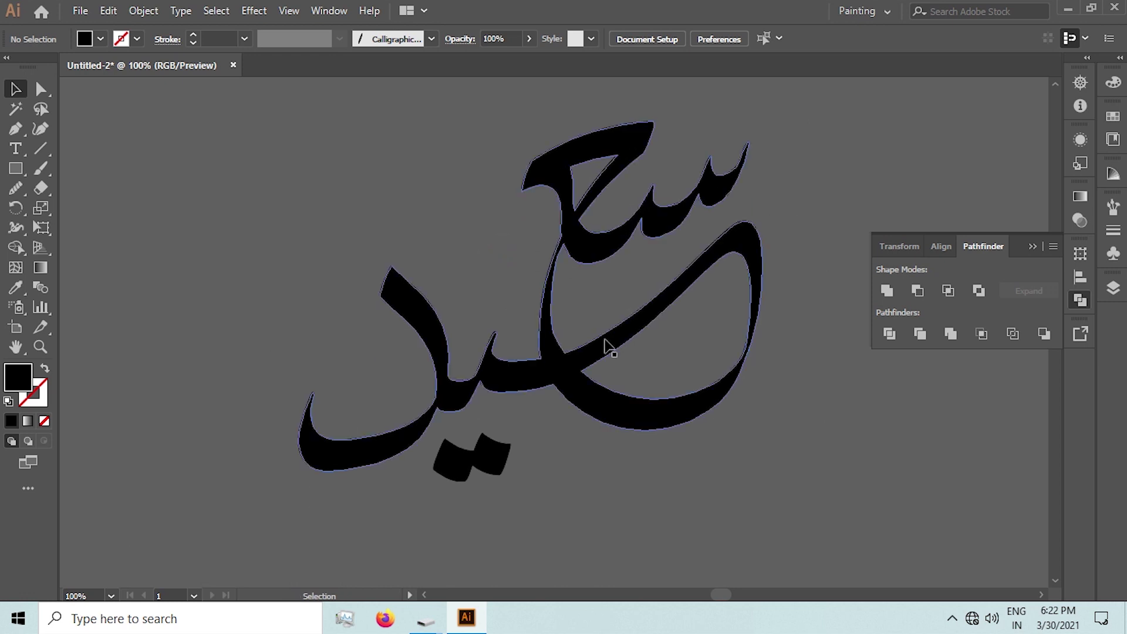
pyautogui.scroll(1, 332, 340)
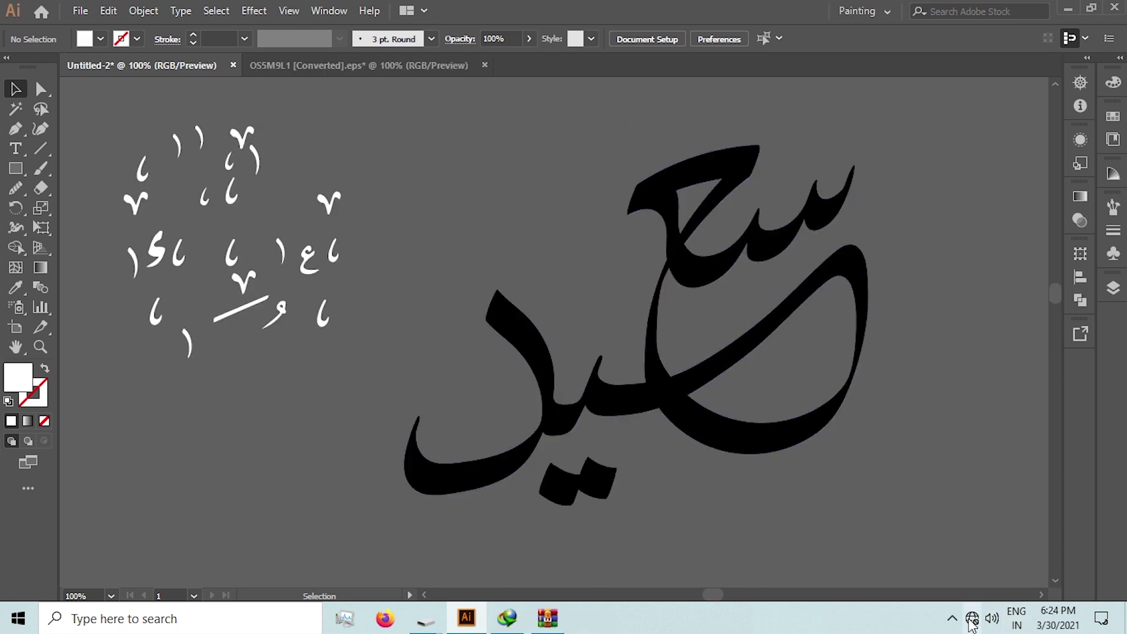
pyautogui.click(952, 618)
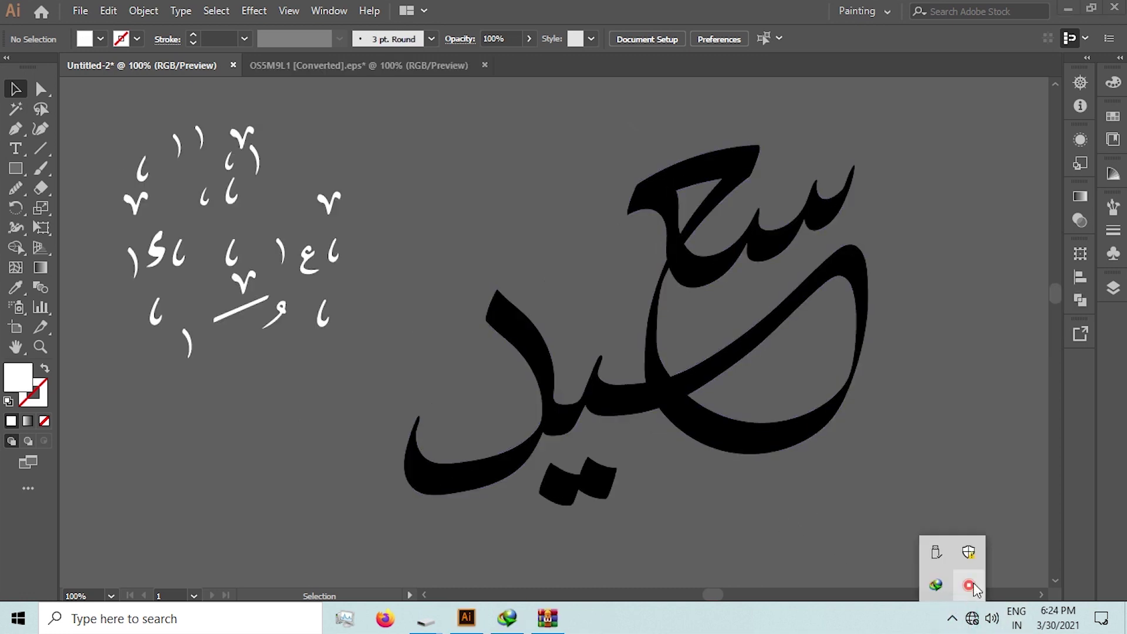
pyautogui.click(952, 618)
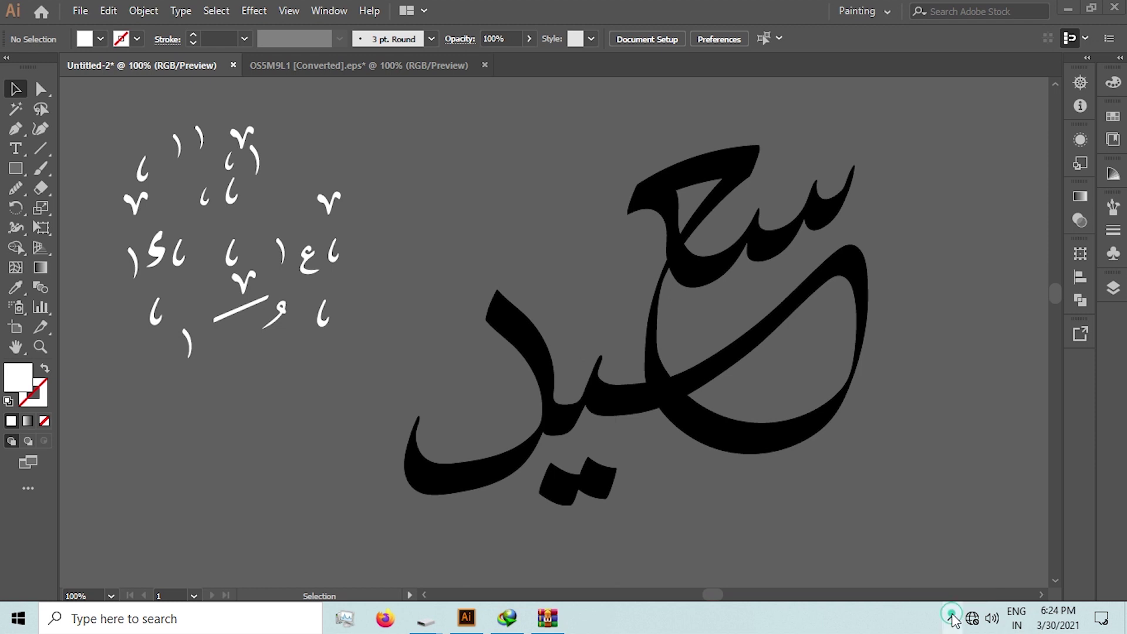
pyautogui.click(458, 171)
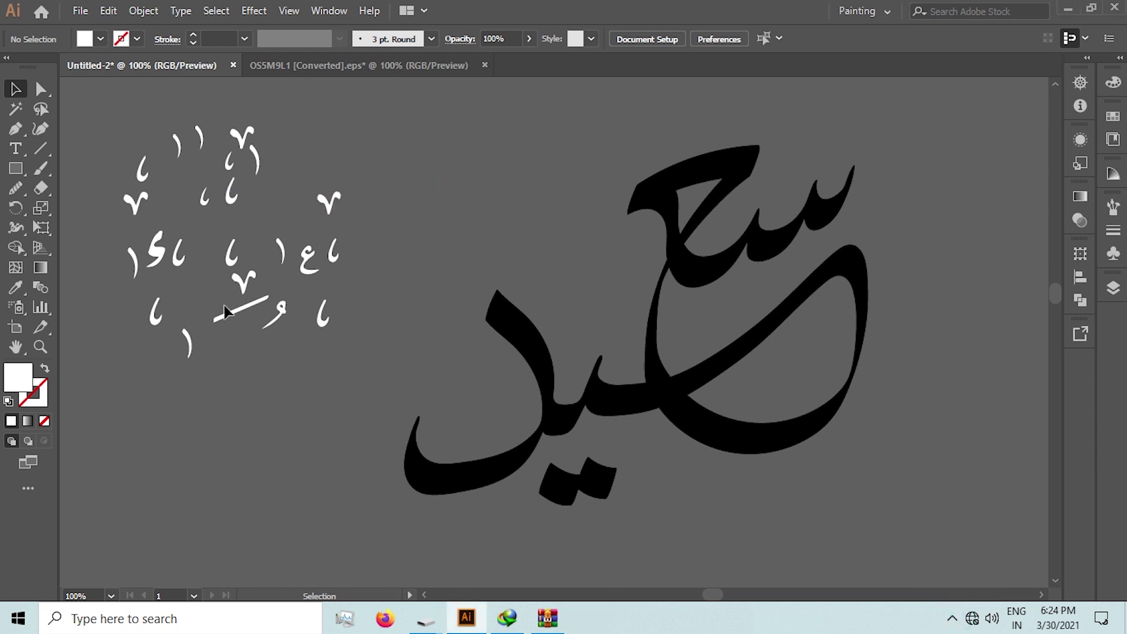
pyautogui.moveTo(228, 312); pyautogui.dragTo(786, 162)
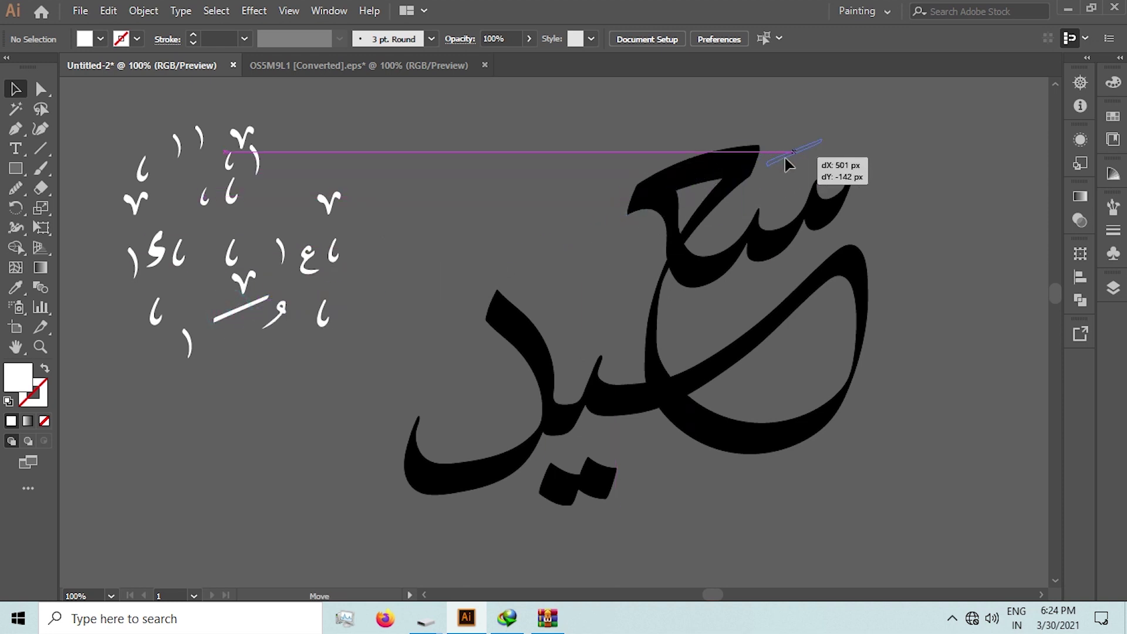
pyautogui.moveTo(784, 157); pyautogui.dragTo(784, 171)
# Fill the calligraphy word white by sampling a white diacritic with the Eyedropper
pyautogui.click(540, 194)
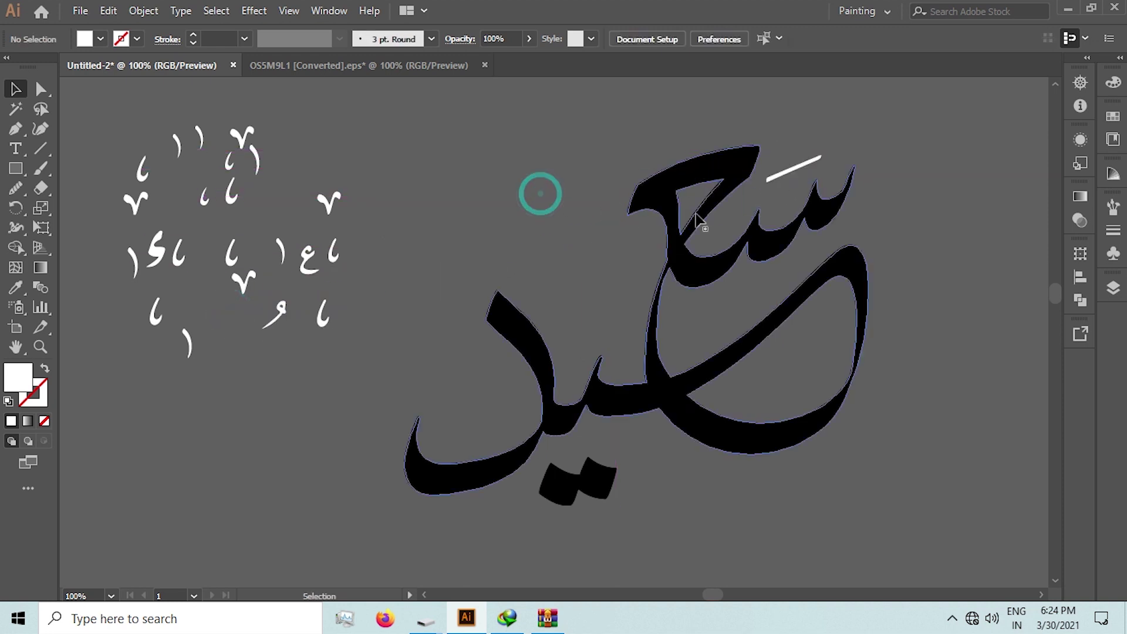
pyautogui.click(688, 252)
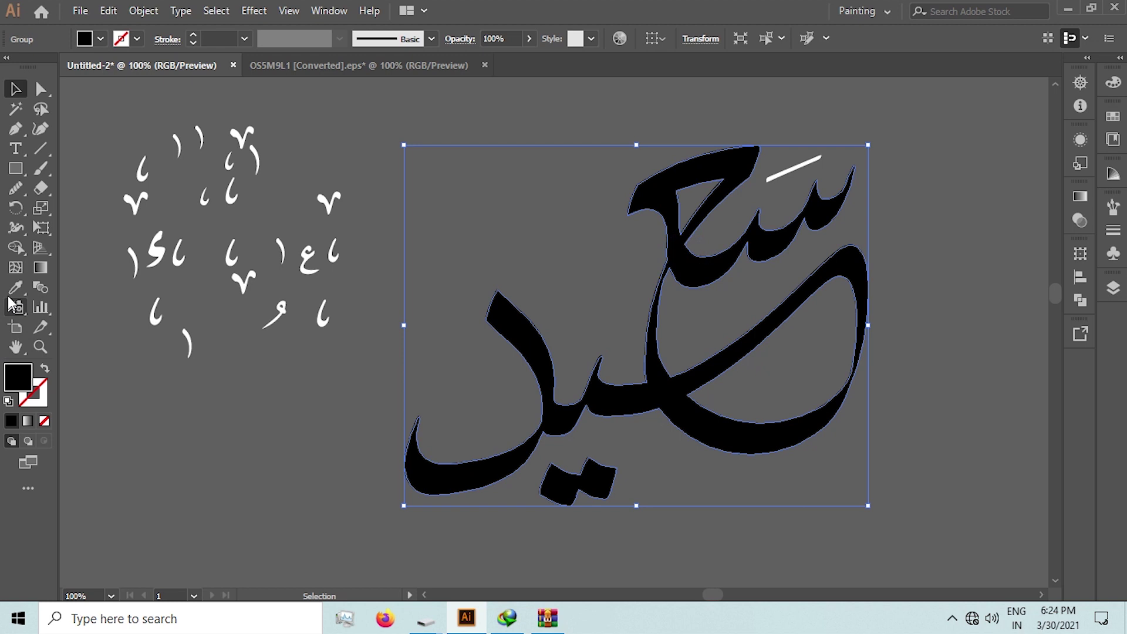
pyautogui.click(16, 289)
pyautogui.click(158, 249)
pyautogui.click(16, 89)
pyautogui.click(533, 214)
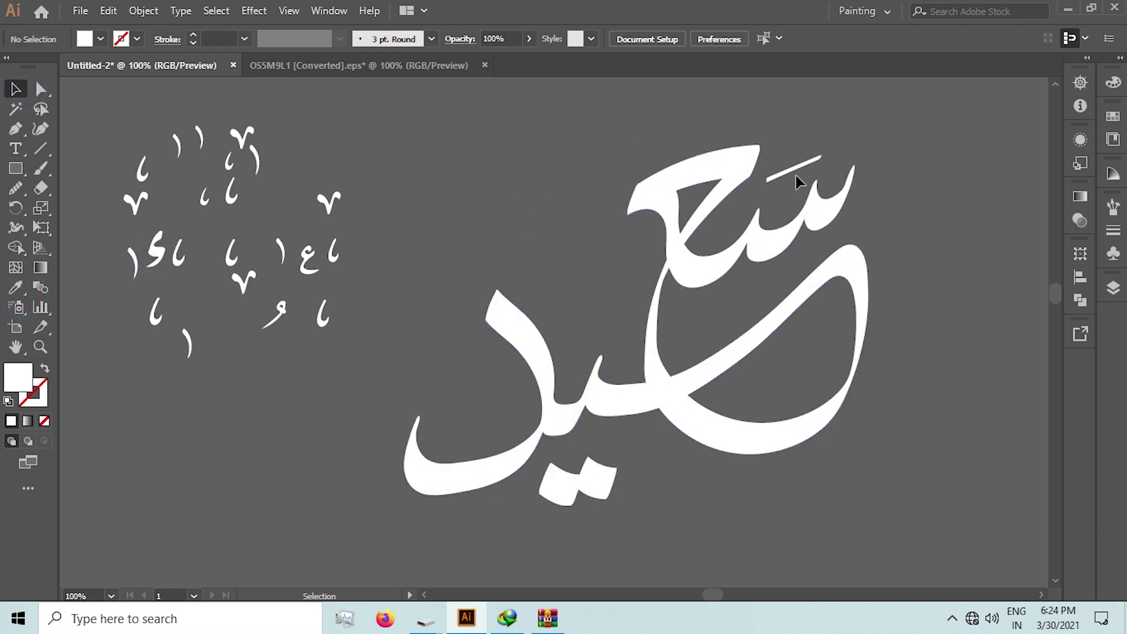
pyautogui.click(789, 171)
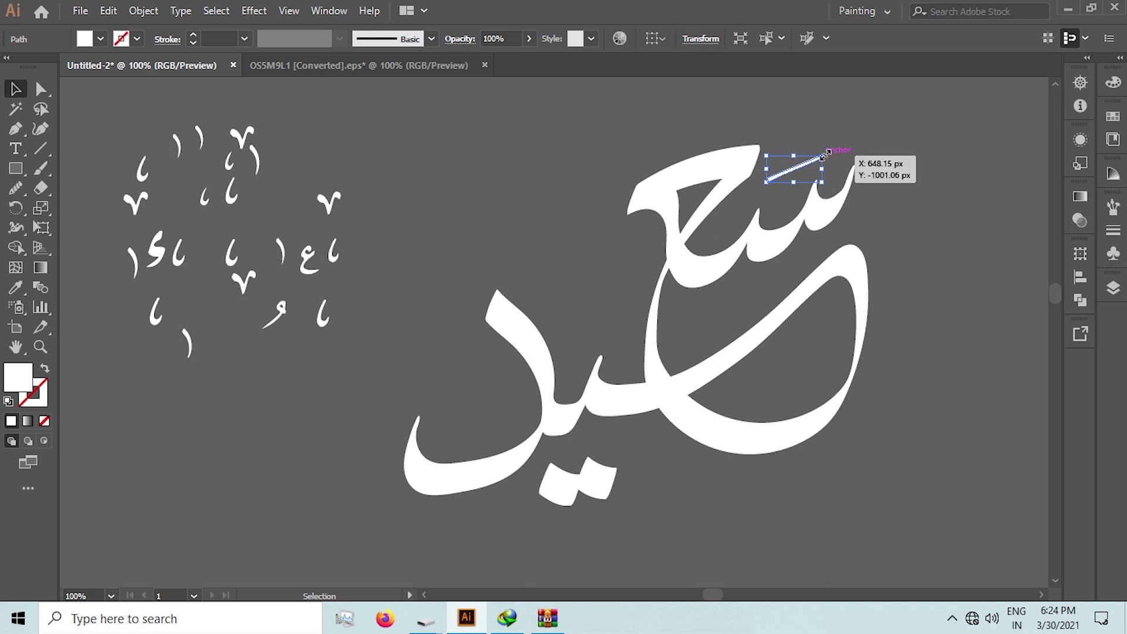
# Try resizing the slanted diacritic stroke, then undo the resize
pyautogui.moveTo(822, 155); pyautogui.dragTo(831, 143)
pyautogui.rightClick(840, 108)
pyautogui.click(857, 115)
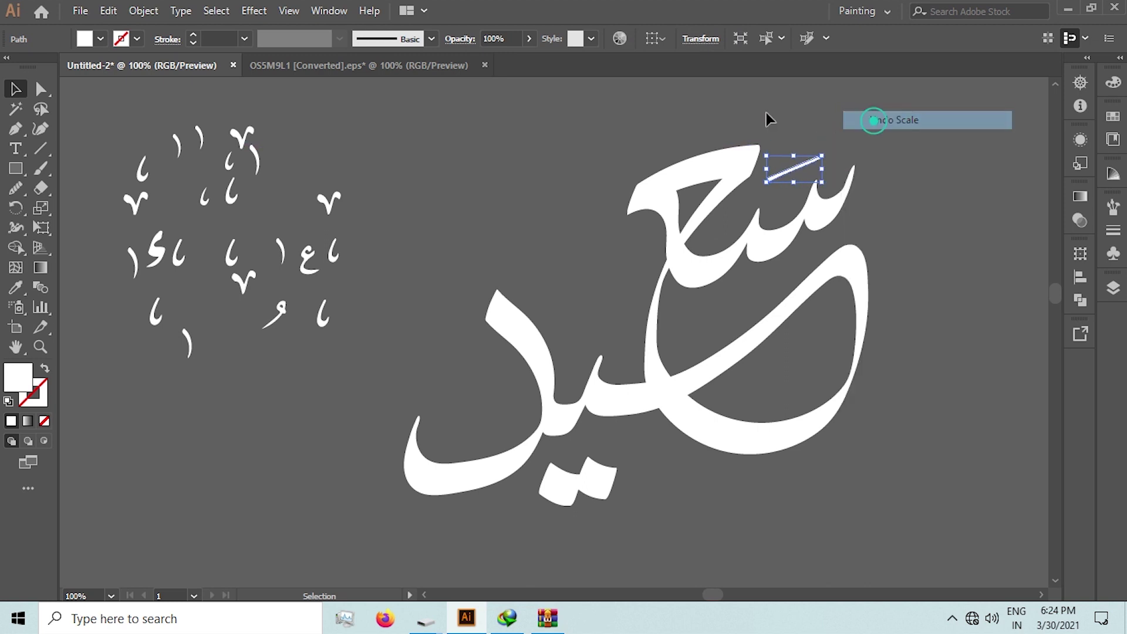
pyautogui.click(722, 112)
pyautogui.scroll(-1, 476, 207)
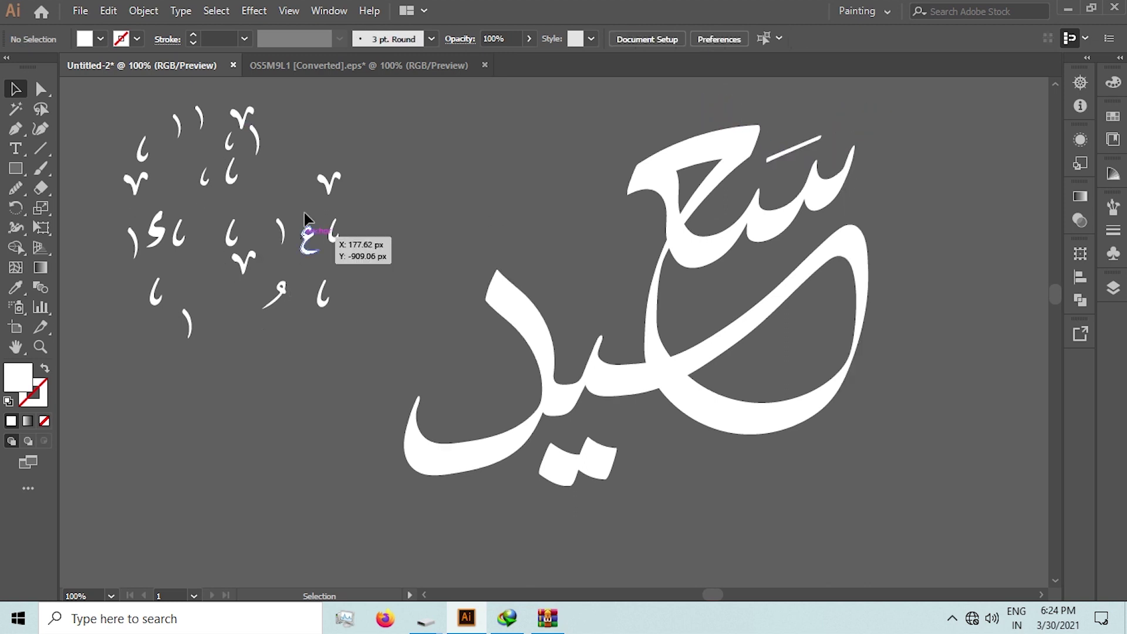
# Rearrange the loose glyphs, move the hamza to the lower left, and enlarge the diacritic group
pyautogui.moveTo(325, 186); pyautogui.dragTo(602, 231)
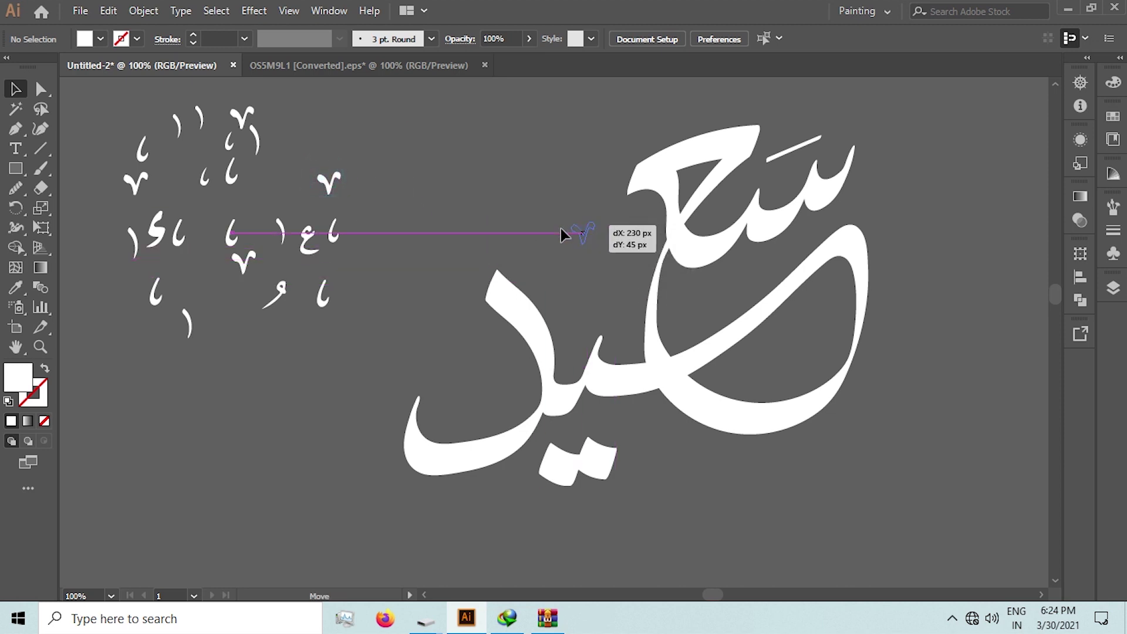
pyautogui.moveTo(591, 232); pyautogui.dragTo(456, 184)
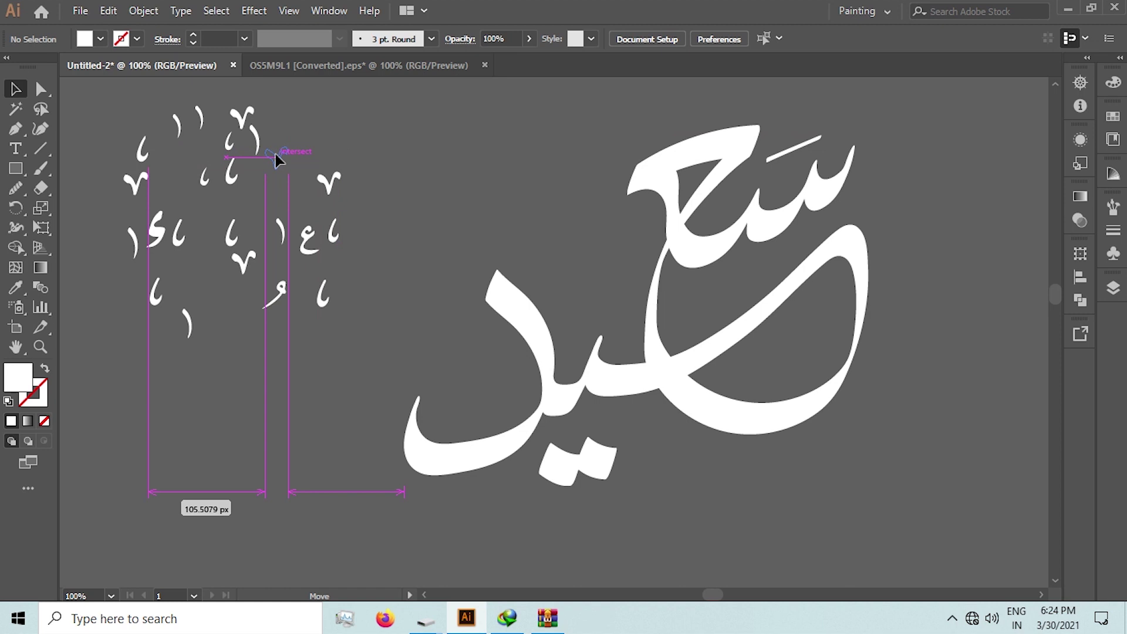
pyautogui.moveTo(456, 183); pyautogui.dragTo(285, 148)
pyautogui.scroll(1, 301, 176)
pyautogui.moveTo(154, 251); pyautogui.dragTo(89, 463)
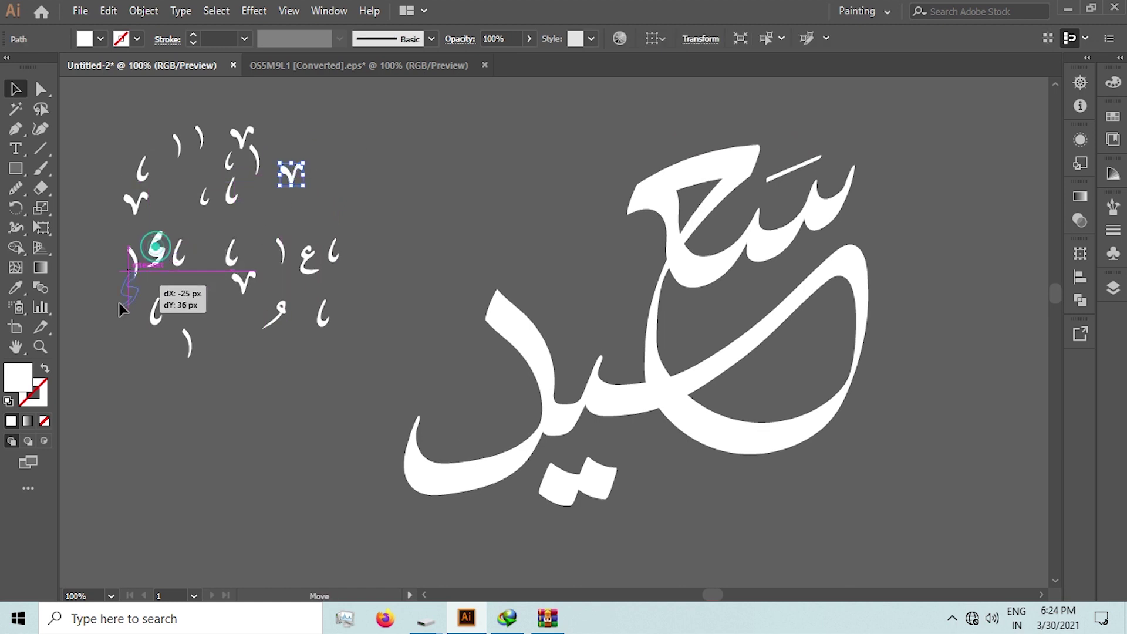
pyautogui.moveTo(355, 121); pyautogui.dragTo(131, 371)
pyautogui.moveTo(340, 358); pyautogui.dragTo(390, 406)
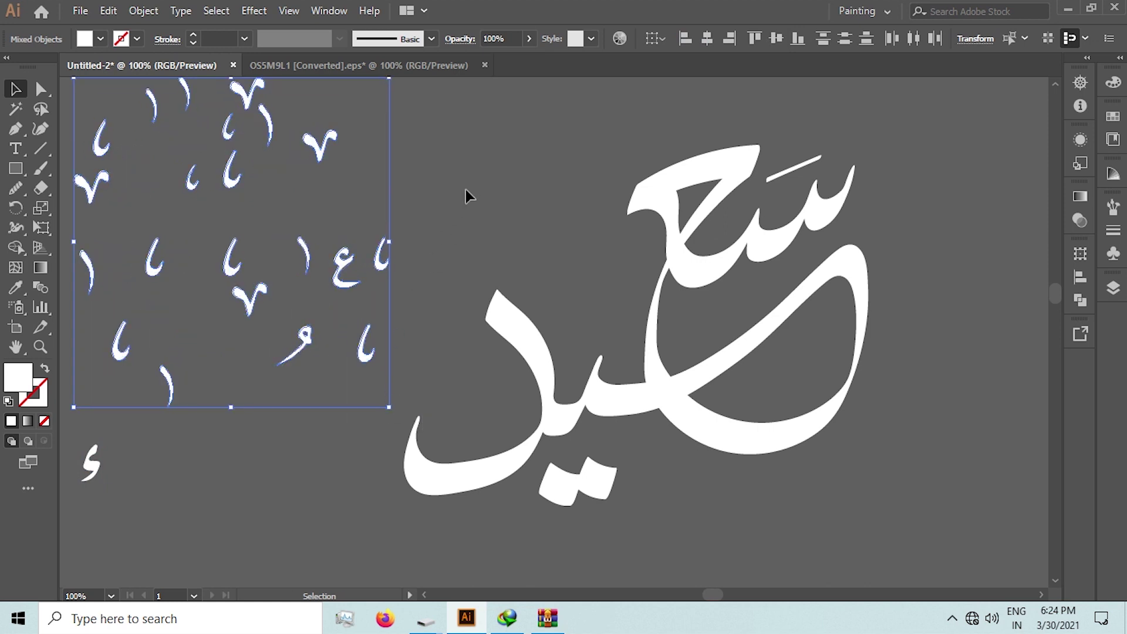
pyautogui.click(466, 185)
# Drag the ع, V-shaped and other small diacritic glyphs onto the calligraphy word
pyautogui.moveTo(323, 148)
pyautogui.mouseDown()
pyautogui.moveTo(565, 234)
pyautogui.moveTo(577, 322)
pyautogui.moveTo(684, 321)
pyautogui.mouseUp()
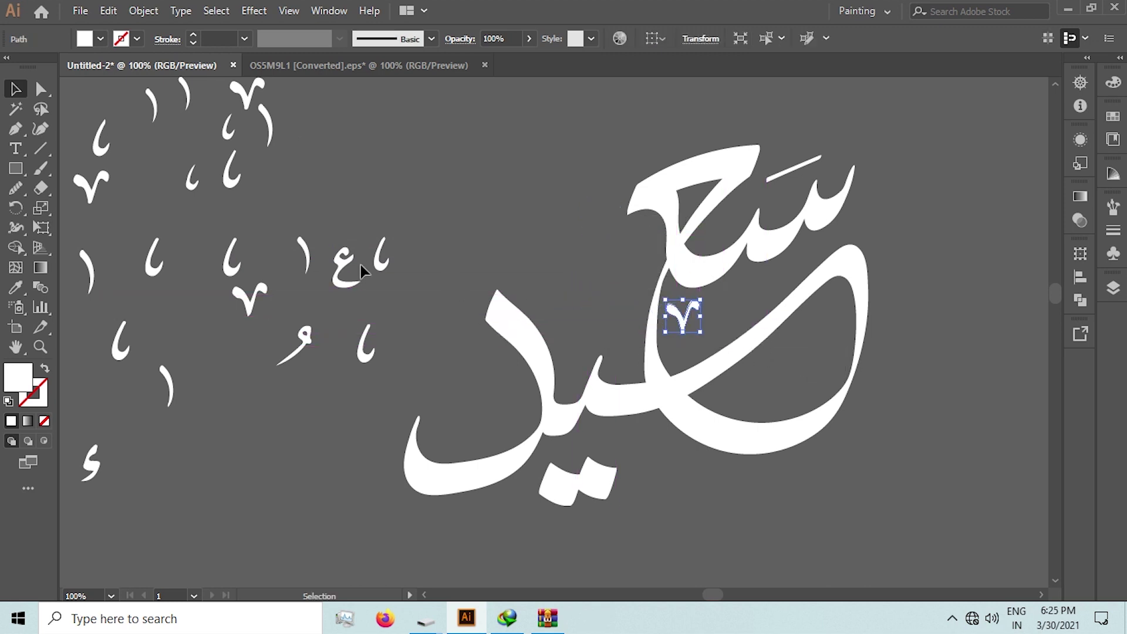
pyautogui.moveTo(345, 271); pyautogui.dragTo(605, 207)
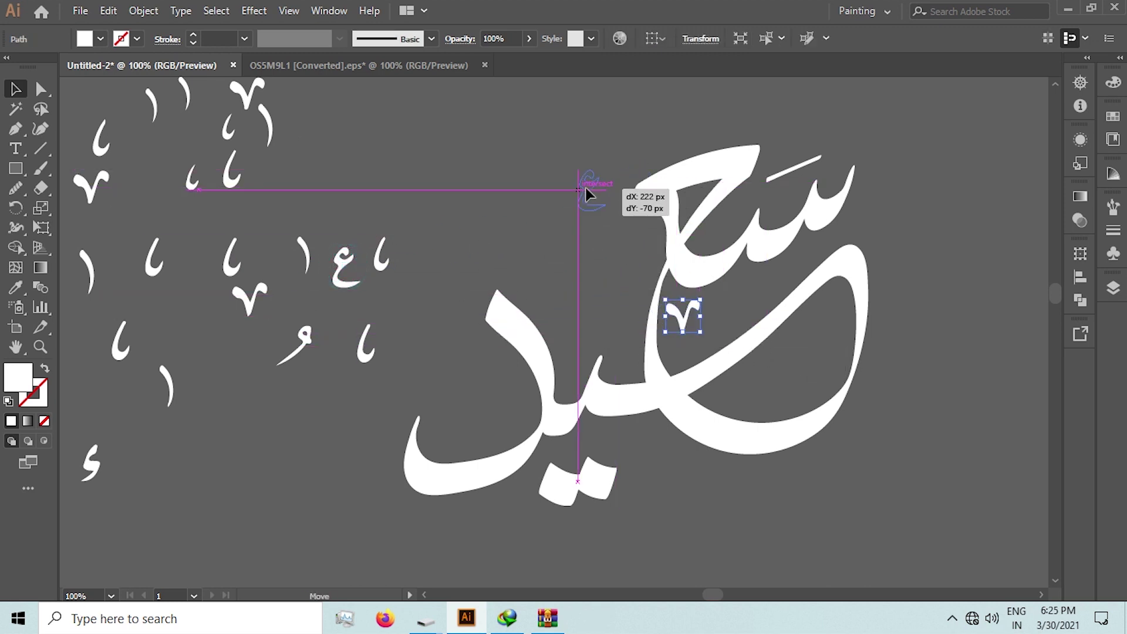
pyautogui.moveTo(606, 210)
pyautogui.mouseDown()
pyautogui.moveTo(618, 176)
pyautogui.moveTo(619, 270)
pyautogui.moveTo(649, 239)
pyautogui.moveTo(636, 237)
pyautogui.mouseUp()
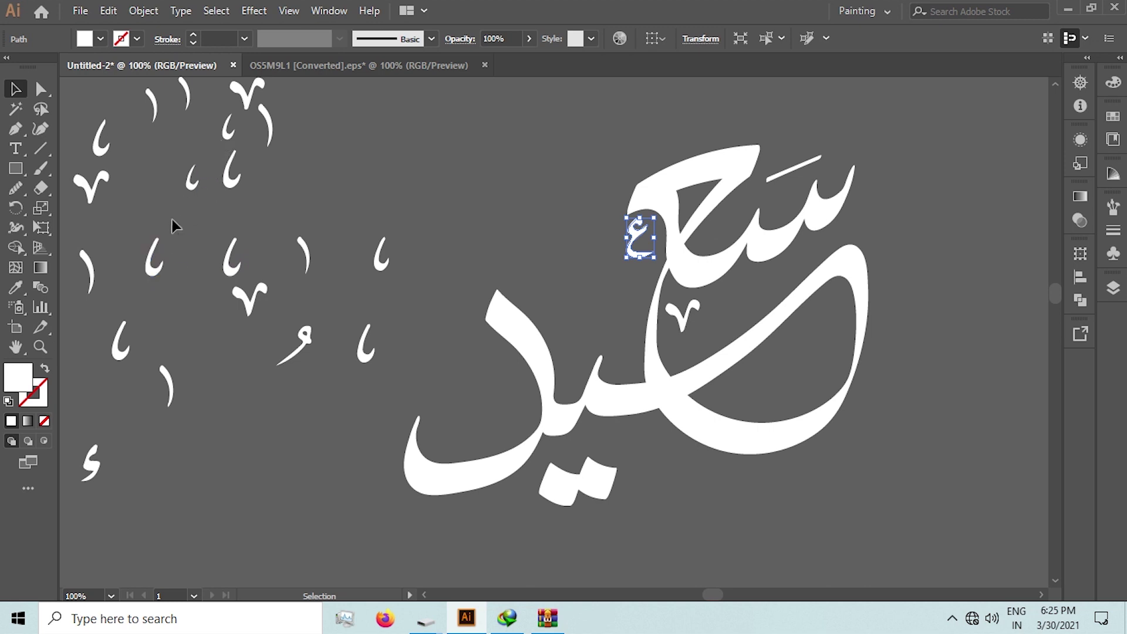
pyautogui.scroll(1, 171, 231)
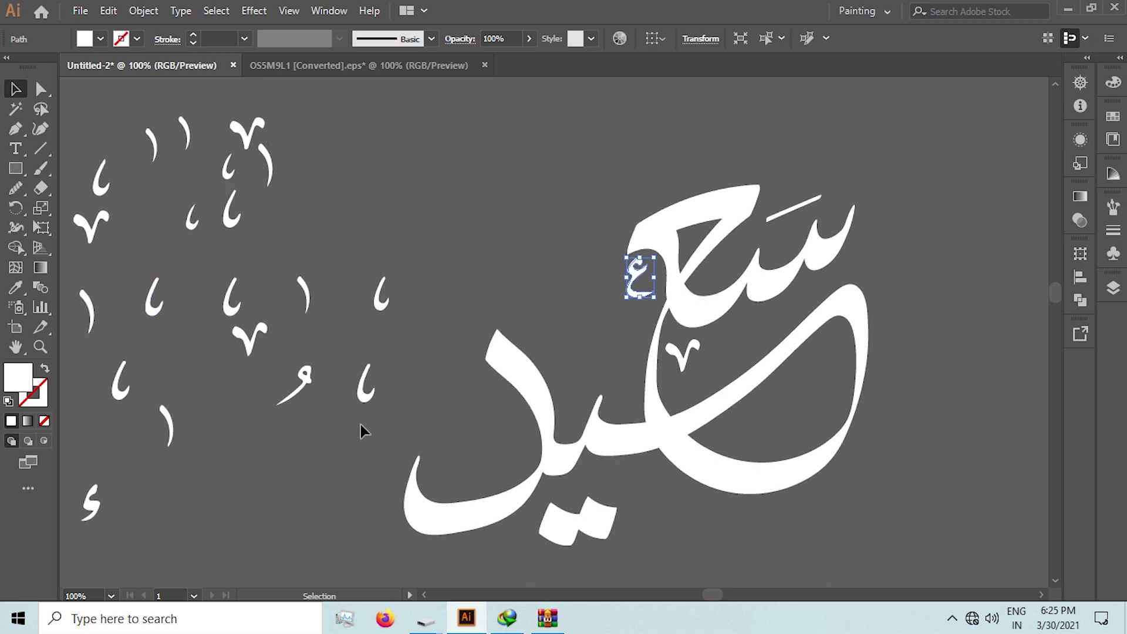
pyautogui.moveTo(253, 345); pyautogui.dragTo(588, 389)
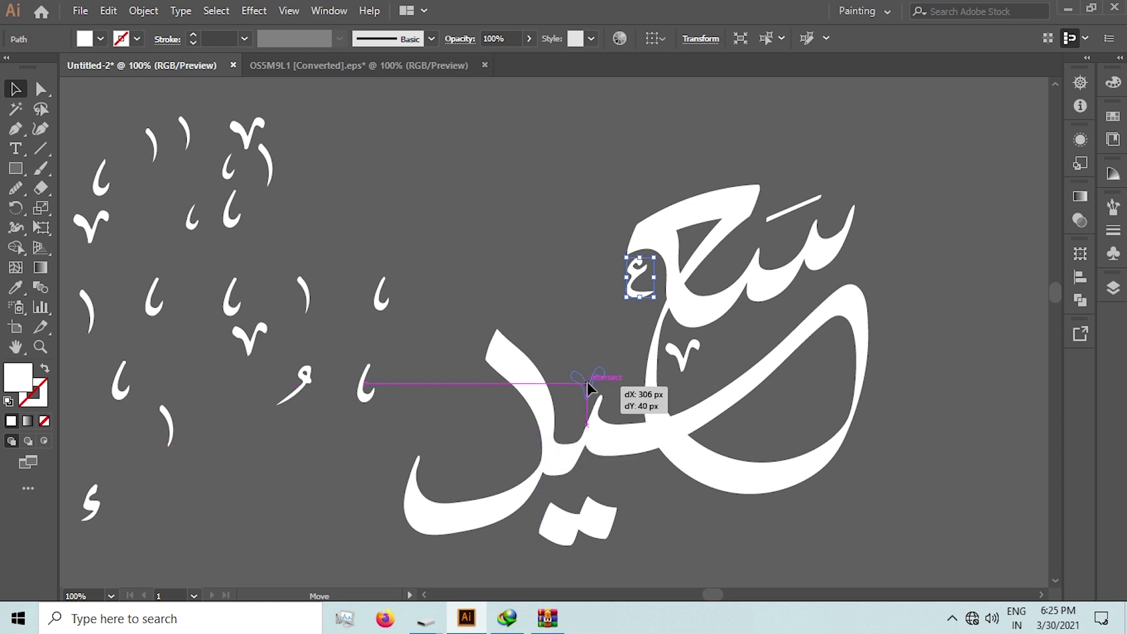
pyautogui.moveTo(587, 385); pyautogui.dragTo(587, 385)
pyautogui.moveTo(119, 384); pyautogui.dragTo(813, 387)
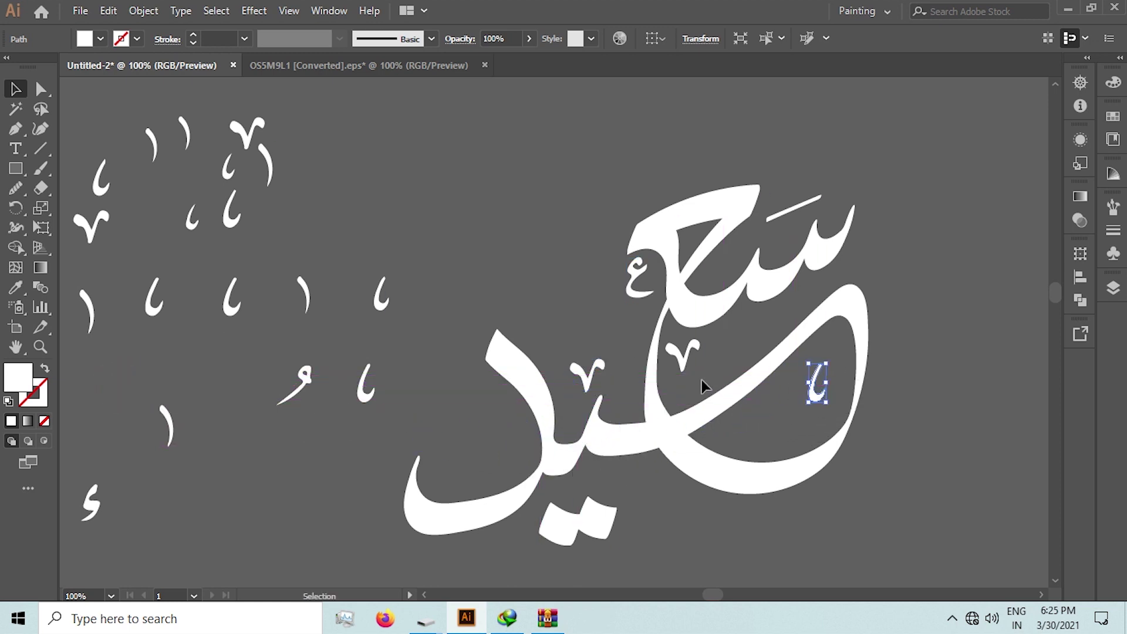
pyautogui.moveTo(636, 296); pyautogui.dragTo(600, 238)
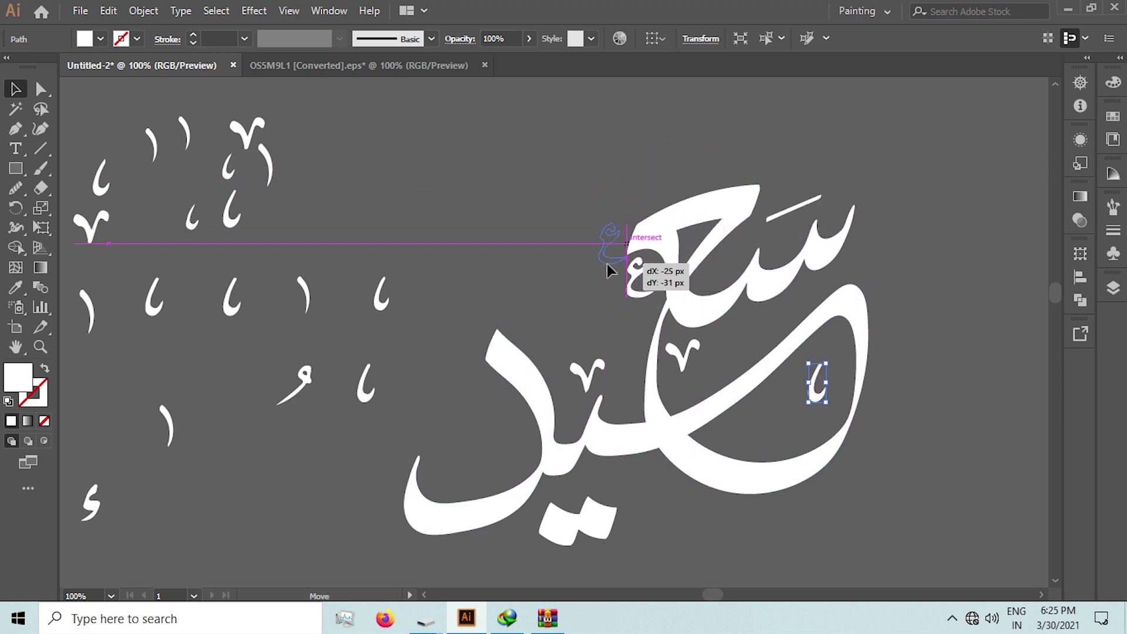
# Set the ع mark beside the top stroke, the curved mark mid-word, and the V mark below the loop
pyautogui.moveTo(600, 238); pyautogui.dragTo(606, 271)
pyautogui.click(399, 202)
pyautogui.moveTo(269, 170)
pyautogui.mouseDown()
pyautogui.moveTo(871, 295)
pyautogui.moveTo(878, 310)
pyautogui.mouseUp()
pyautogui.moveTo(319, 312); pyautogui.dragTo(561, 419)
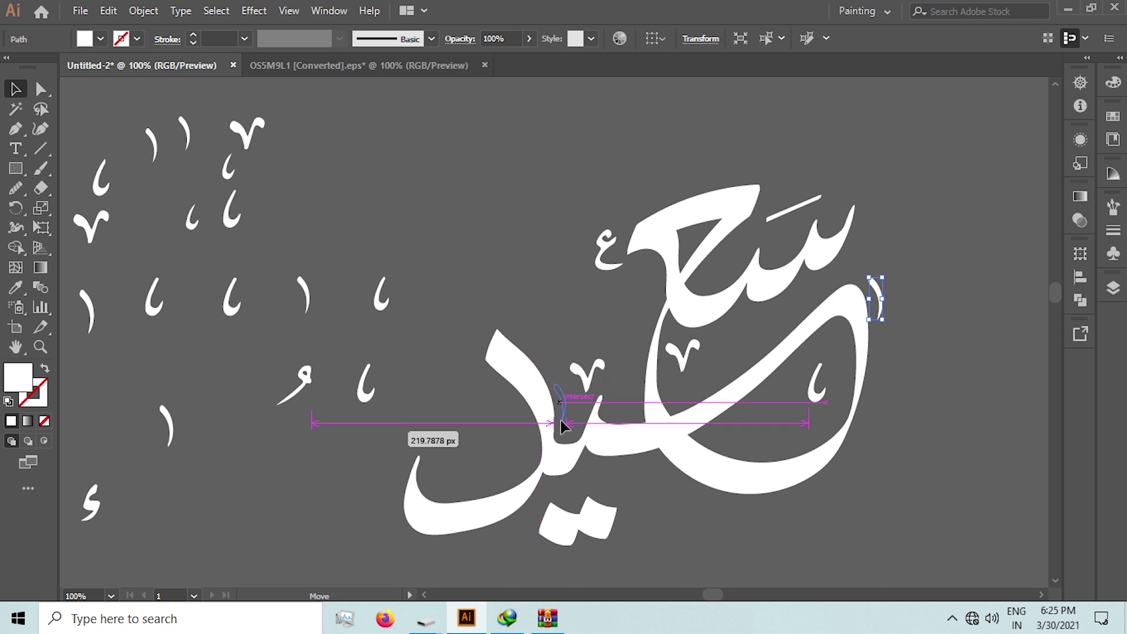
pyautogui.moveTo(561, 420); pyautogui.dragTo(558, 419)
pyautogui.moveTo(585, 377); pyautogui.dragTo(649, 492)
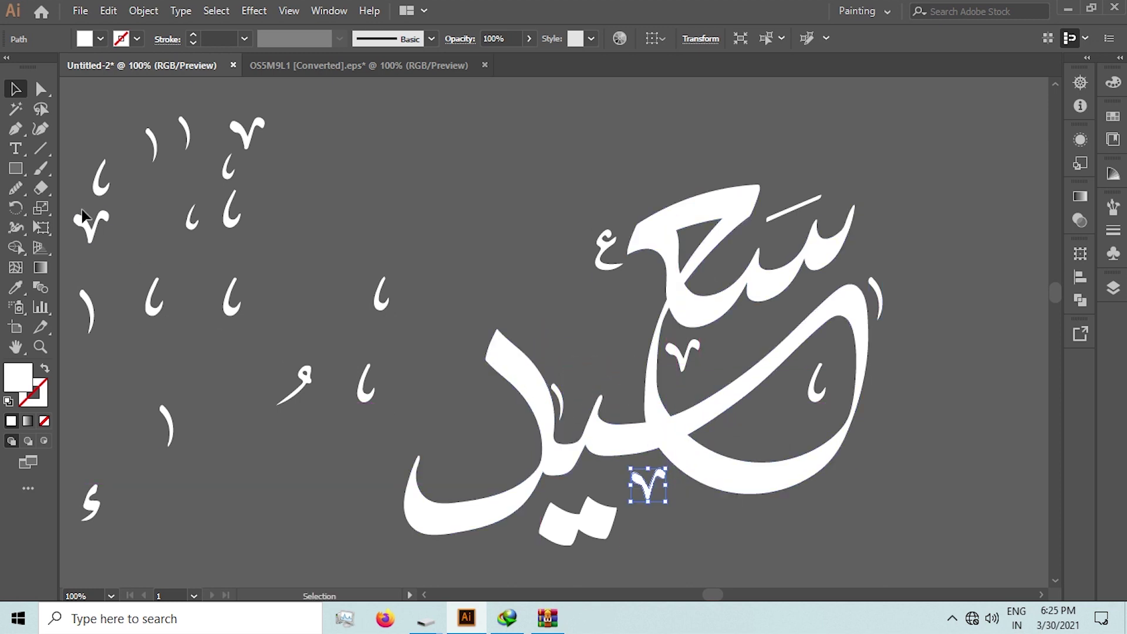
pyautogui.scroll(-1, 83, 216)
pyautogui.moveTo(100, 157)
pyautogui.mouseDown()
pyautogui.moveTo(446, 418)
pyautogui.moveTo(475, 418)
pyautogui.mouseUp()
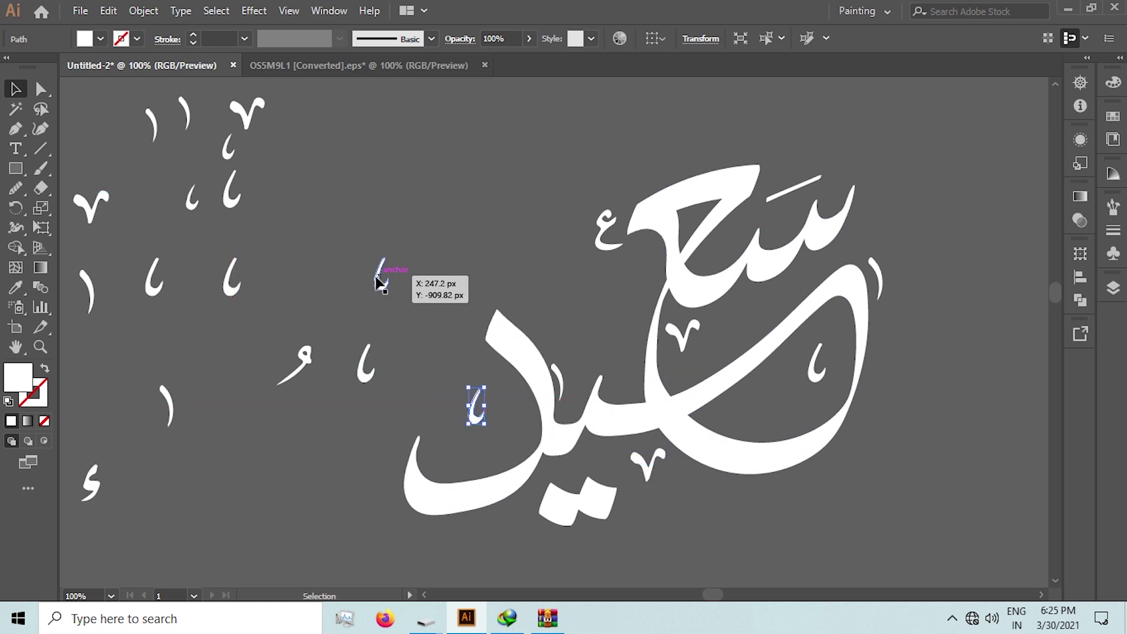
# Place further loose marks on the word's left part and inside the loop
pyautogui.moveTo(376, 278); pyautogui.dragTo(592, 333)
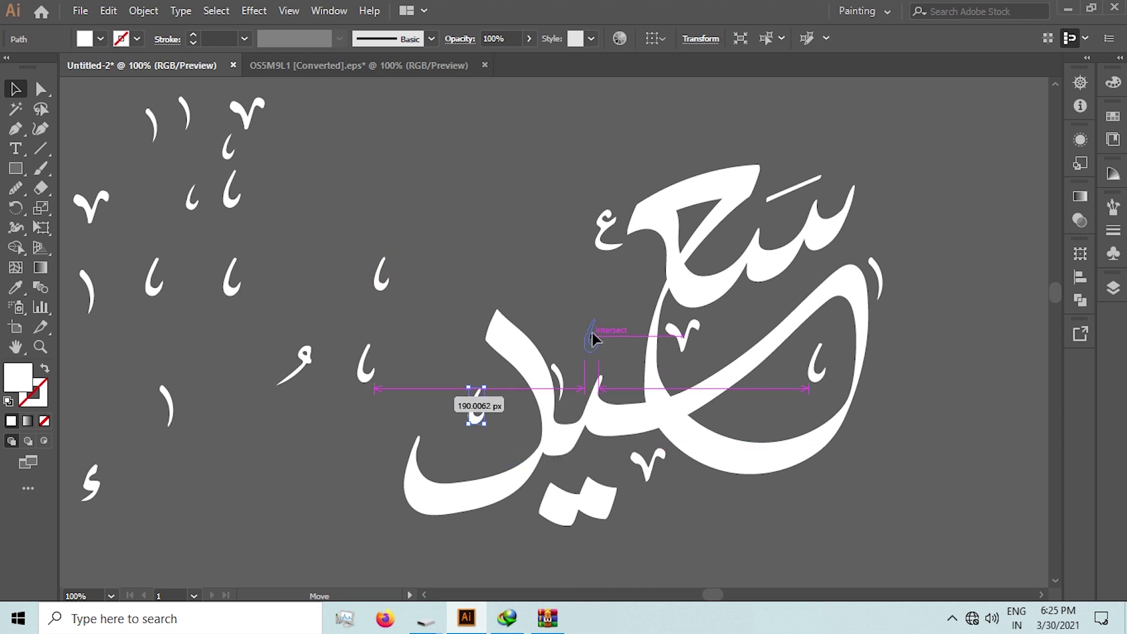
pyautogui.moveTo(593, 332)
pyautogui.mouseDown()
pyautogui.moveTo(510, 449)
pyautogui.moveTo(457, 482)
pyautogui.moveTo(708, 335)
pyautogui.moveTo(736, 219)
pyautogui.moveTo(788, 235)
pyautogui.mouseUp()
pyautogui.click(451, 390)
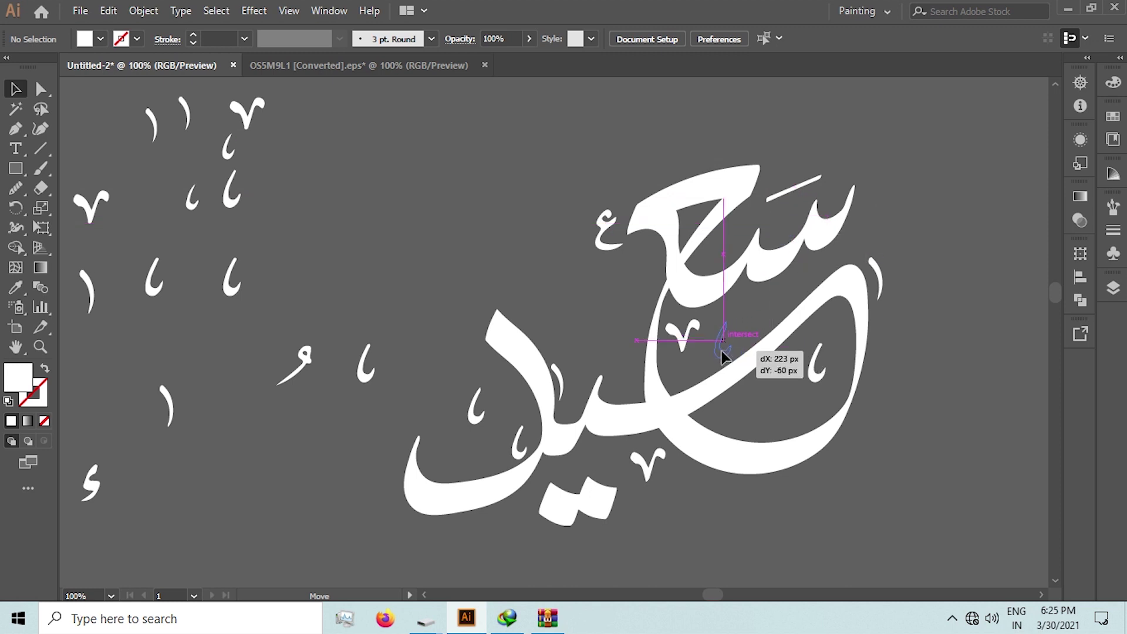
pyautogui.moveTo(780, 249); pyautogui.dragTo(713, 358)
pyautogui.click(470, 260)
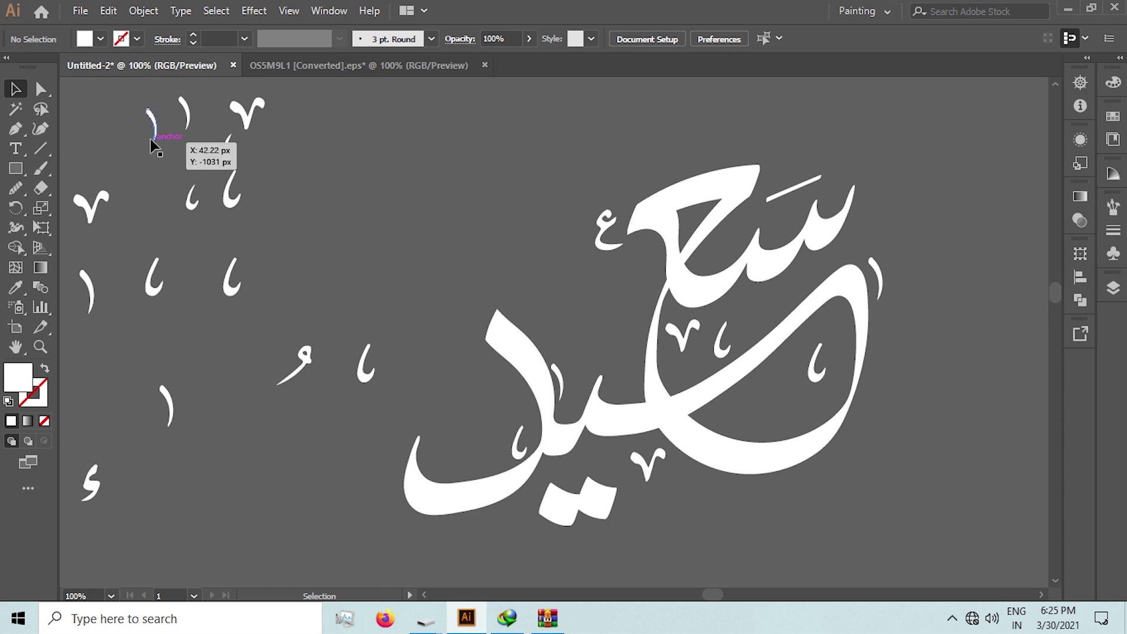
pyautogui.moveTo(190, 113)
pyautogui.mouseDown()
pyautogui.moveTo(767, 183)
pyautogui.moveTo(778, 175)
pyautogui.moveTo(496, 414)
pyautogui.moveTo(495, 375)
pyautogui.moveTo(529, 314)
pyautogui.moveTo(382, 231)
pyautogui.moveTo(262, 228)
pyautogui.moveTo(276, 204)
pyautogui.mouseUp()
pyautogui.click(422, 264)
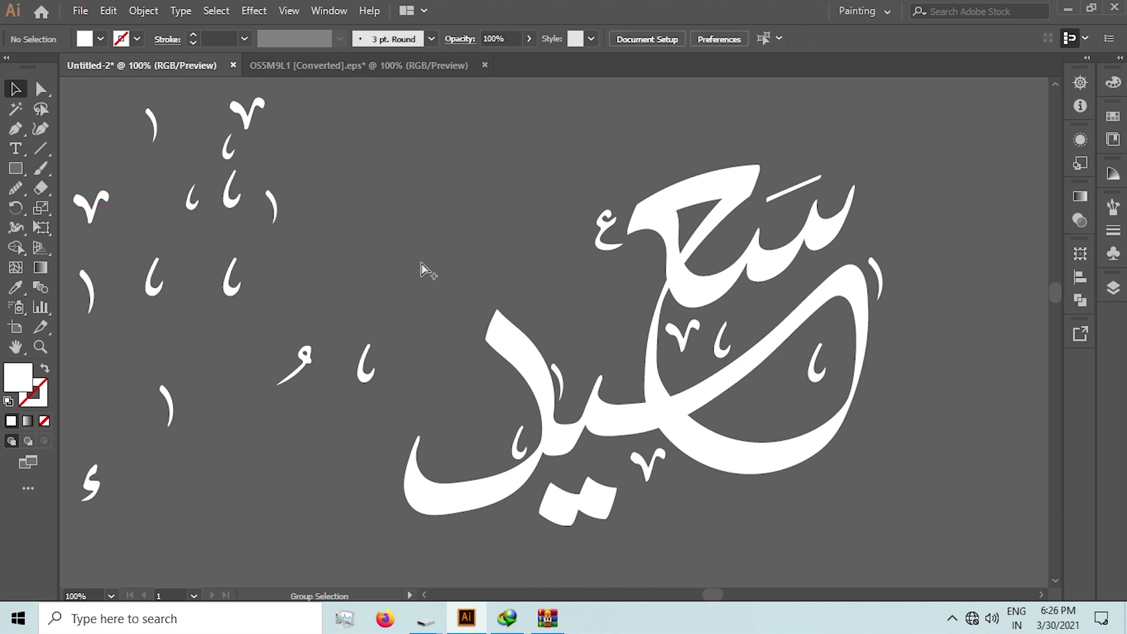
pyautogui.keyDown('alt'); pyautogui.scroll(-2, 422, 263); pyautogui.keyUp('alt')
# Select the leftover loose marks and move the hamza onto the black calligraphy
pyautogui.moveTo(414, 178); pyautogui.dragTo(201, 399)
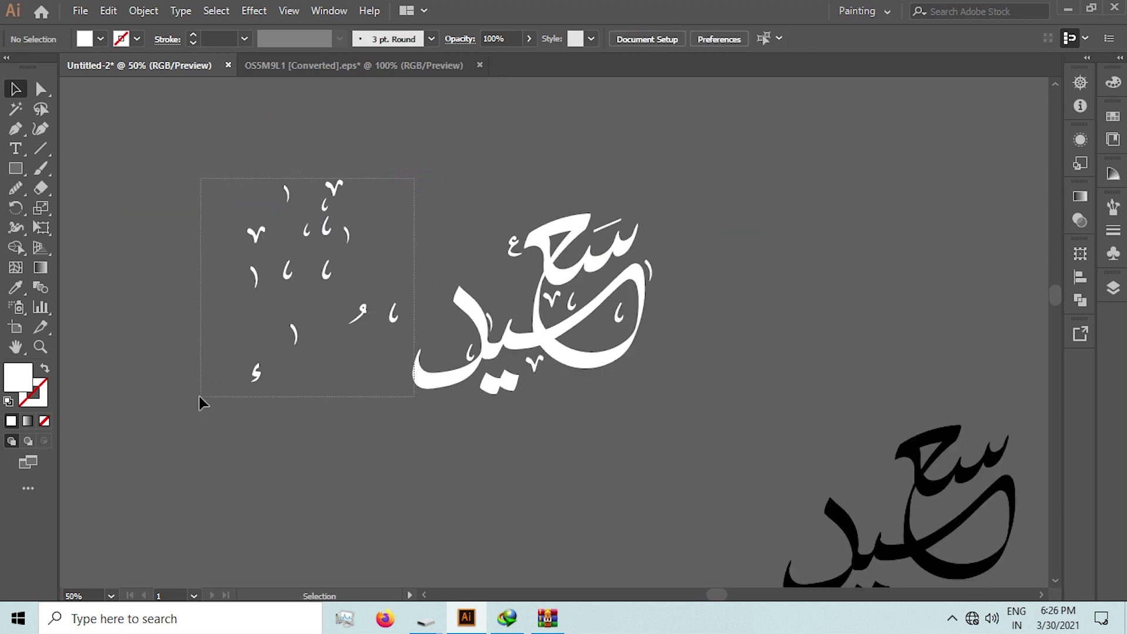
pyautogui.click(136, 203)
pyautogui.moveTo(345, 369); pyautogui.dragTo(403, 344)
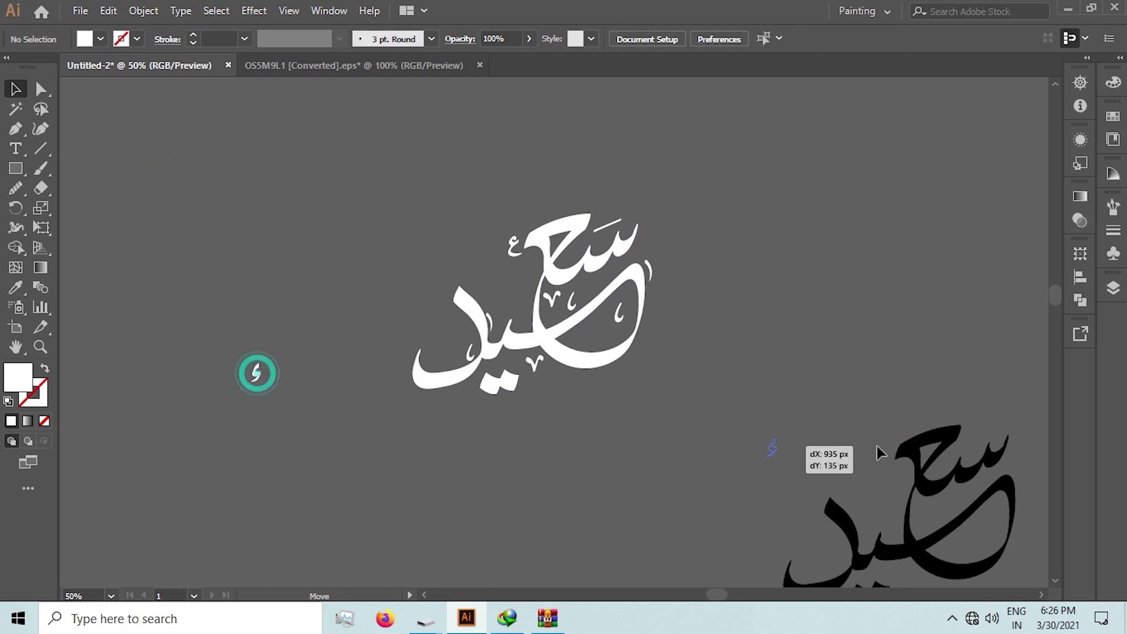
pyautogui.moveTo(257, 374); pyautogui.dragTo(877, 492)
pyautogui.click(718, 402)
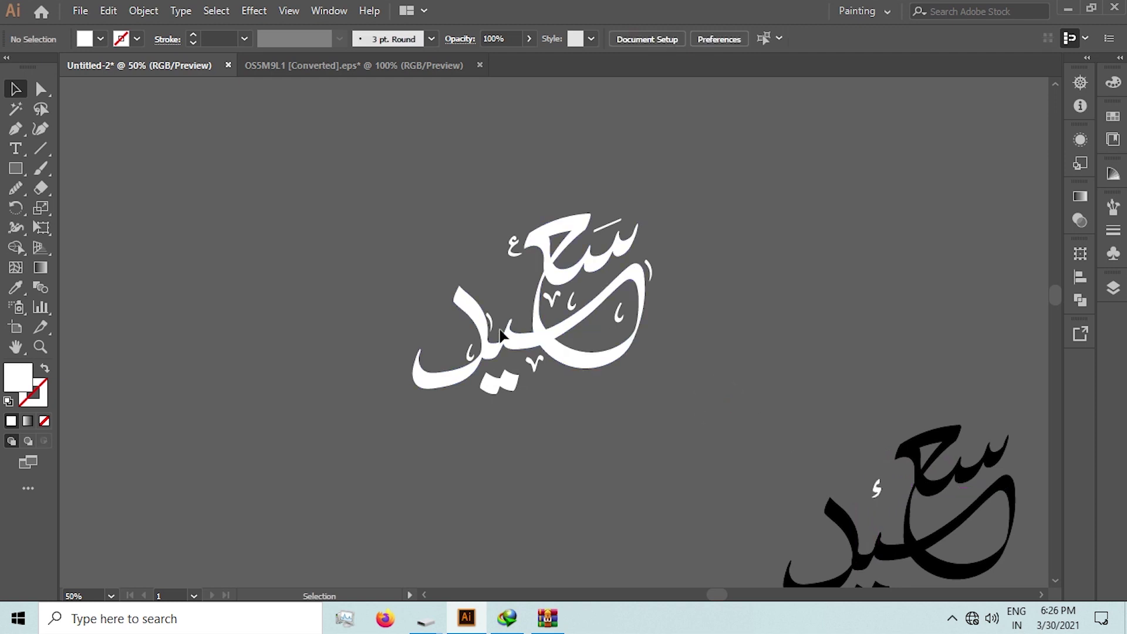
pyautogui.scroll(2, 498, 325)
# Enlarge the small V-shaped mark and place a copy near the word's top left
pyautogui.moveTo(435, 367)
pyautogui.mouseDown()
pyautogui.moveTo(424, 347)
pyautogui.moveTo(440, 368)
pyautogui.mouseUp()
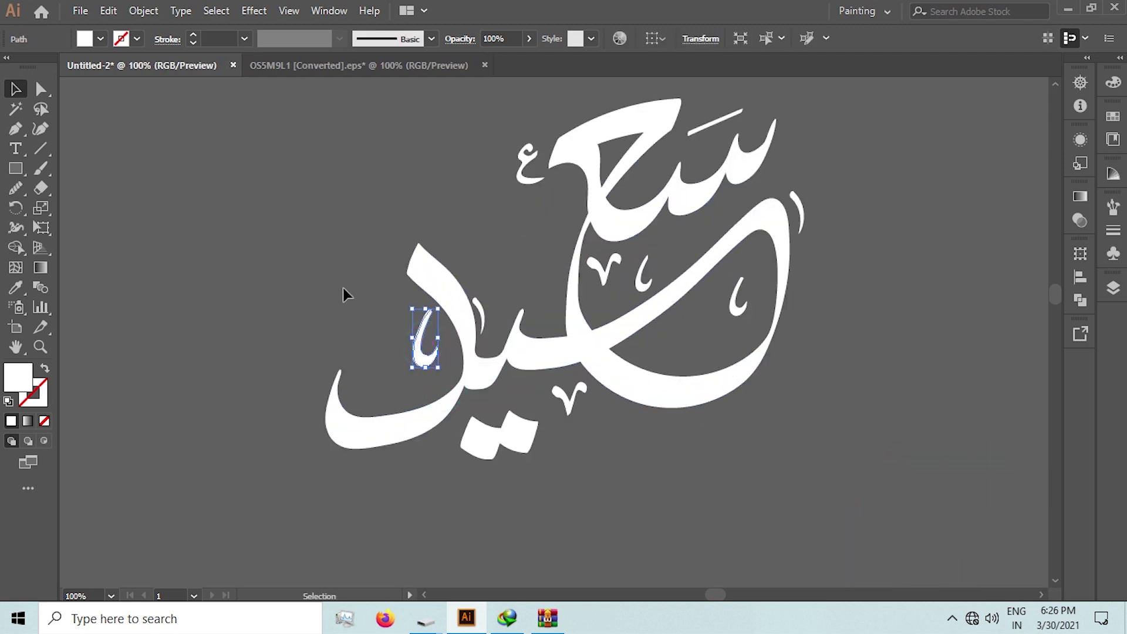
pyautogui.click(345, 287)
pyautogui.click(566, 393)
pyautogui.moveTo(587, 416)
pyautogui.mouseDown()
pyautogui.moveTo(597, 425)
pyautogui.moveTo(562, 401)
pyautogui.moveTo(535, 230)
pyautogui.mouseUp()
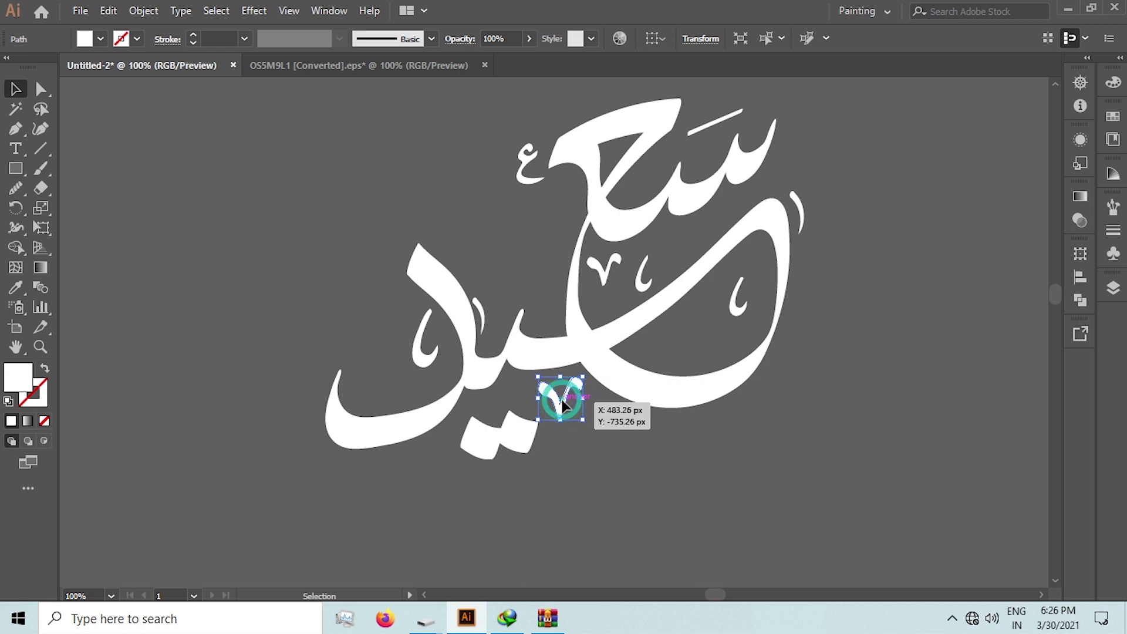
pyautogui.moveTo(535, 230); pyautogui.dragTo(467, 260)
pyautogui.click(558, 295)
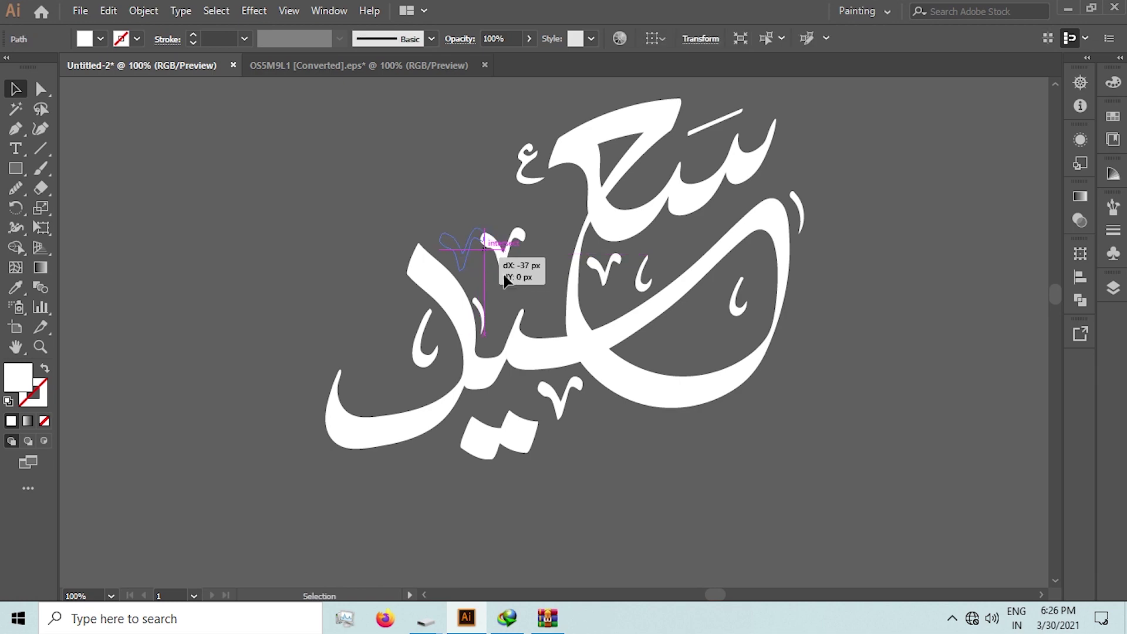
pyautogui.moveTo(467, 259); pyautogui.dragTo(468, 260)
# Bring both calligraphy copies into view and select the white calligraphy word
pyautogui.scroll(4, 403, 246)
pyautogui.scroll(-2, 477, 286)
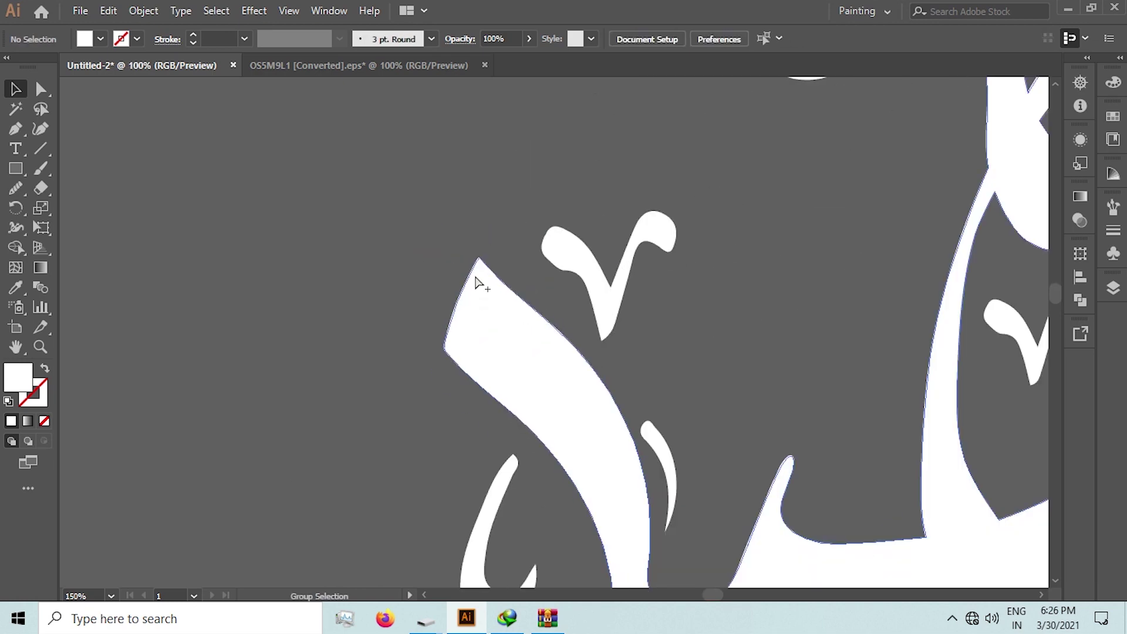
pyautogui.scroll(-2, 493, 296)
pyautogui.scroll(3, 704, 258)
pyautogui.scroll(-4, 701, 255)
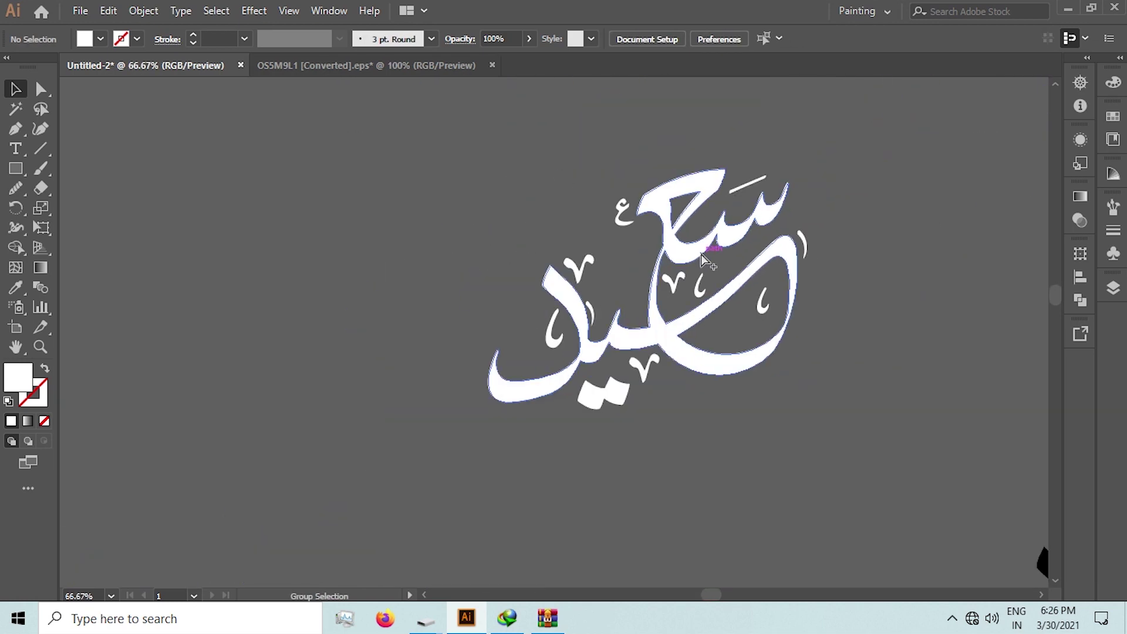
pyautogui.scroll(-1, 675, 360)
pyautogui.moveTo(768, 417); pyautogui.dragTo(649, 397)
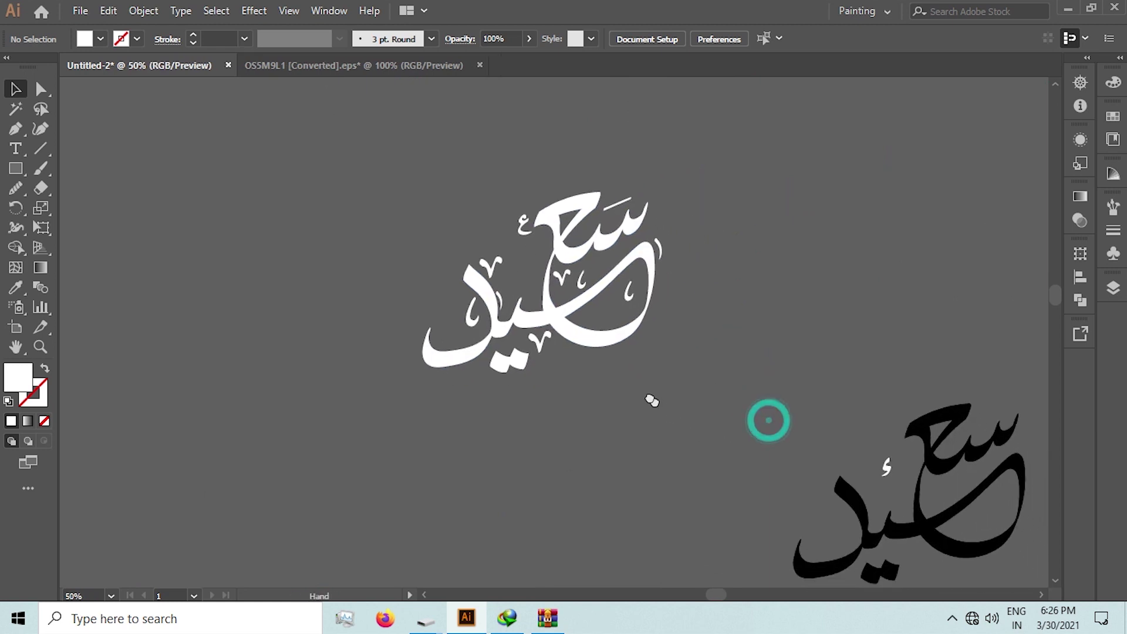
pyautogui.click(382, 209)
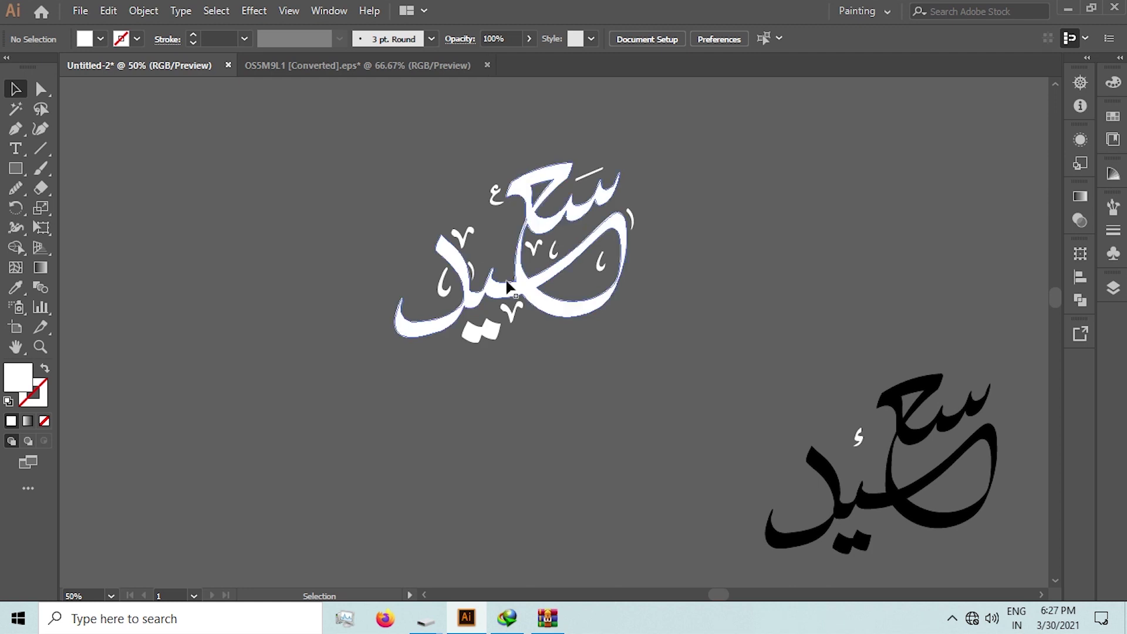
pyautogui.scroll(3, 586, 300)
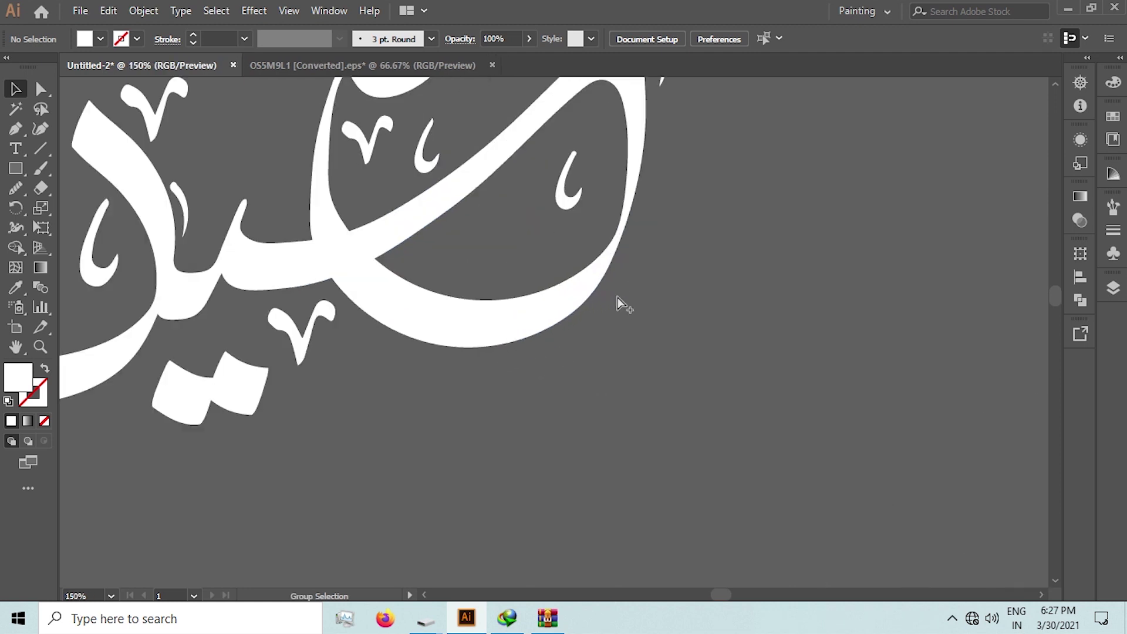
pyautogui.click(596, 267)
# Smooth the inner right edge of the word's loop with the Smooth tool
pyautogui.click(15, 188)
pyautogui.moveTo(629, 260); pyautogui.dragTo(625, 264)
pyautogui.moveTo(633, 206); pyautogui.dragTo(610, 237)
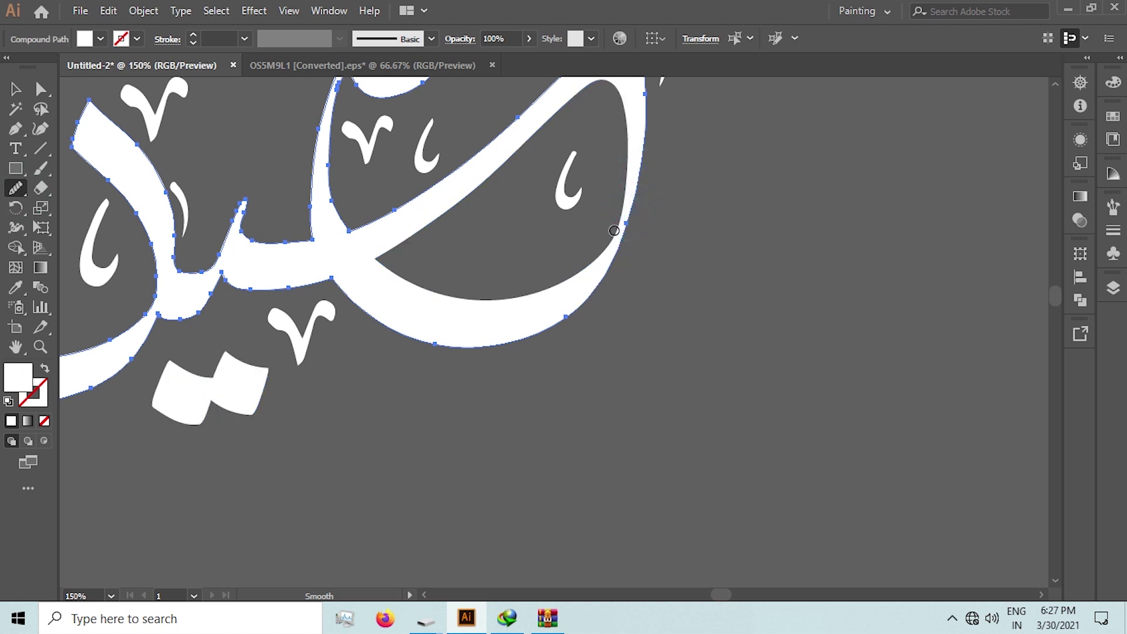
pyautogui.moveTo(634, 164); pyautogui.dragTo(602, 275)
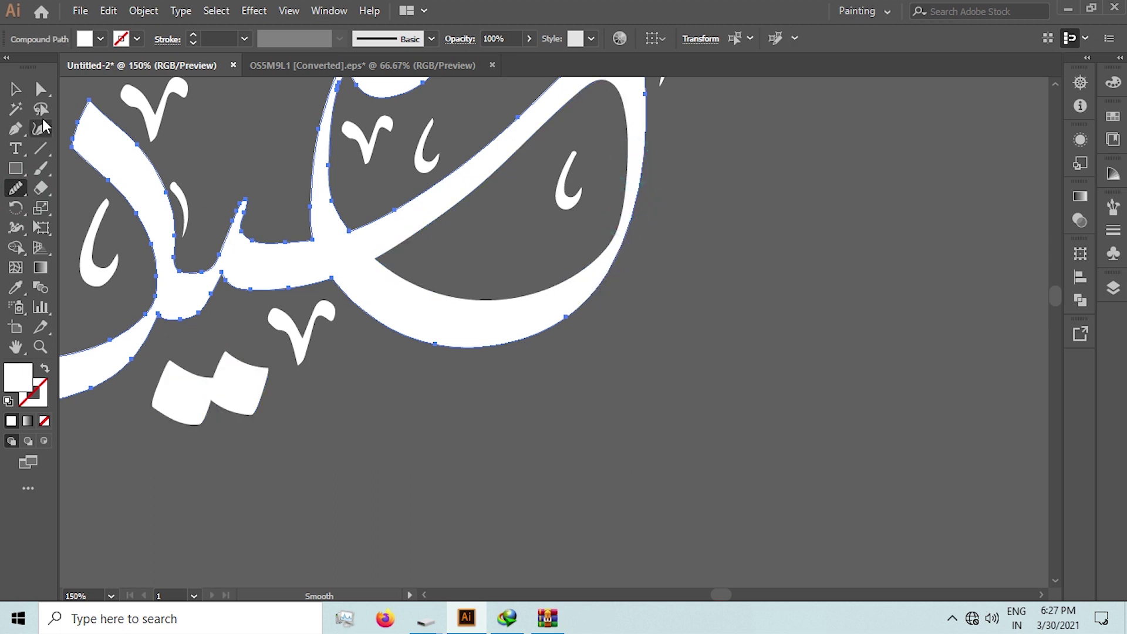
pyautogui.click(16, 89)
pyautogui.click(641, 452)
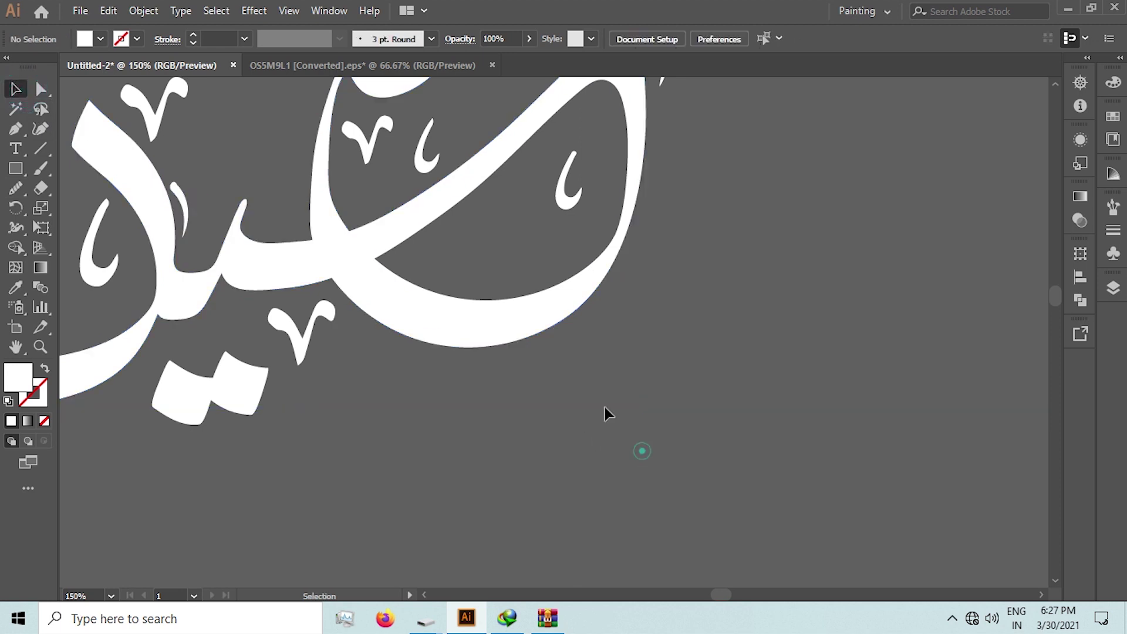
pyautogui.click(502, 303)
pyautogui.click(15, 188)
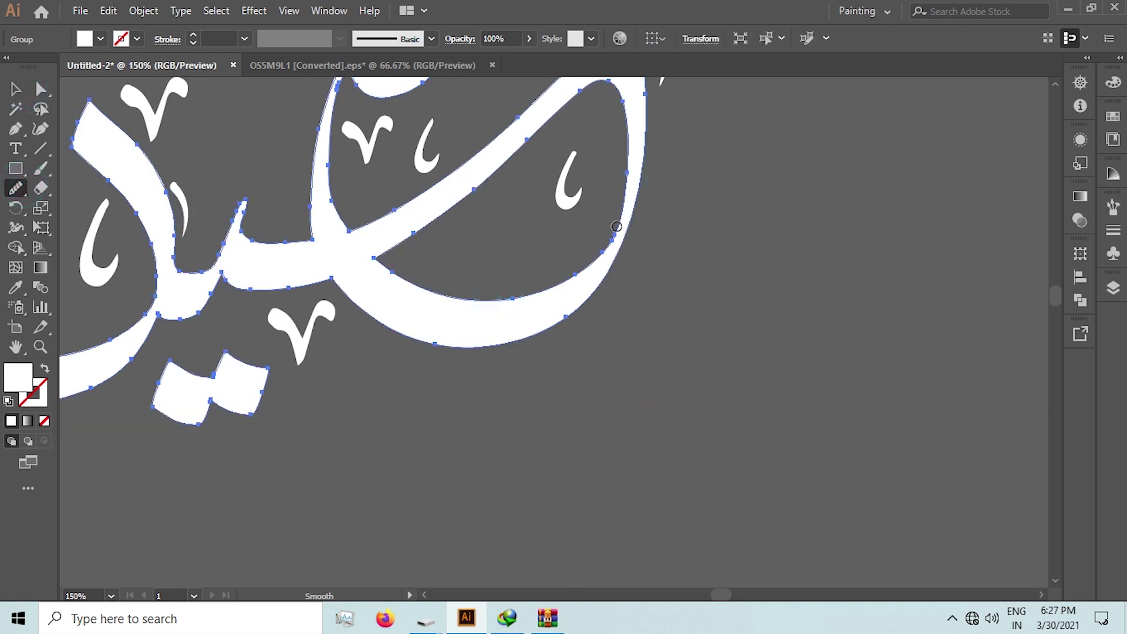
pyautogui.moveTo(624, 166); pyautogui.dragTo(604, 259)
pyautogui.moveTo(631, 160); pyautogui.dragTo(622, 211)
pyautogui.click(15, 88)
pyautogui.click(495, 234)
# Draw a 405 × 145 px rectangle below the gold gradient swatches
pyautogui.scroll(-1, 516, 249)
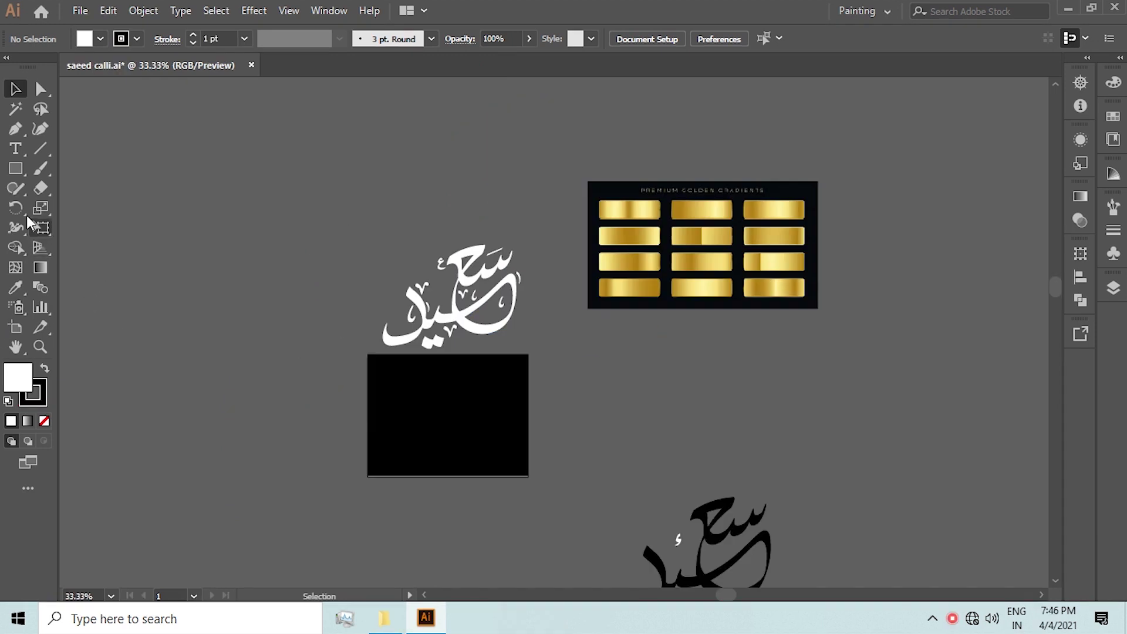
pyautogui.click(15, 169)
pyautogui.moveTo(600, 337); pyautogui.dragTo(758, 394)
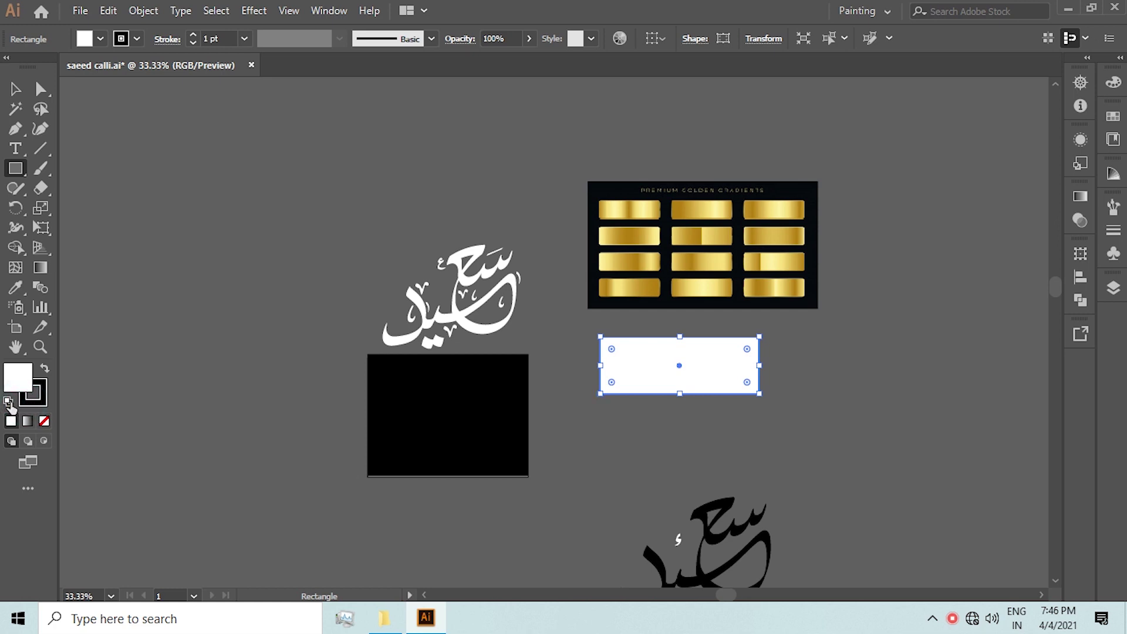
# Remove the rectangle's stroke, give it a gradient fill, and sample gold for the right stop
pyautogui.click(33, 392)
pyautogui.click(44, 421)
pyautogui.click(21, 378)
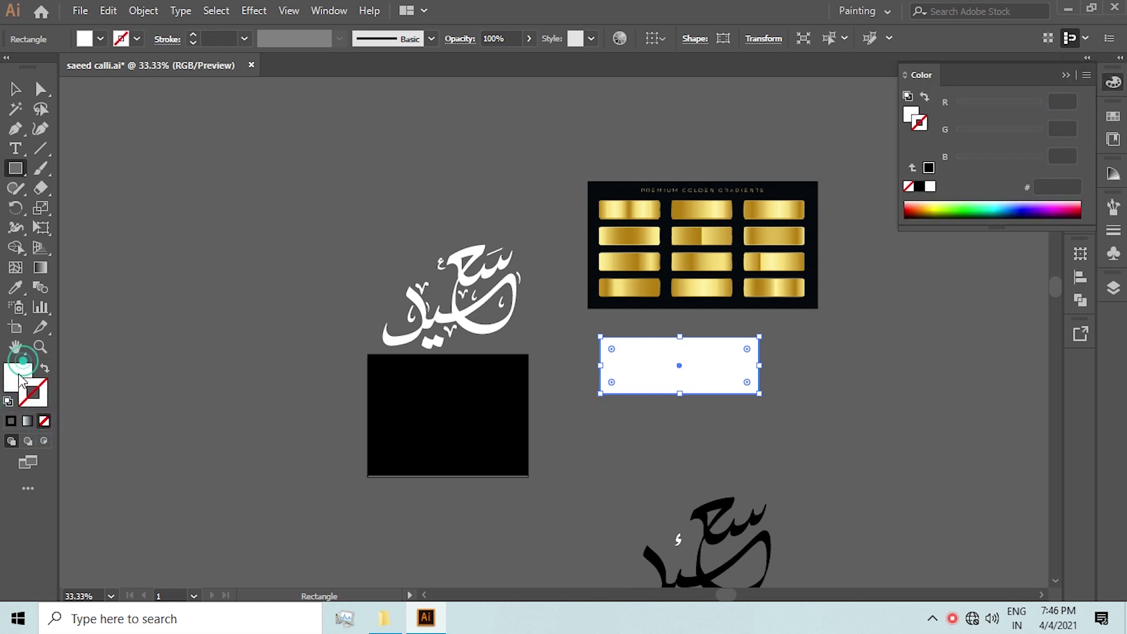
pyautogui.click(27, 421)
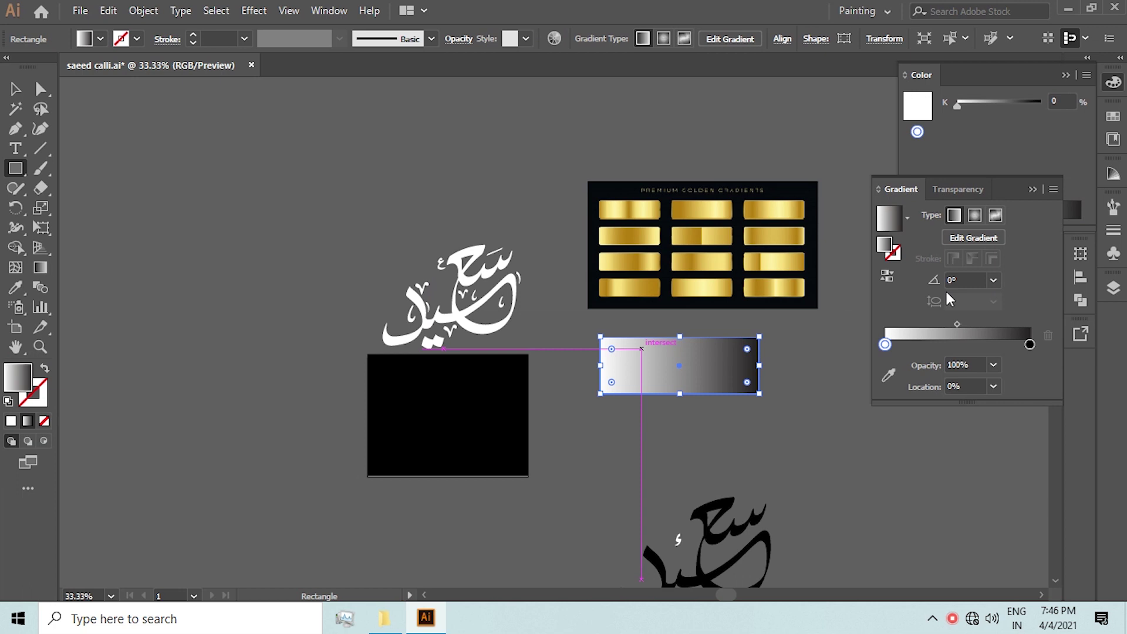
pyautogui.click(1030, 344)
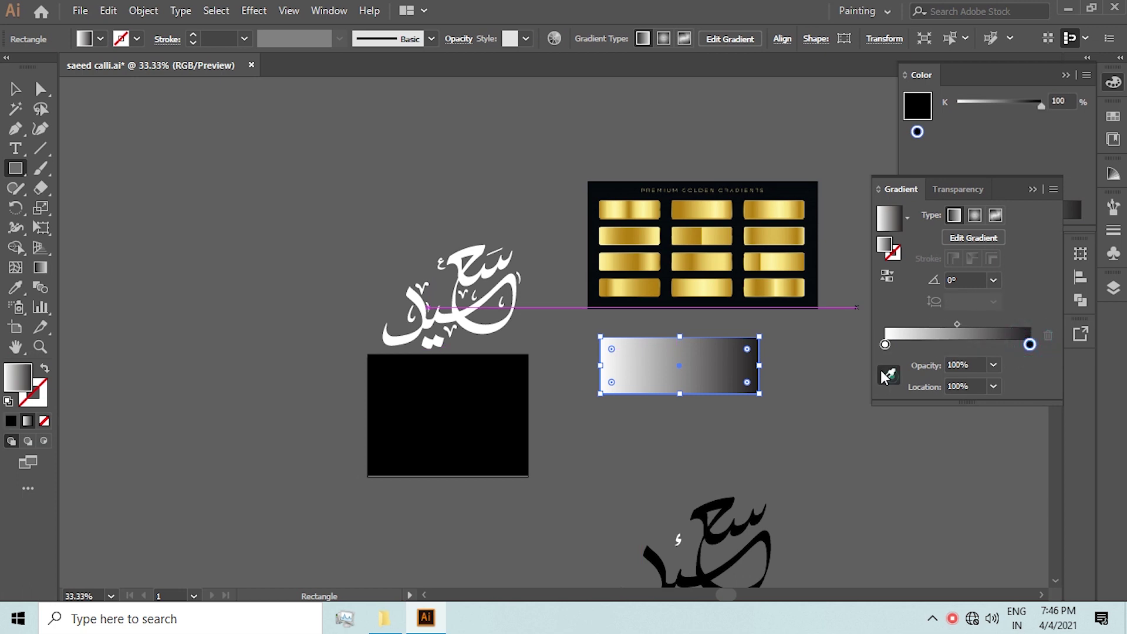
pyautogui.click(884, 376)
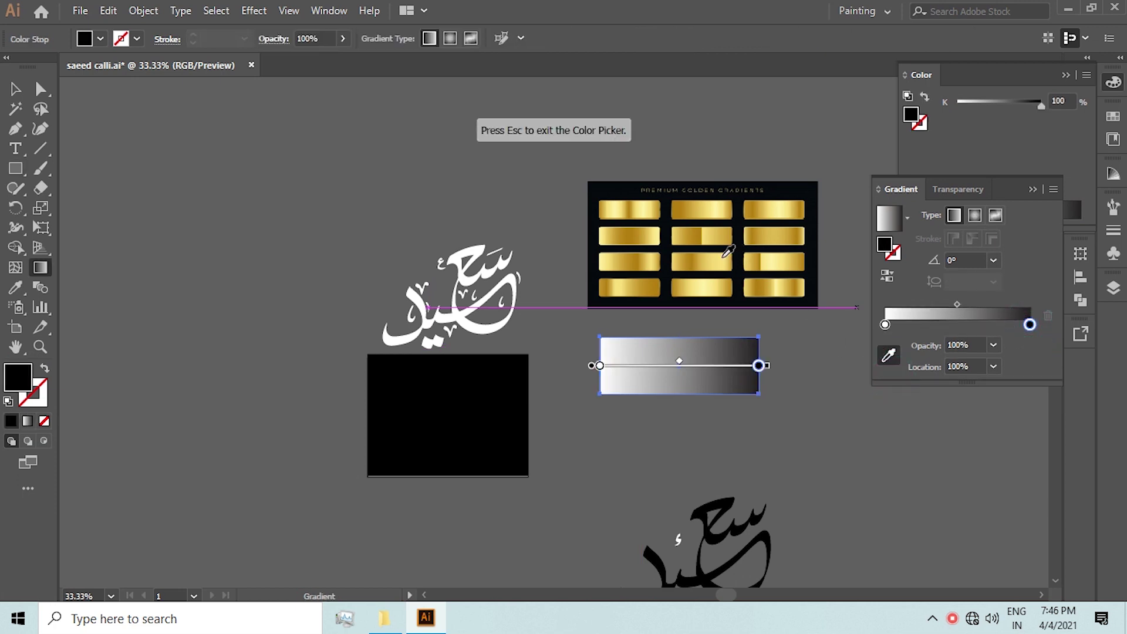
pyautogui.click(730, 287)
# Add a pale yellow middle stop and a dark gold left stop sampled from the swatches
pyautogui.click(885, 324)
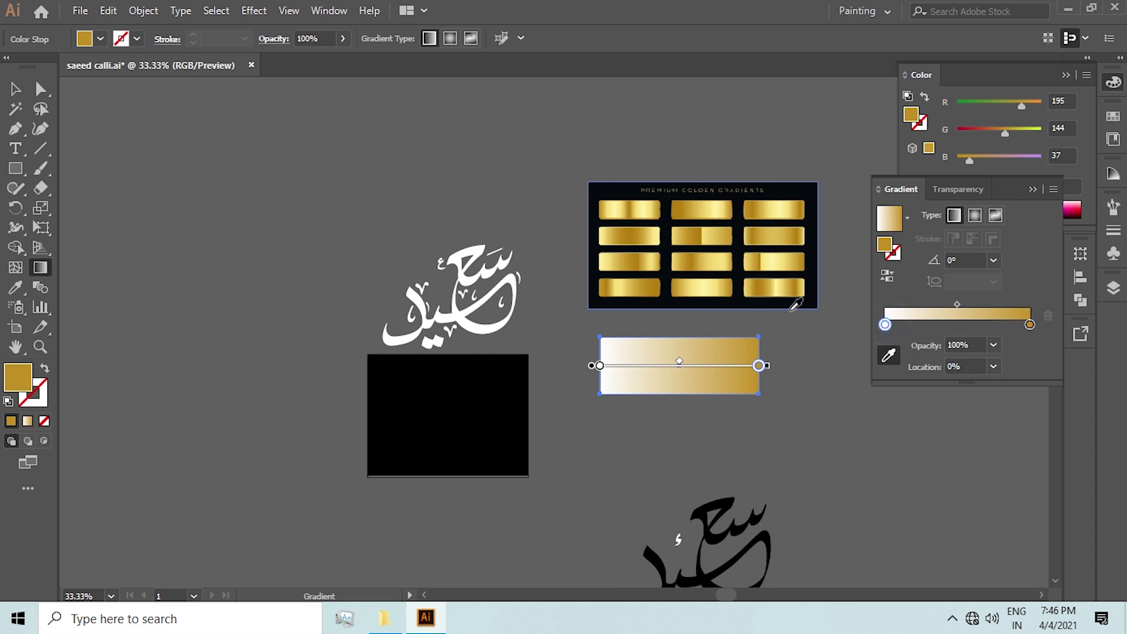
pyautogui.click(711, 283)
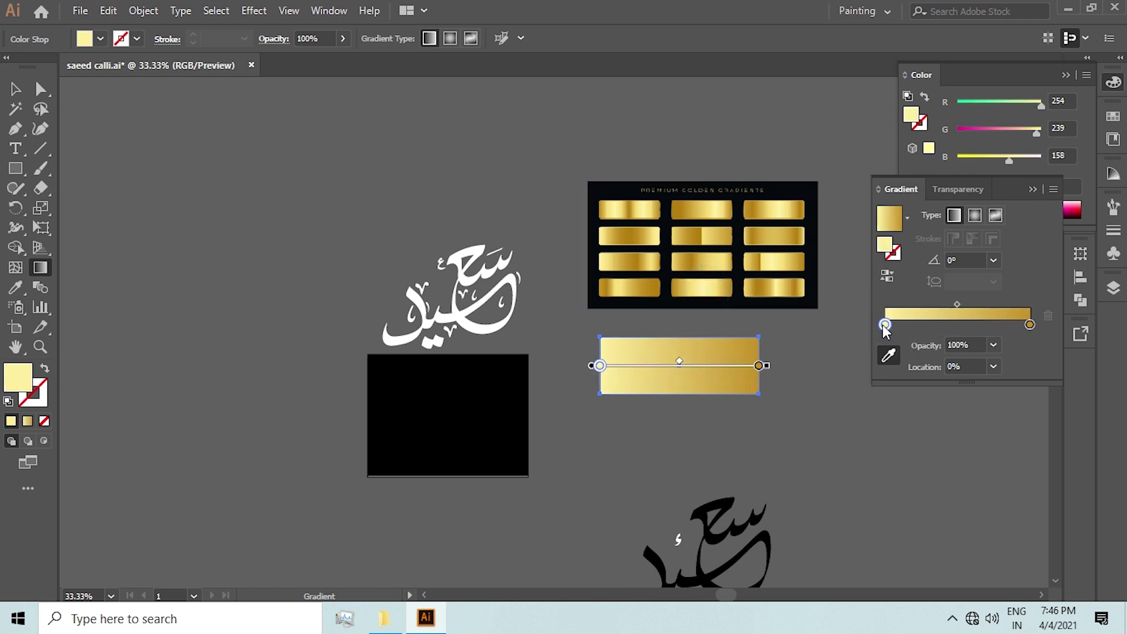
pyautogui.moveTo(885, 324); pyautogui.dragTo(945, 324)
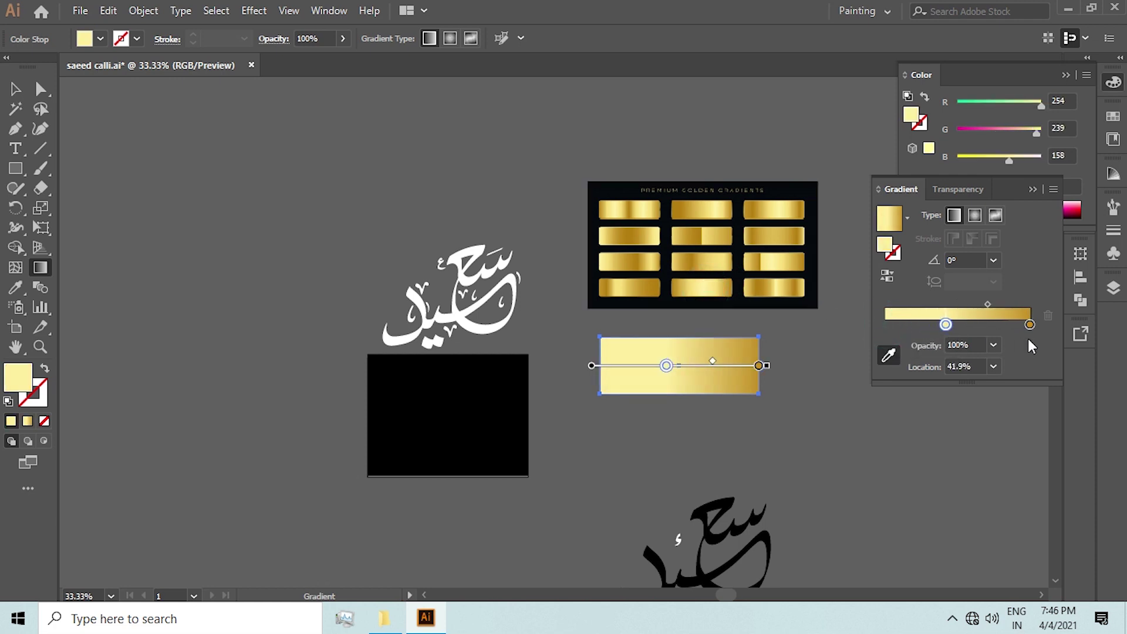
pyautogui.click(945, 326)
pyautogui.moveTo(929, 332); pyautogui.dragTo(886, 332)
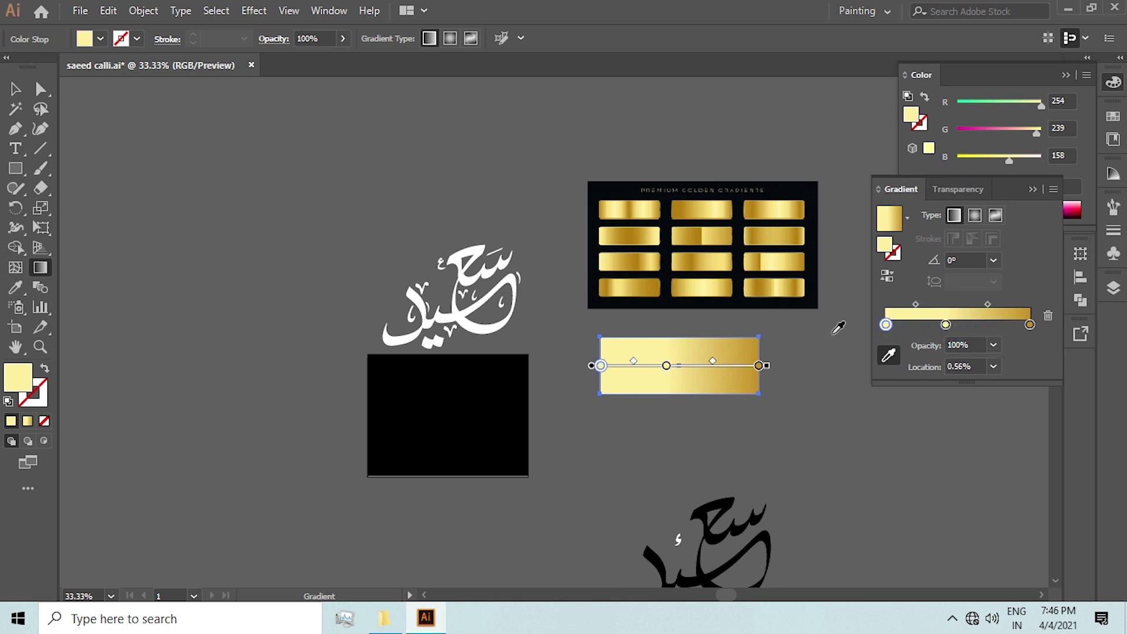
pyautogui.keyDown('shift'); pyautogui.click(680, 286); pyautogui.keyUp('shift')
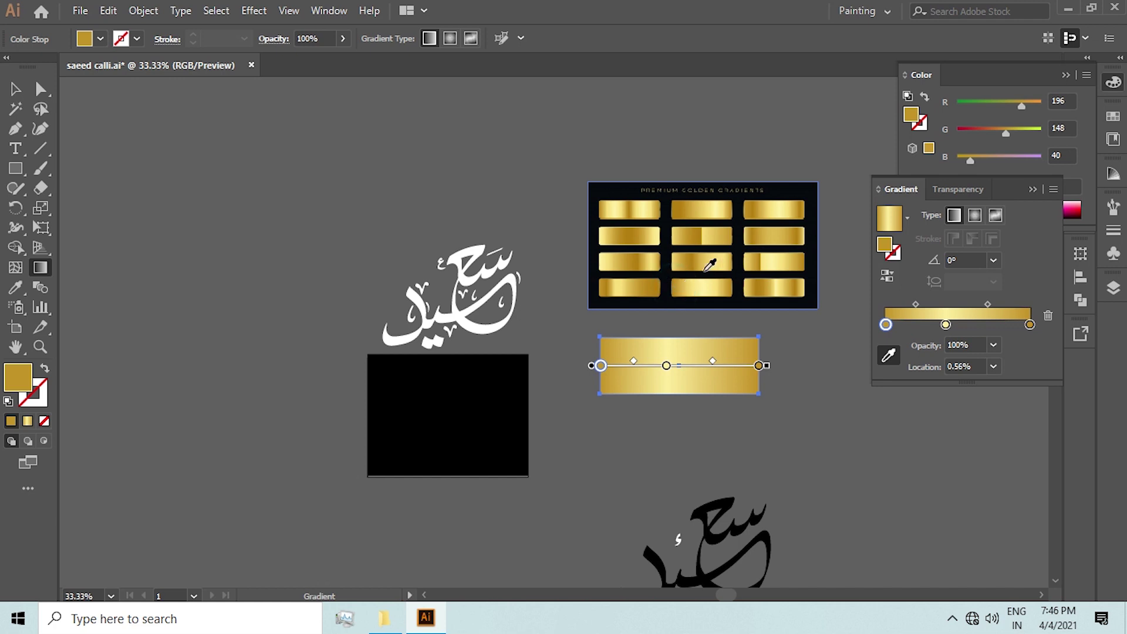
pyautogui.click(16, 90)
pyautogui.click(309, 239)
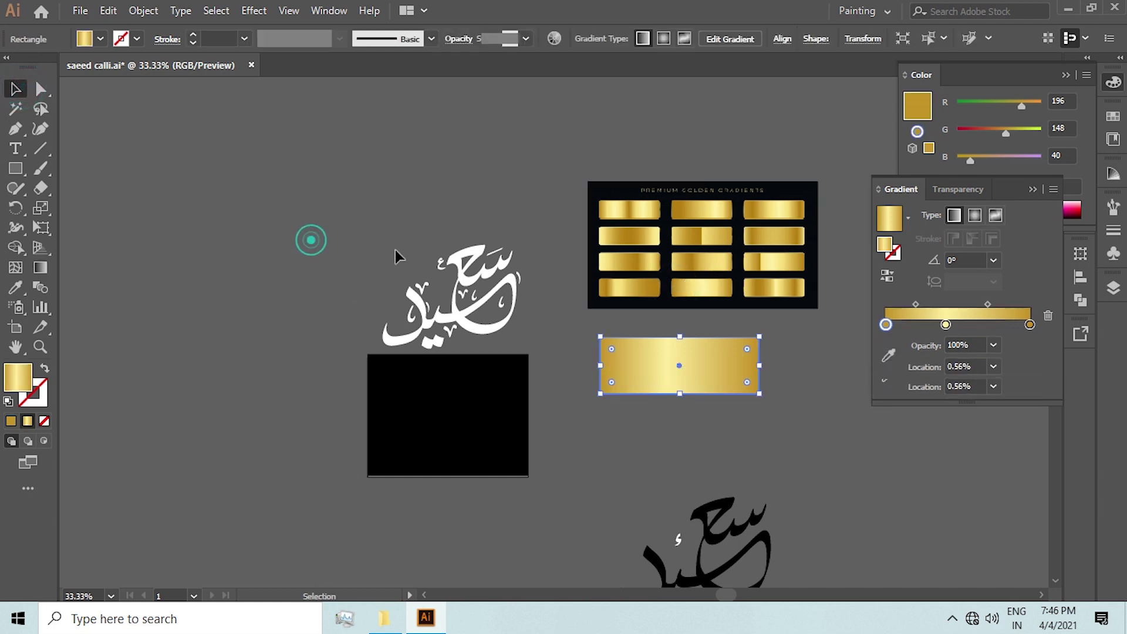
# Copy the gold gradient from the rectangle onto the calligraphy word with the Eyedropper
pyautogui.click(464, 258)
pyautogui.click(15, 288)
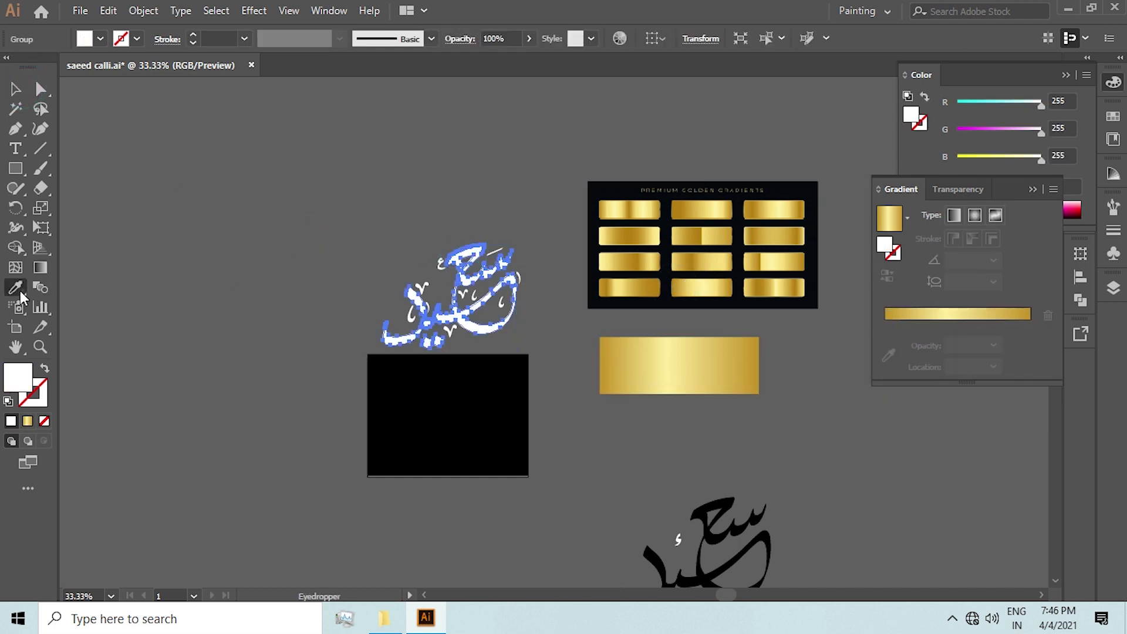
pyautogui.click(735, 346)
pyautogui.click(15, 89)
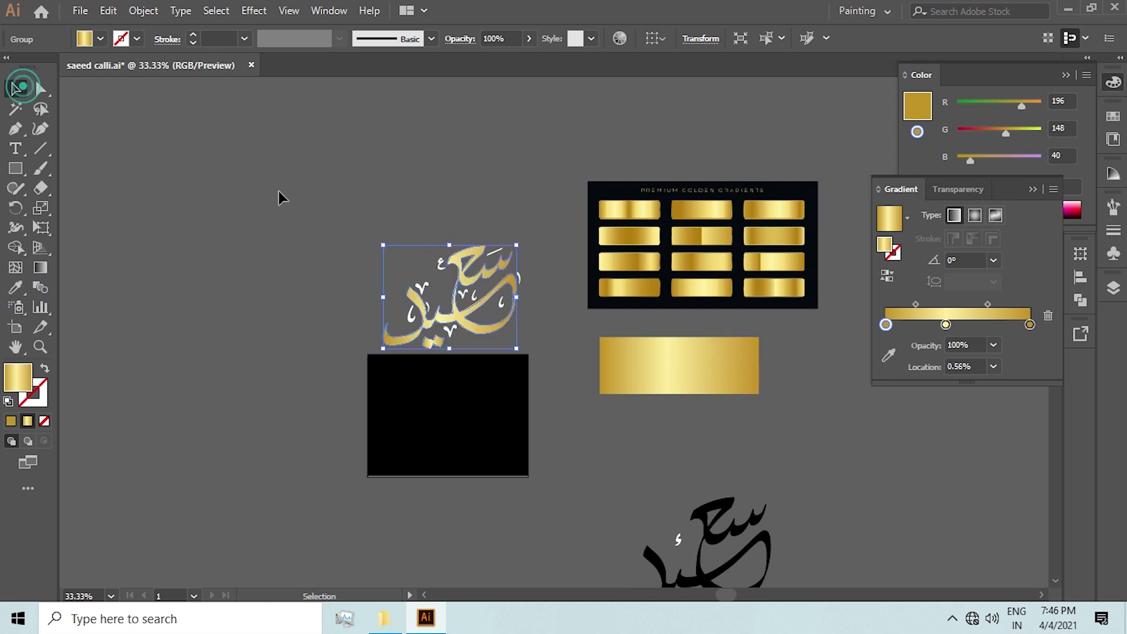
pyautogui.click(279, 194)
pyautogui.keyDown('alt'); pyautogui.scroll(2, 449, 262); pyautogui.keyUp('alt')
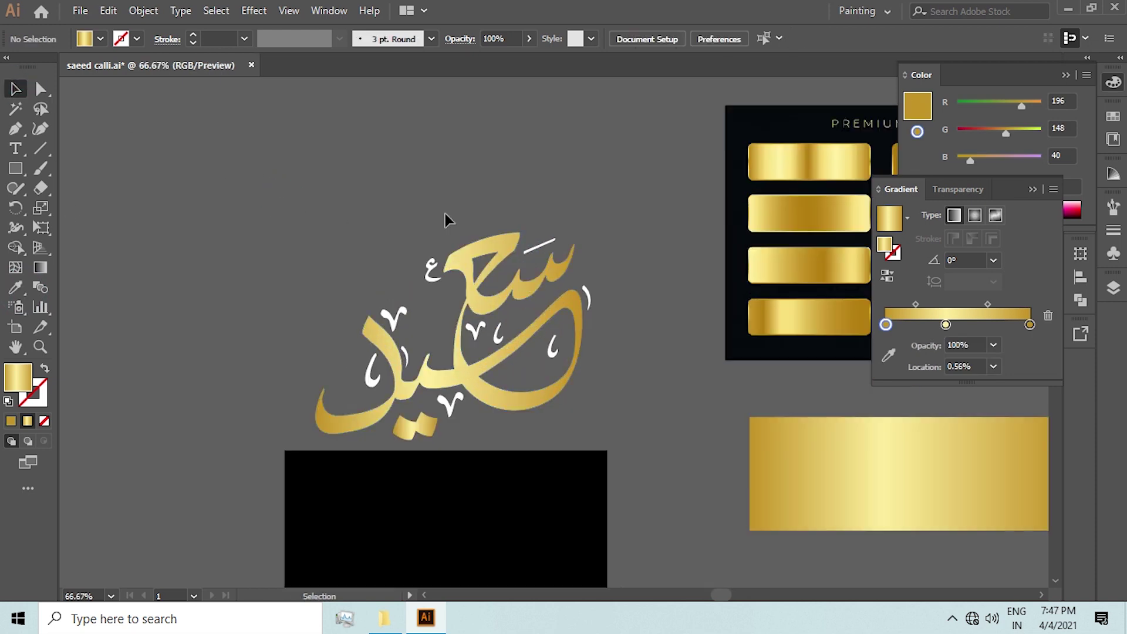
pyautogui.keyDown('alt'); pyautogui.scroll(1, 448, 219); pyautogui.keyUp('alt')
pyautogui.moveTo(434, 337); pyautogui.dragTo(502, 231)
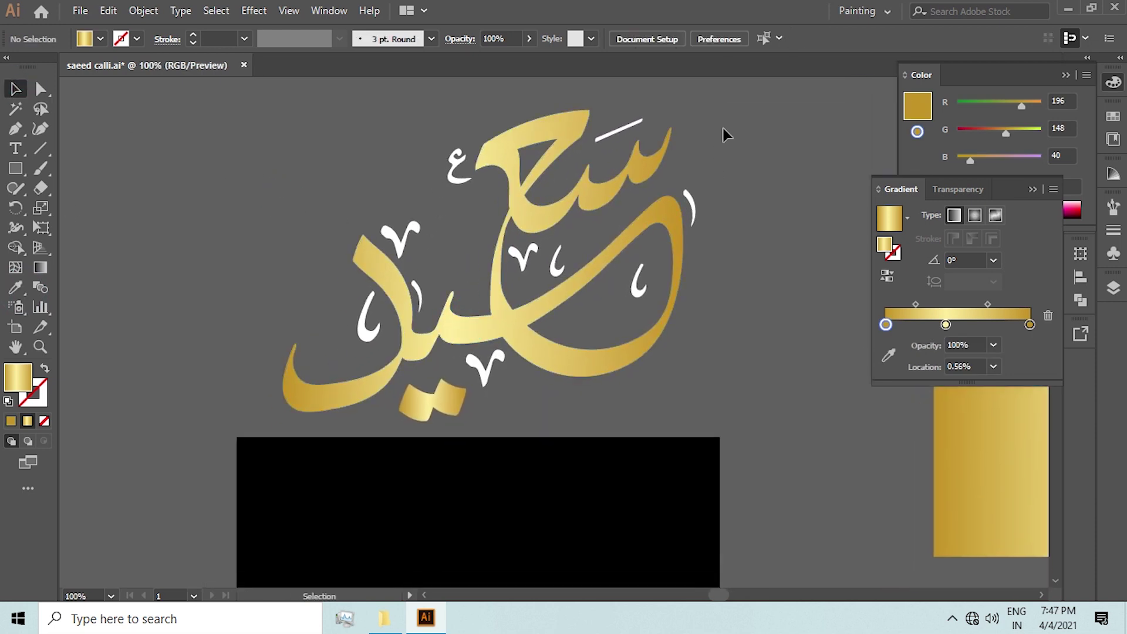
# Group the word with its diacritics and centre it on the black rectangle
pyautogui.click(303, 392)
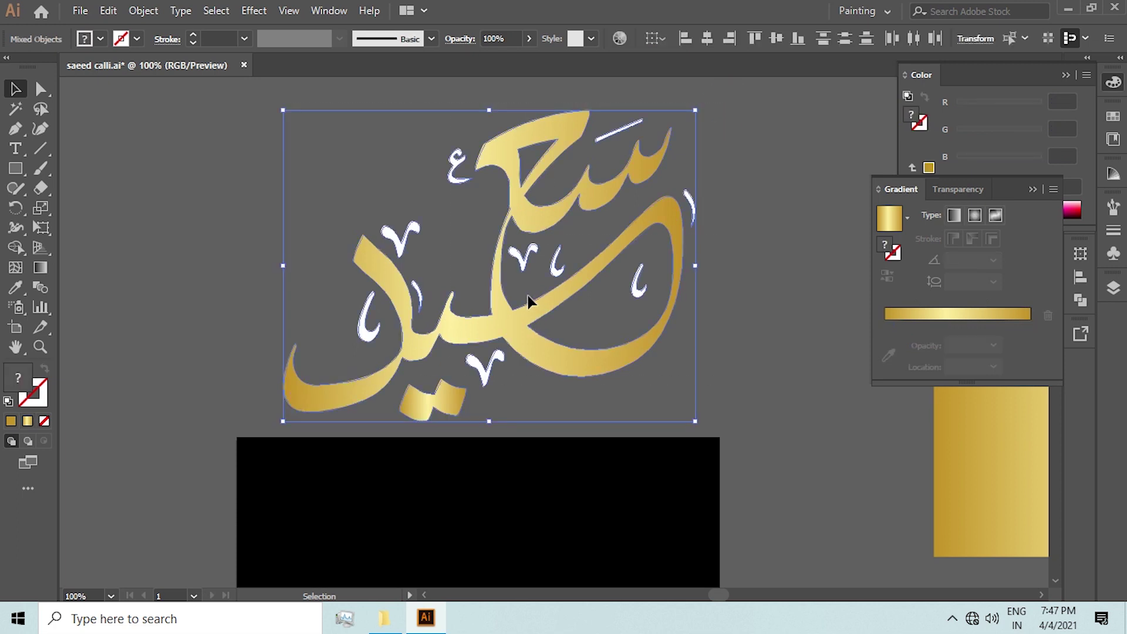
pyautogui.rightClick(497, 290)
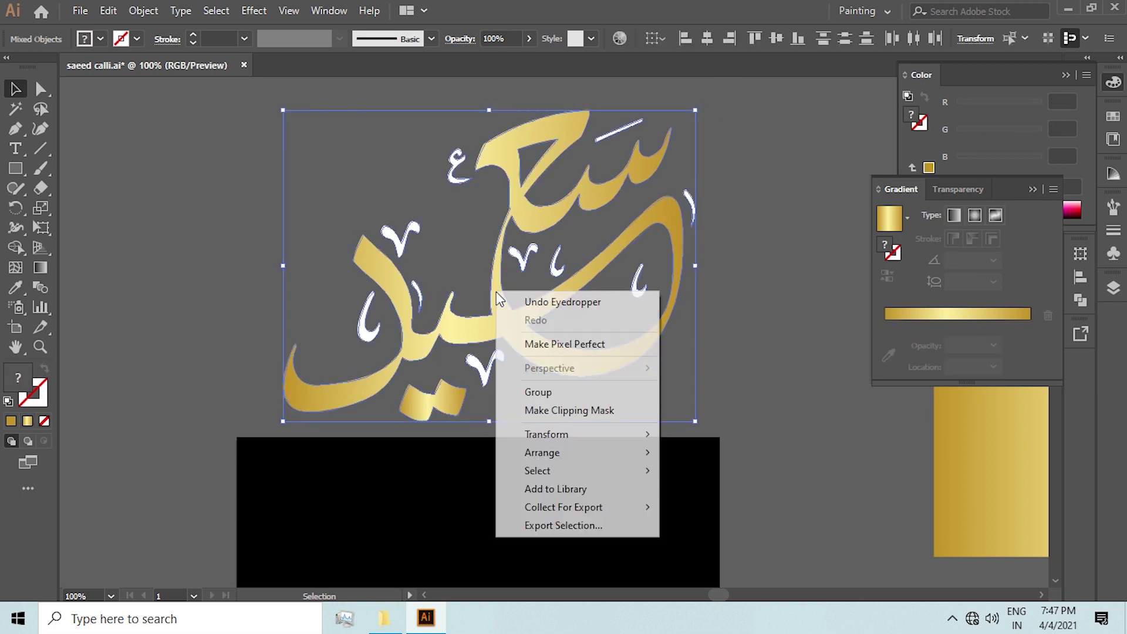
pyautogui.click(558, 386)
pyautogui.click(139, 215)
pyautogui.scroll(-2, 469, 190)
pyautogui.scroll(-3, 472, 176)
pyautogui.moveTo(511, 210); pyautogui.dragTo(499, 411)
pyautogui.scroll(-8, 536, 252)
pyautogui.moveTo(551, 293)
pyautogui.mouseDown()
pyautogui.moveTo(560, 371)
pyautogui.moveTo(543, 410)
pyautogui.mouseUp()
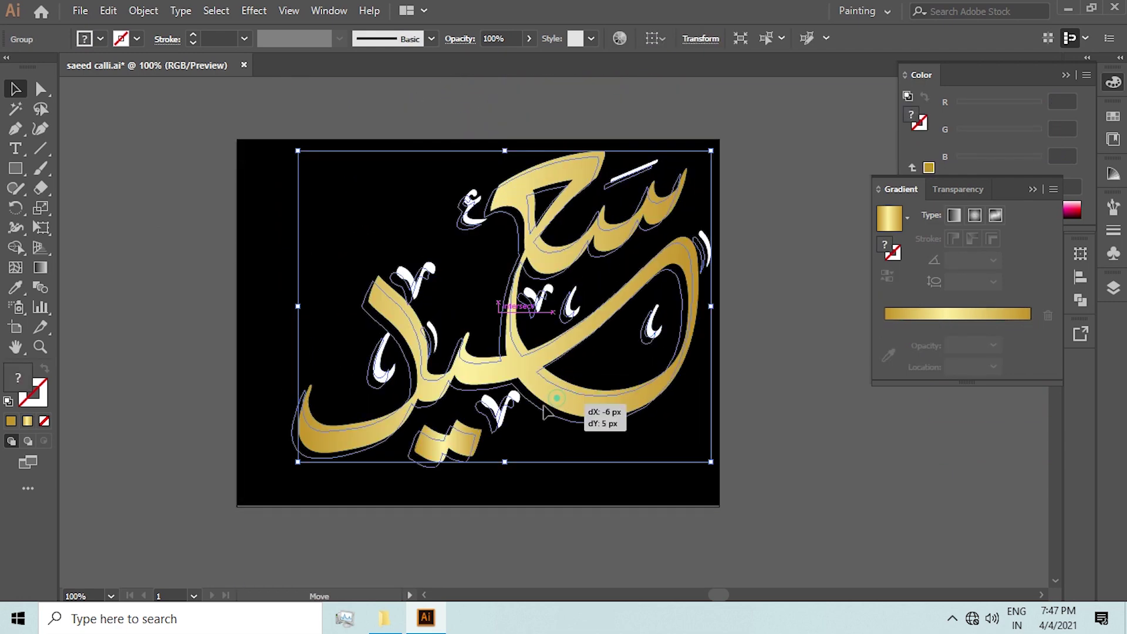
pyautogui.press('Left')
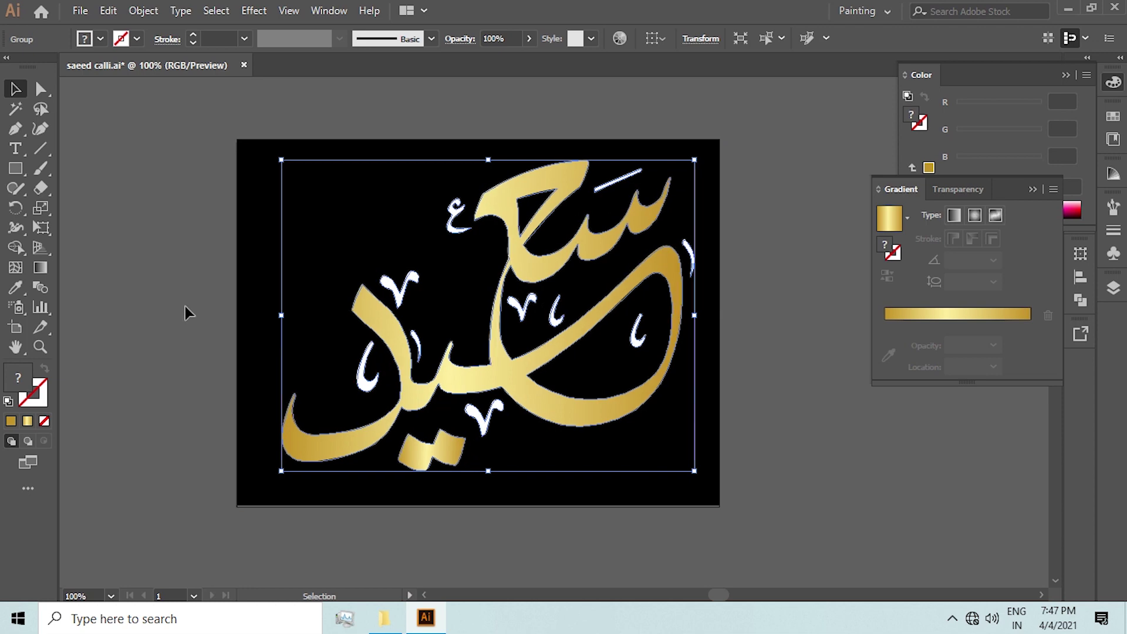
pyautogui.press('Left')
# Collapse the Color and Gradient panels and select the black background rectangle
pyautogui.click(174, 235)
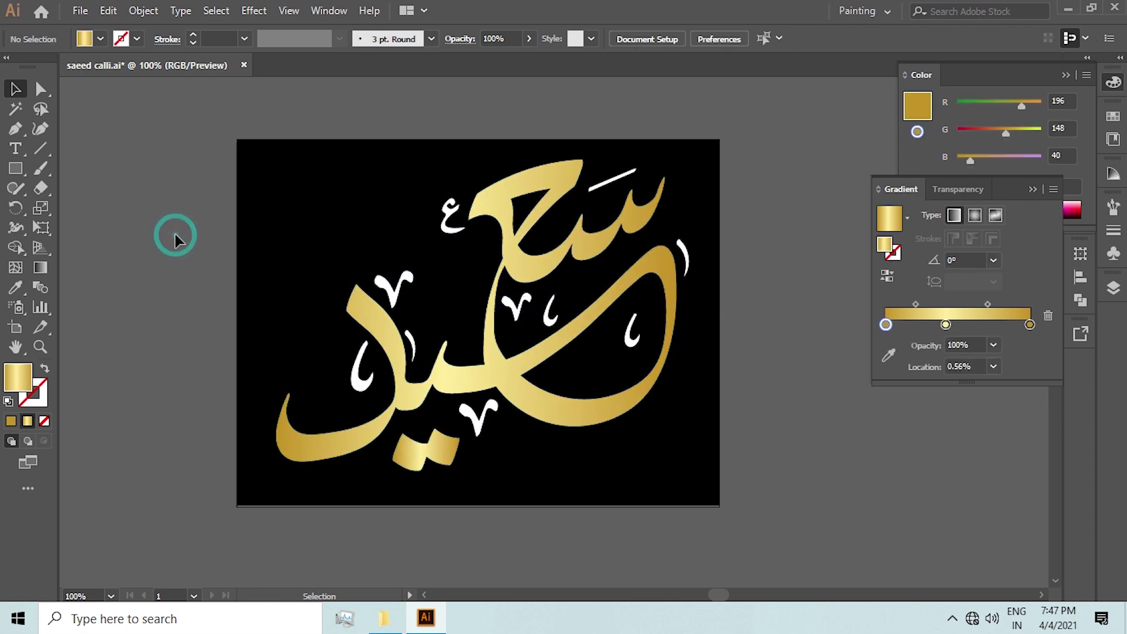
pyautogui.click(1064, 75)
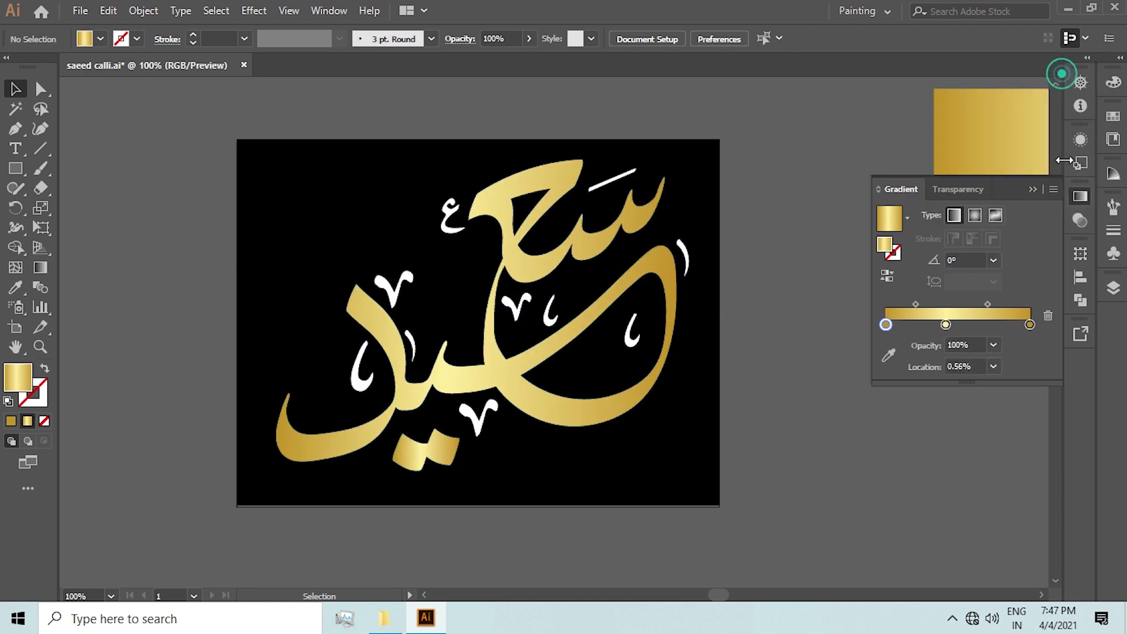
pyautogui.click(1032, 189)
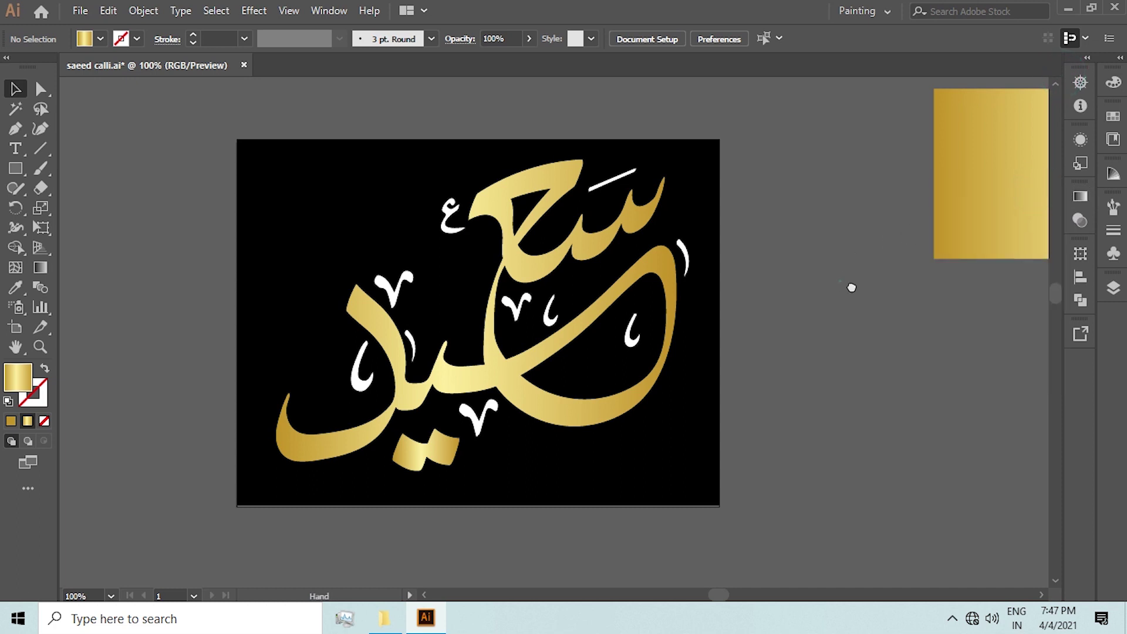
pyautogui.moveTo(842, 286); pyautogui.dragTo(1035, 263)
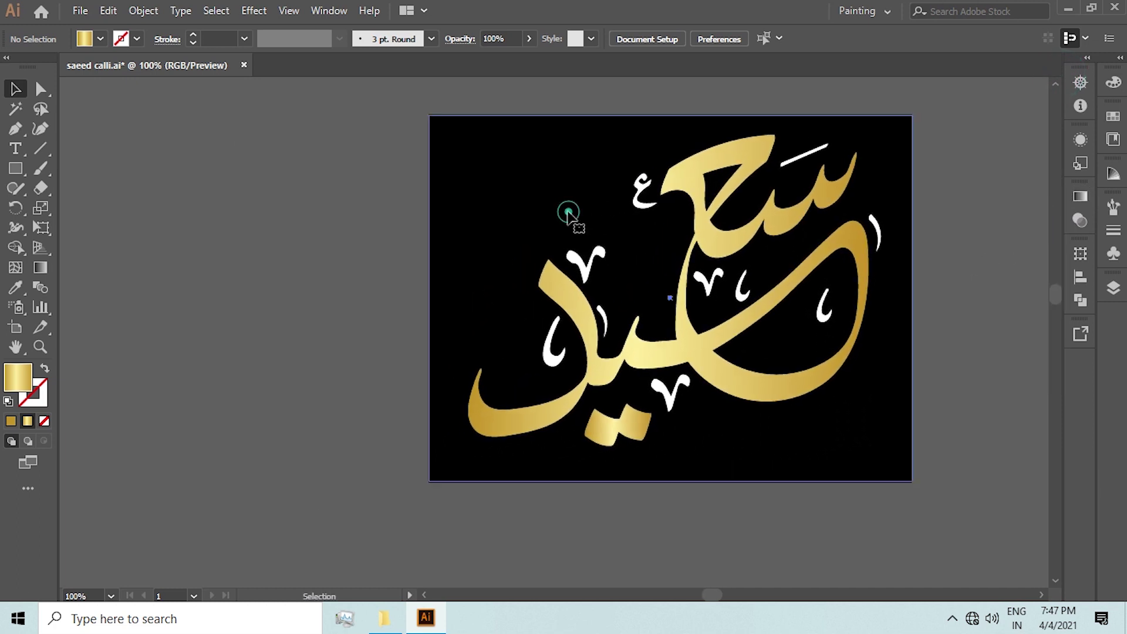
pyautogui.click(568, 215)
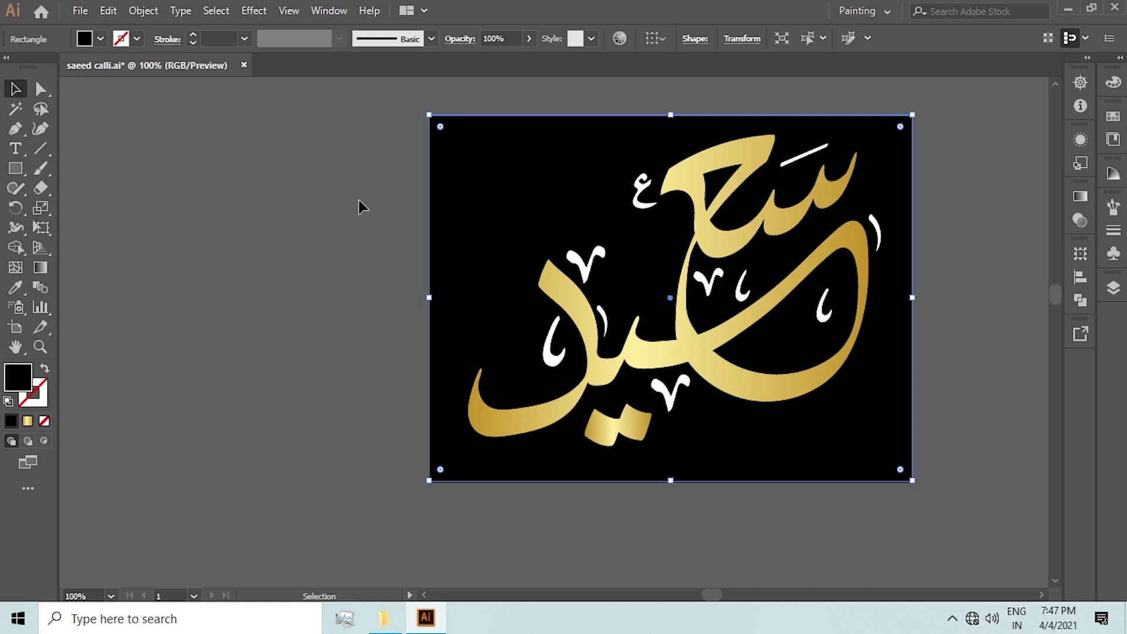
# Set Save for Web to PNG-24 with proportional width of 3000 px (3000 × 2281)
pyautogui.hotkey('ctrl', 'alt', 'shift', 's')
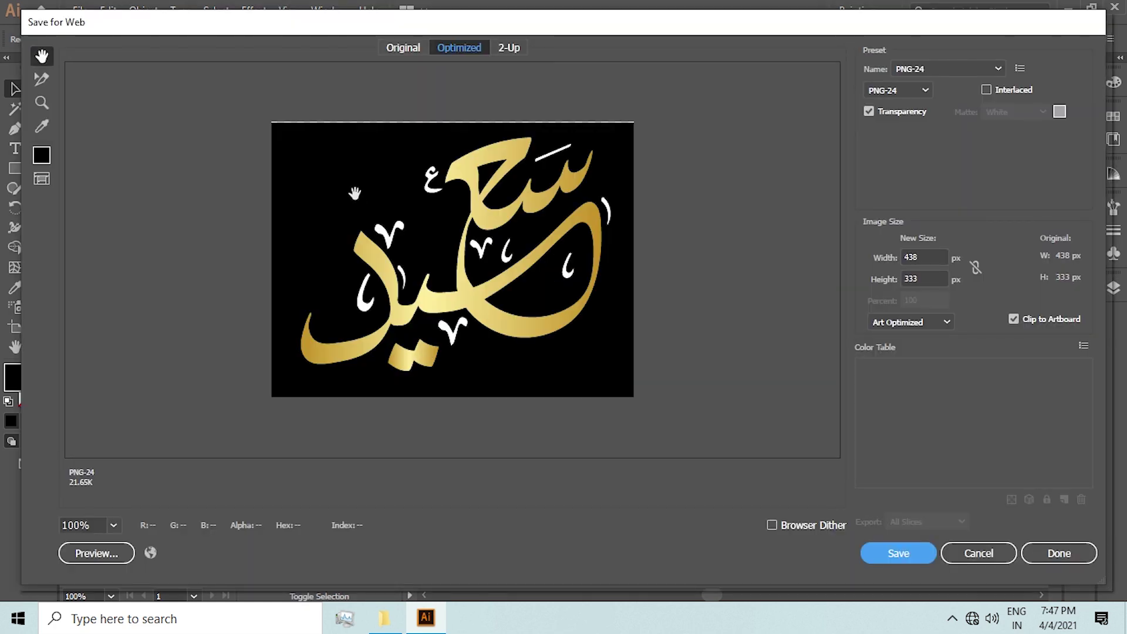
pyautogui.click(975, 268)
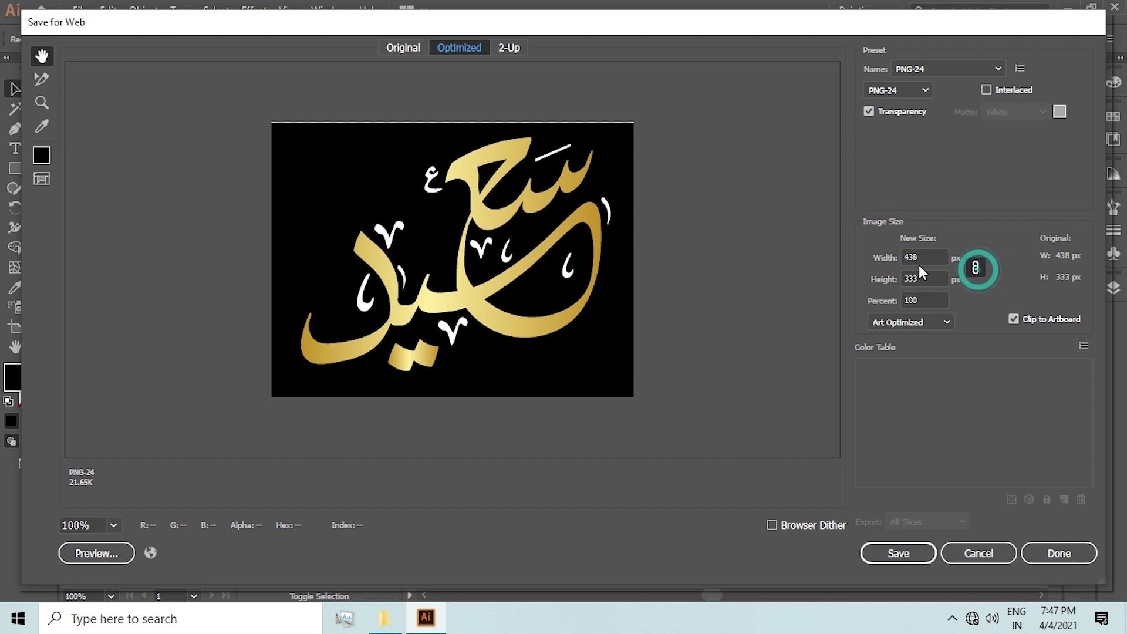
pyautogui.doubleClick(919, 258)
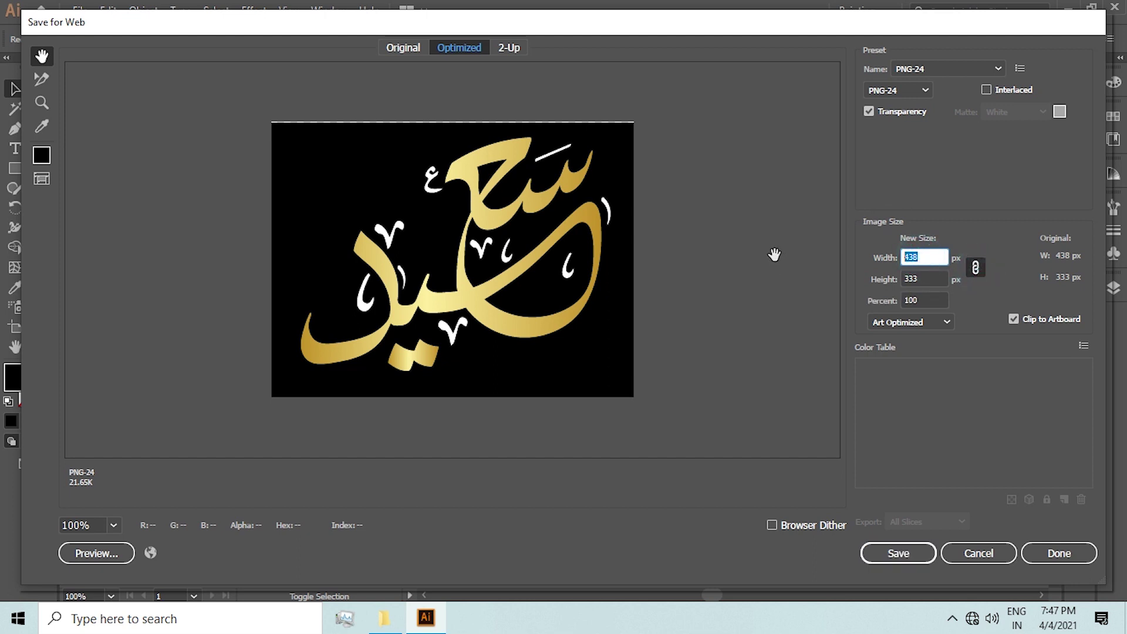
pyautogui.write('3000')
pyautogui.click(912, 549)
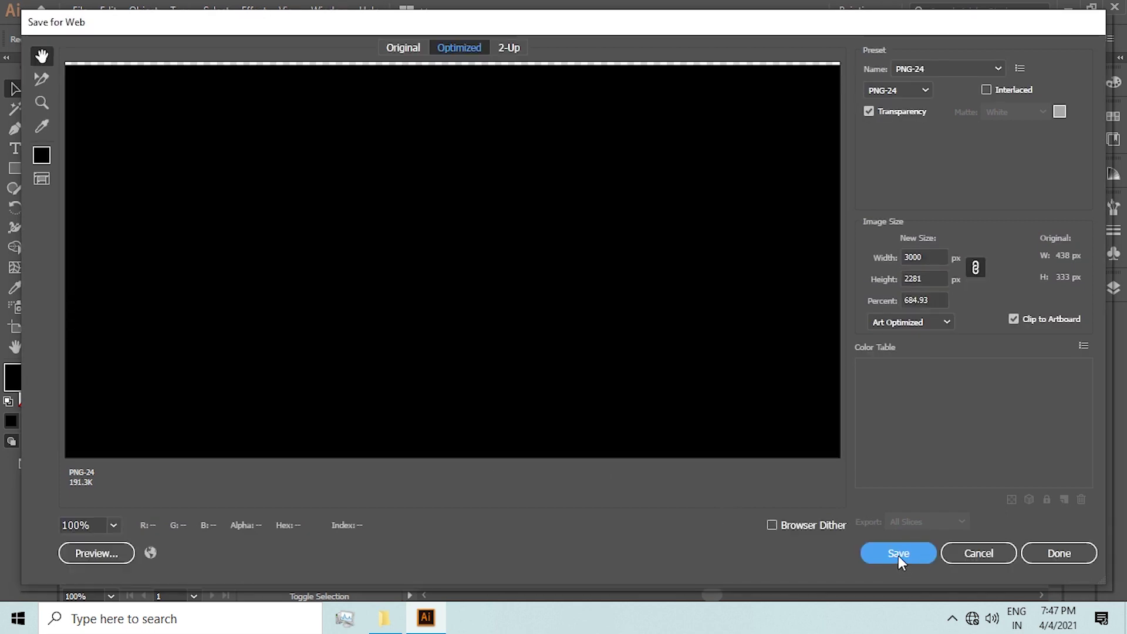
# Save the PNG as saeed-calli.png on the Desktop
pyautogui.click(898, 554)
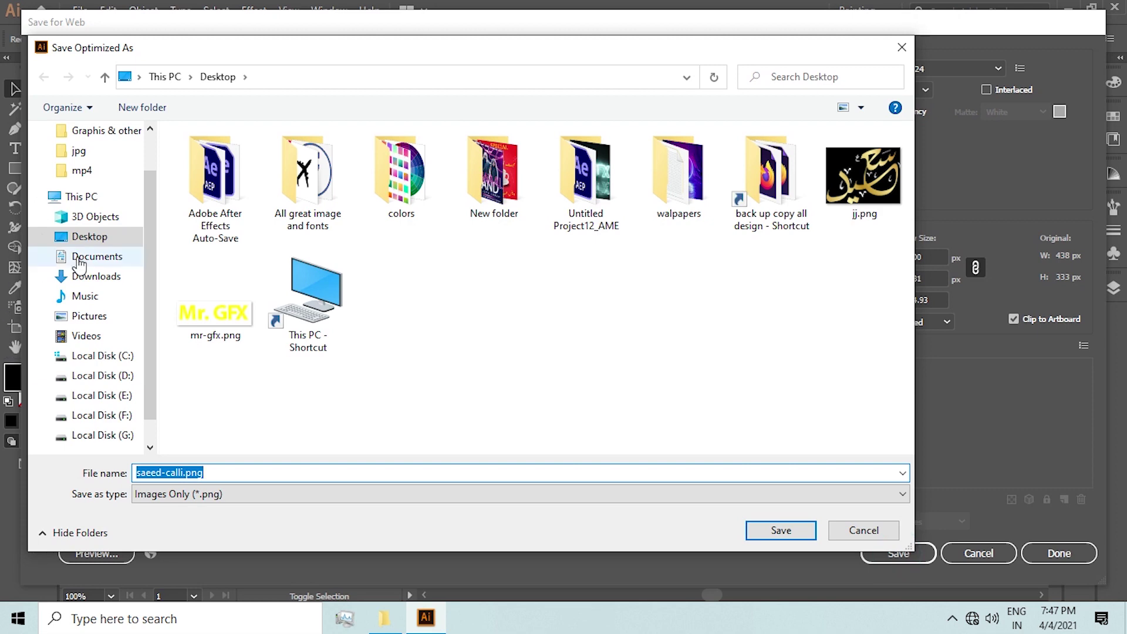
pyautogui.click(85, 235)
pyautogui.click(780, 530)
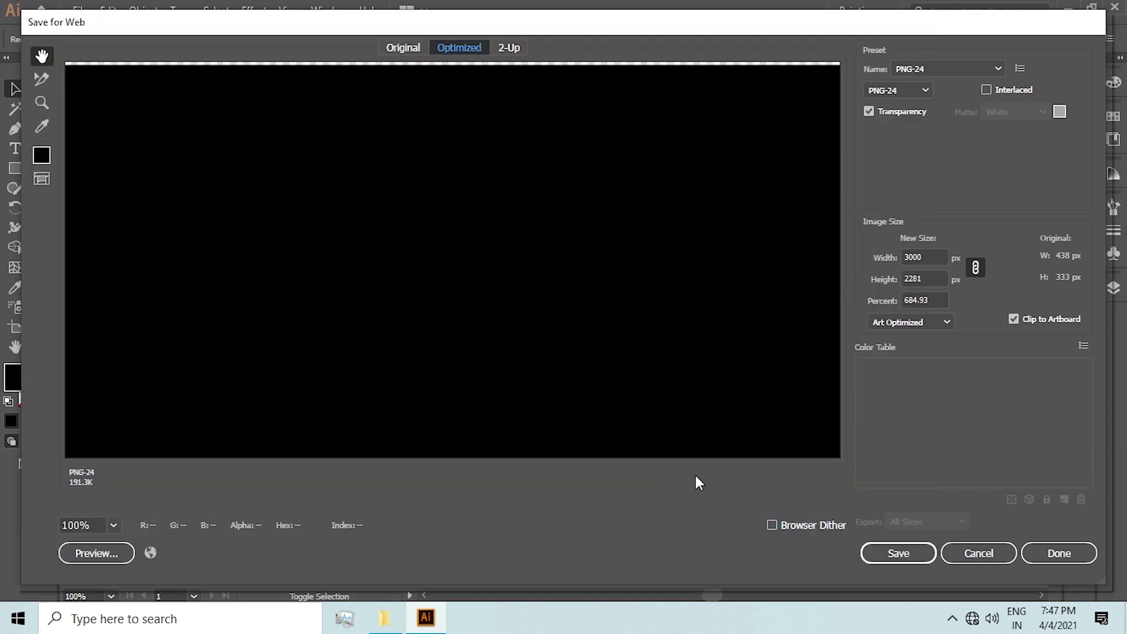